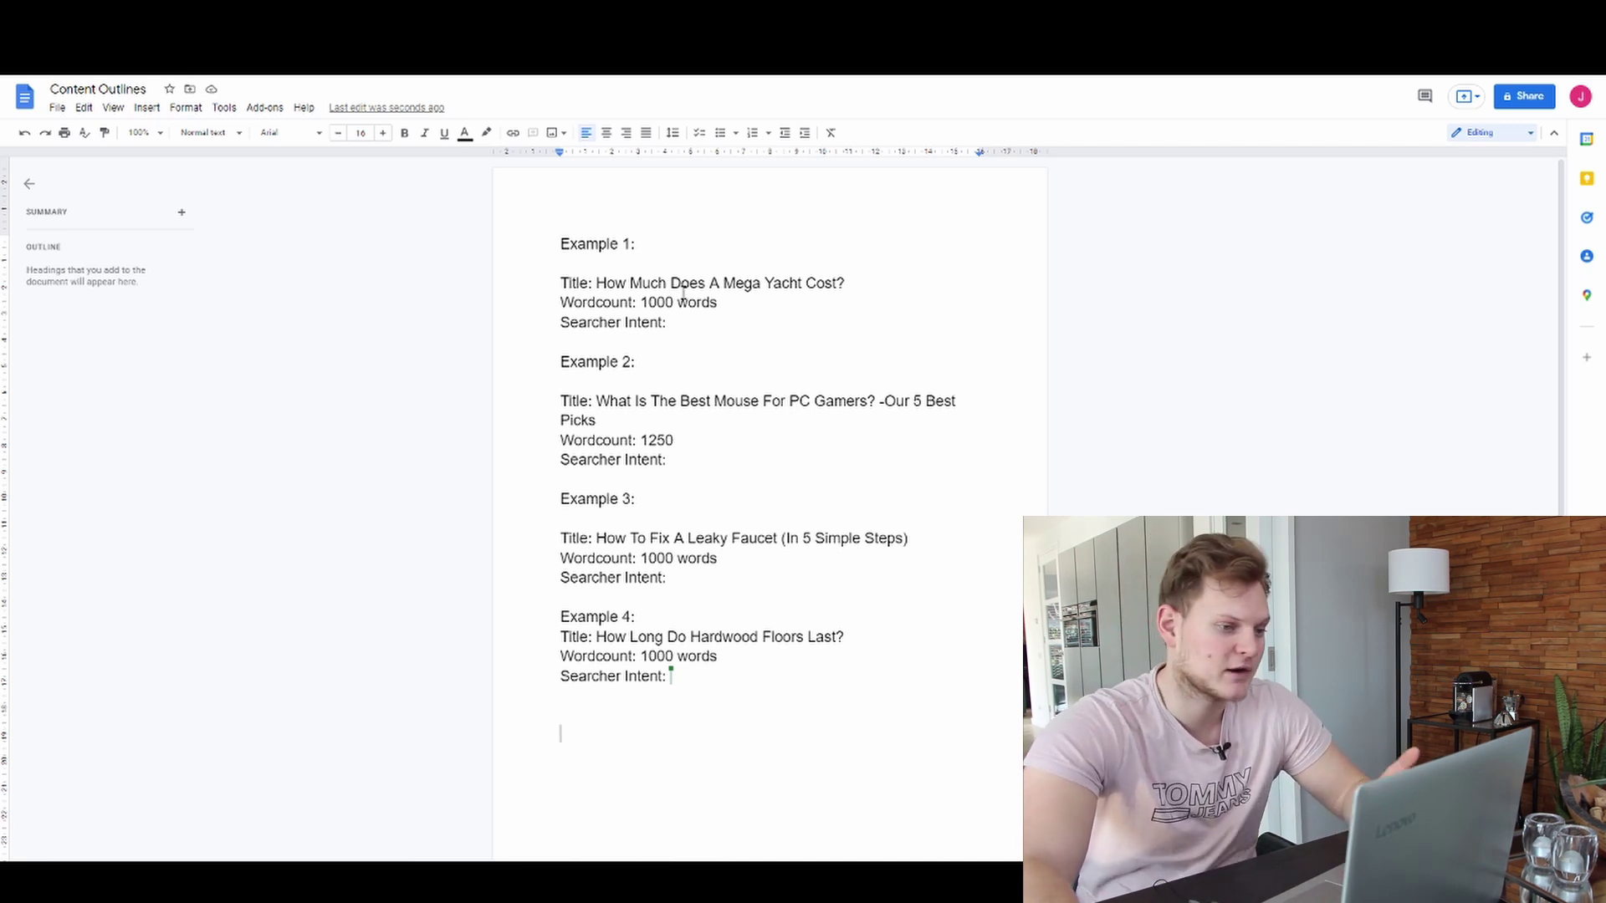
left_click_drag(720, 303, 538, 279)
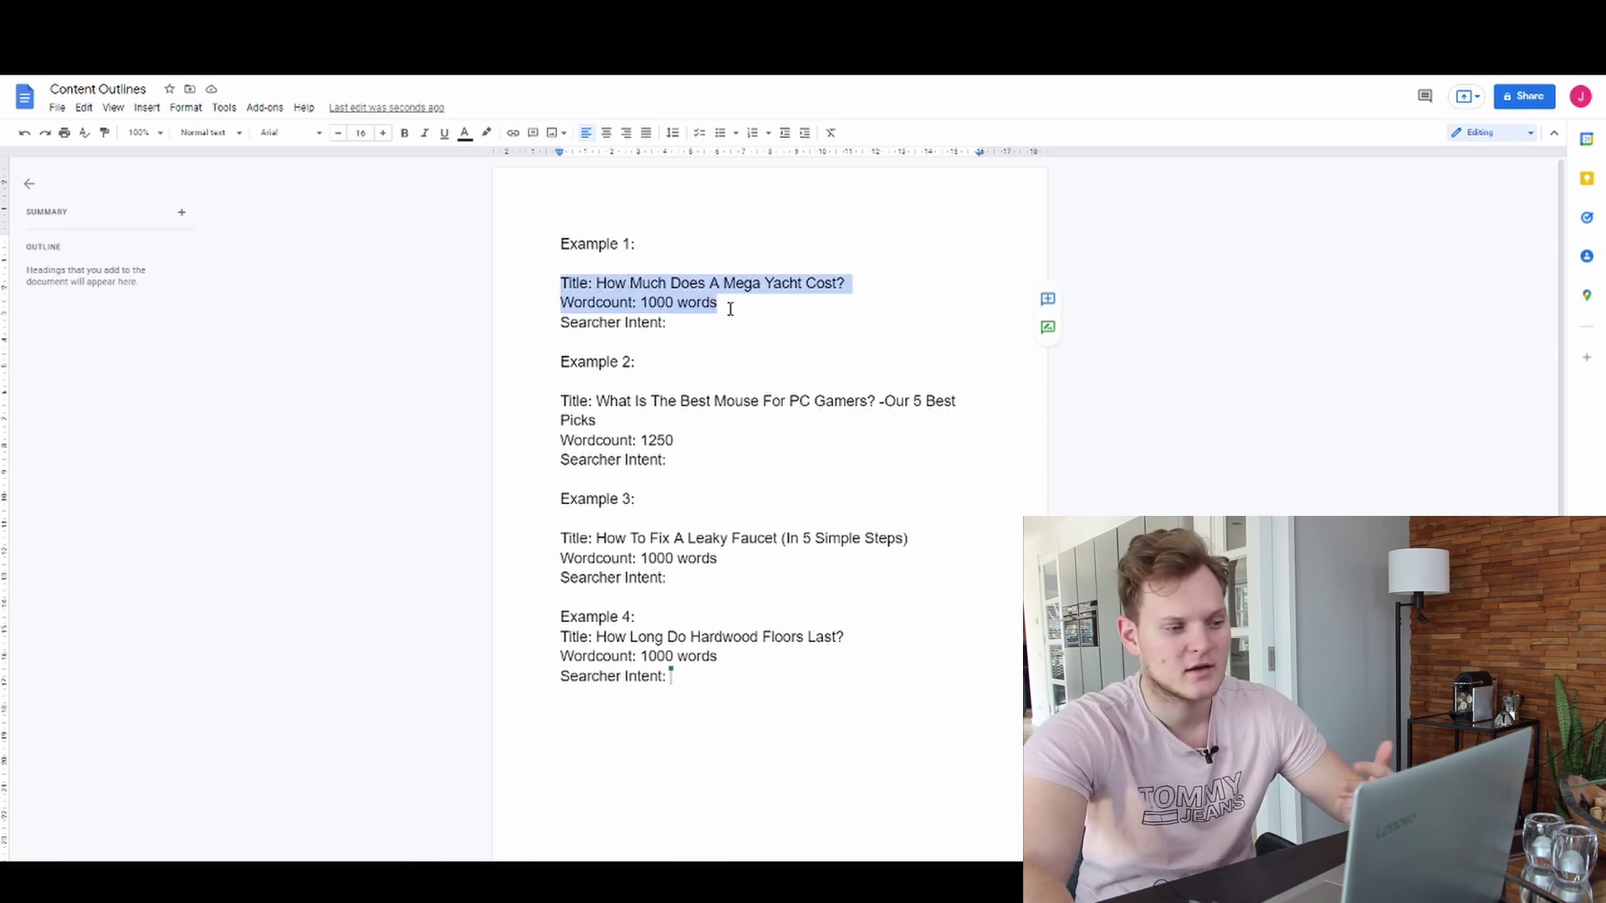
left_click(695, 324)
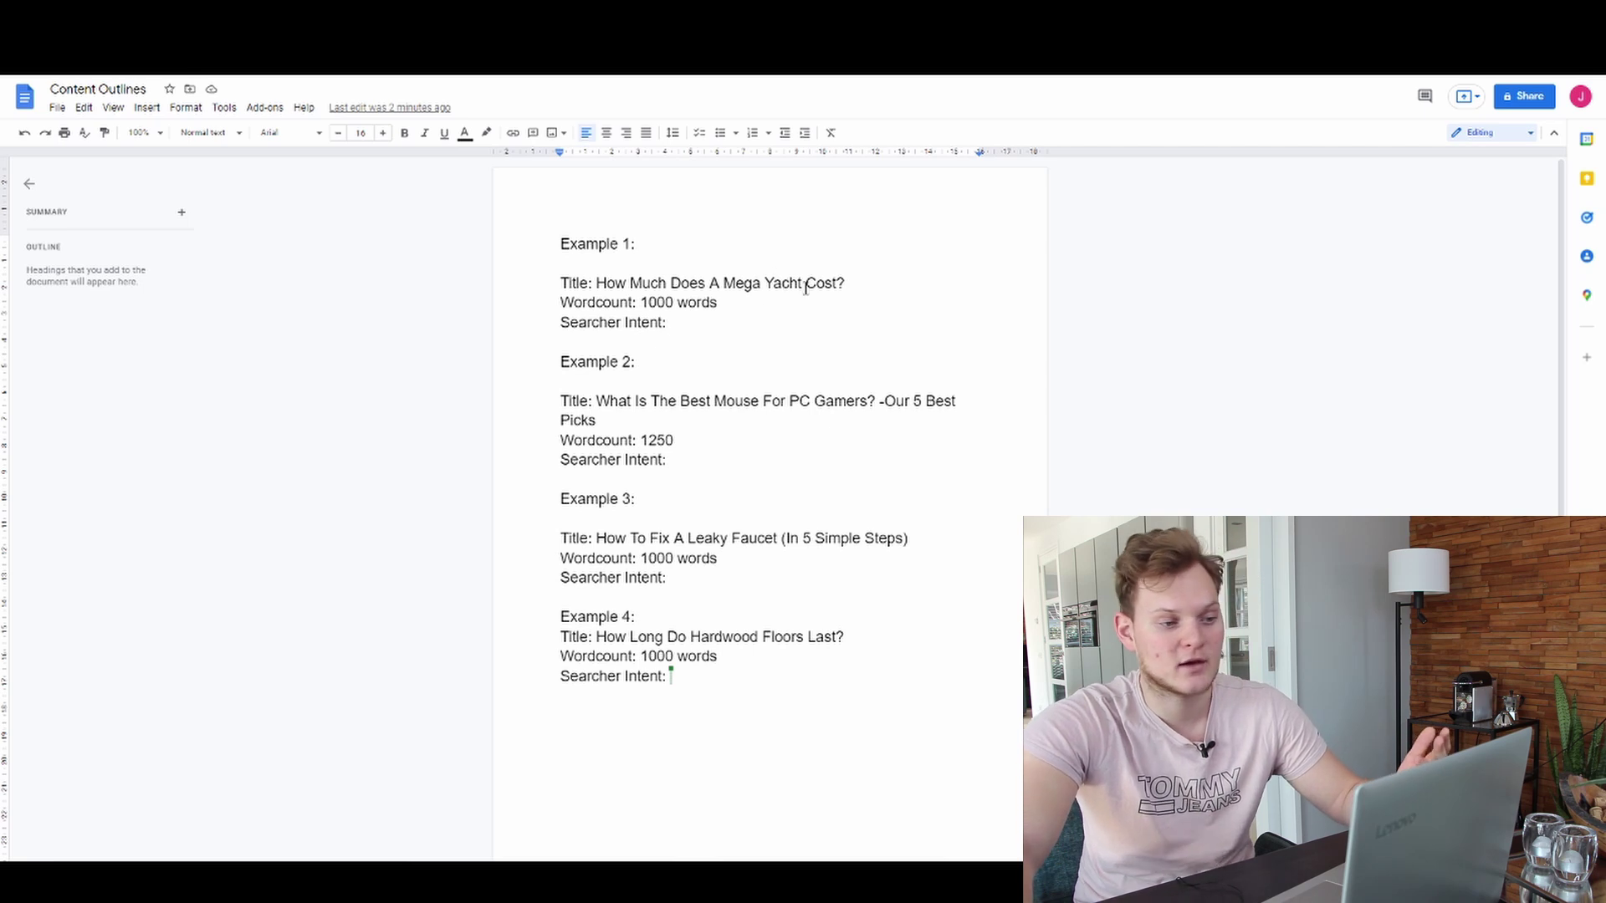
left_click_drag(806, 284, 722, 284)
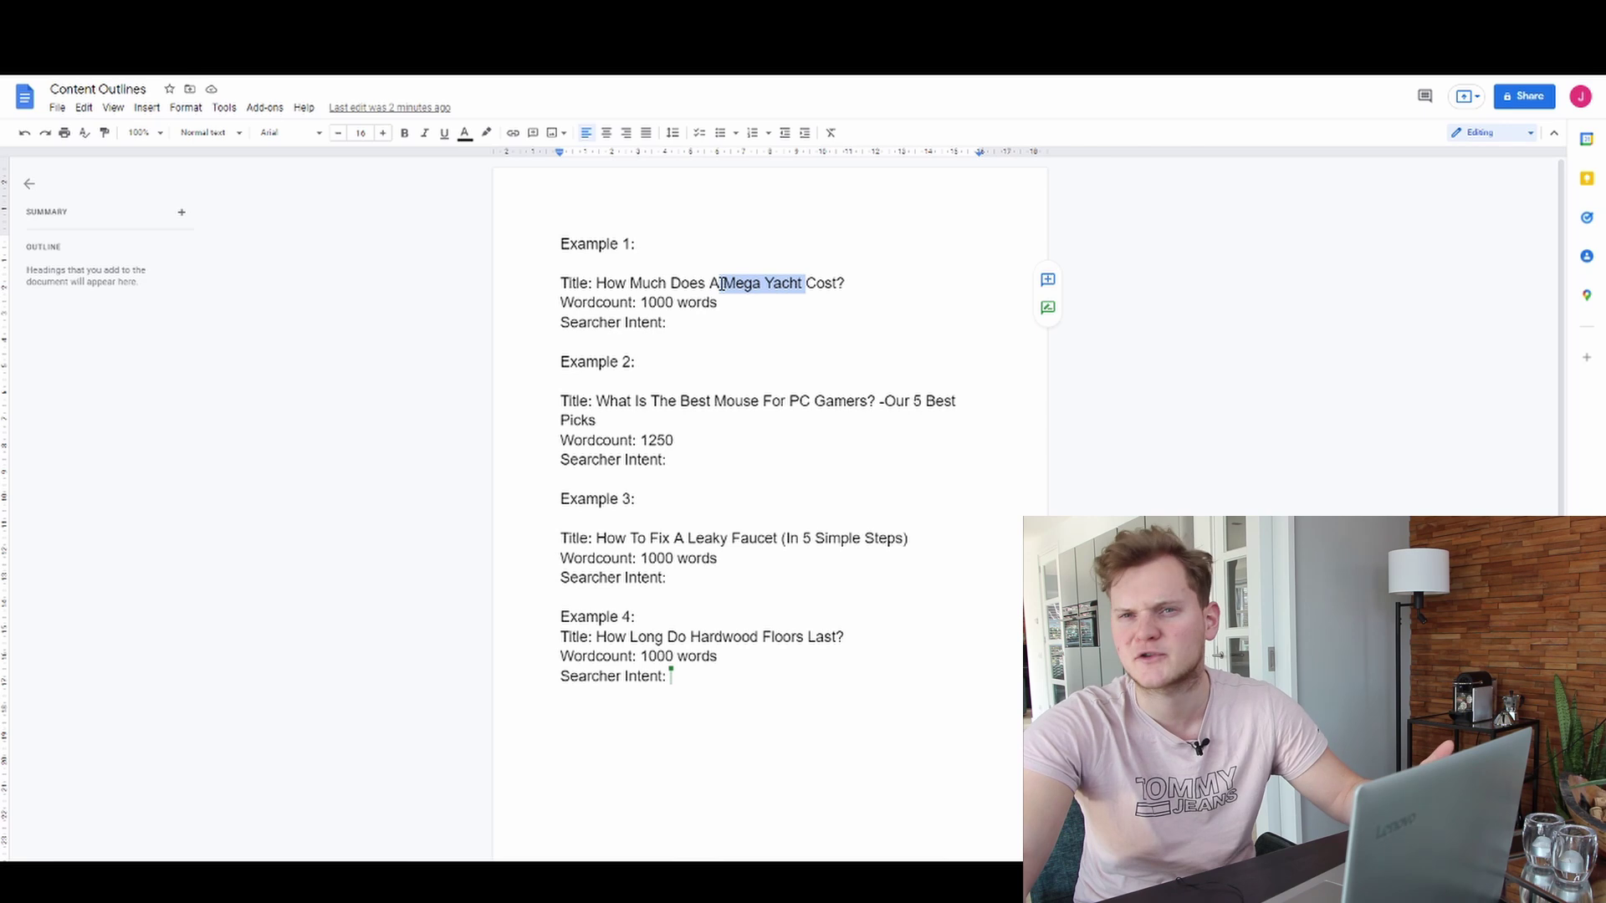
left_click(723, 330)
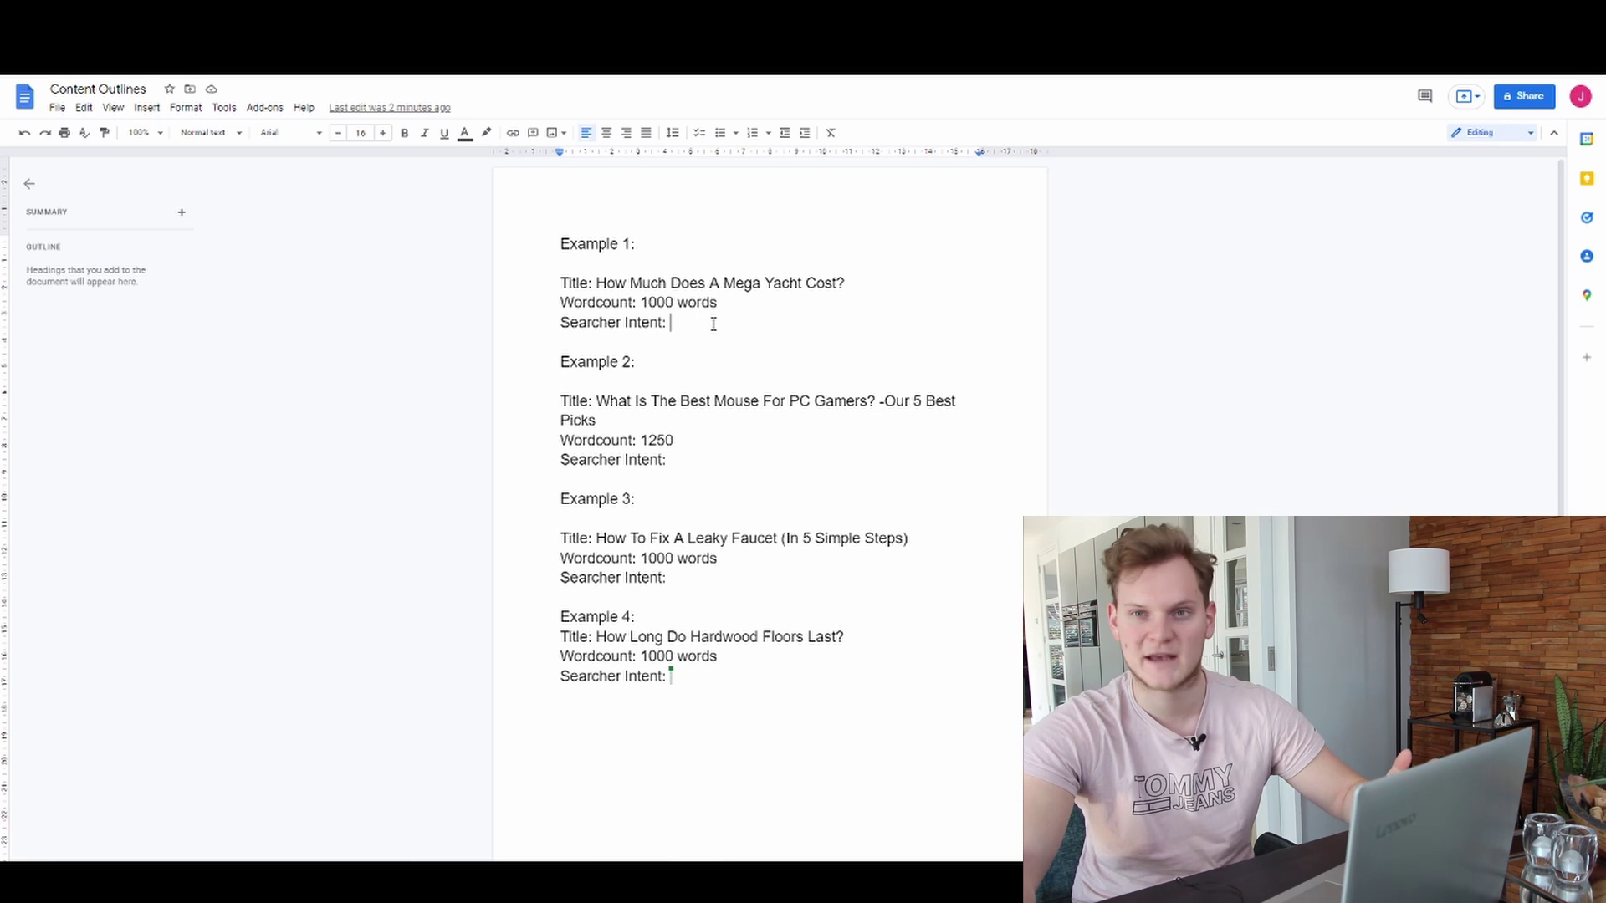
Write Example 1's intent: readers are curious about mega yacht costs, so share interesting facts, not a buying guide
left_click(710, 323)
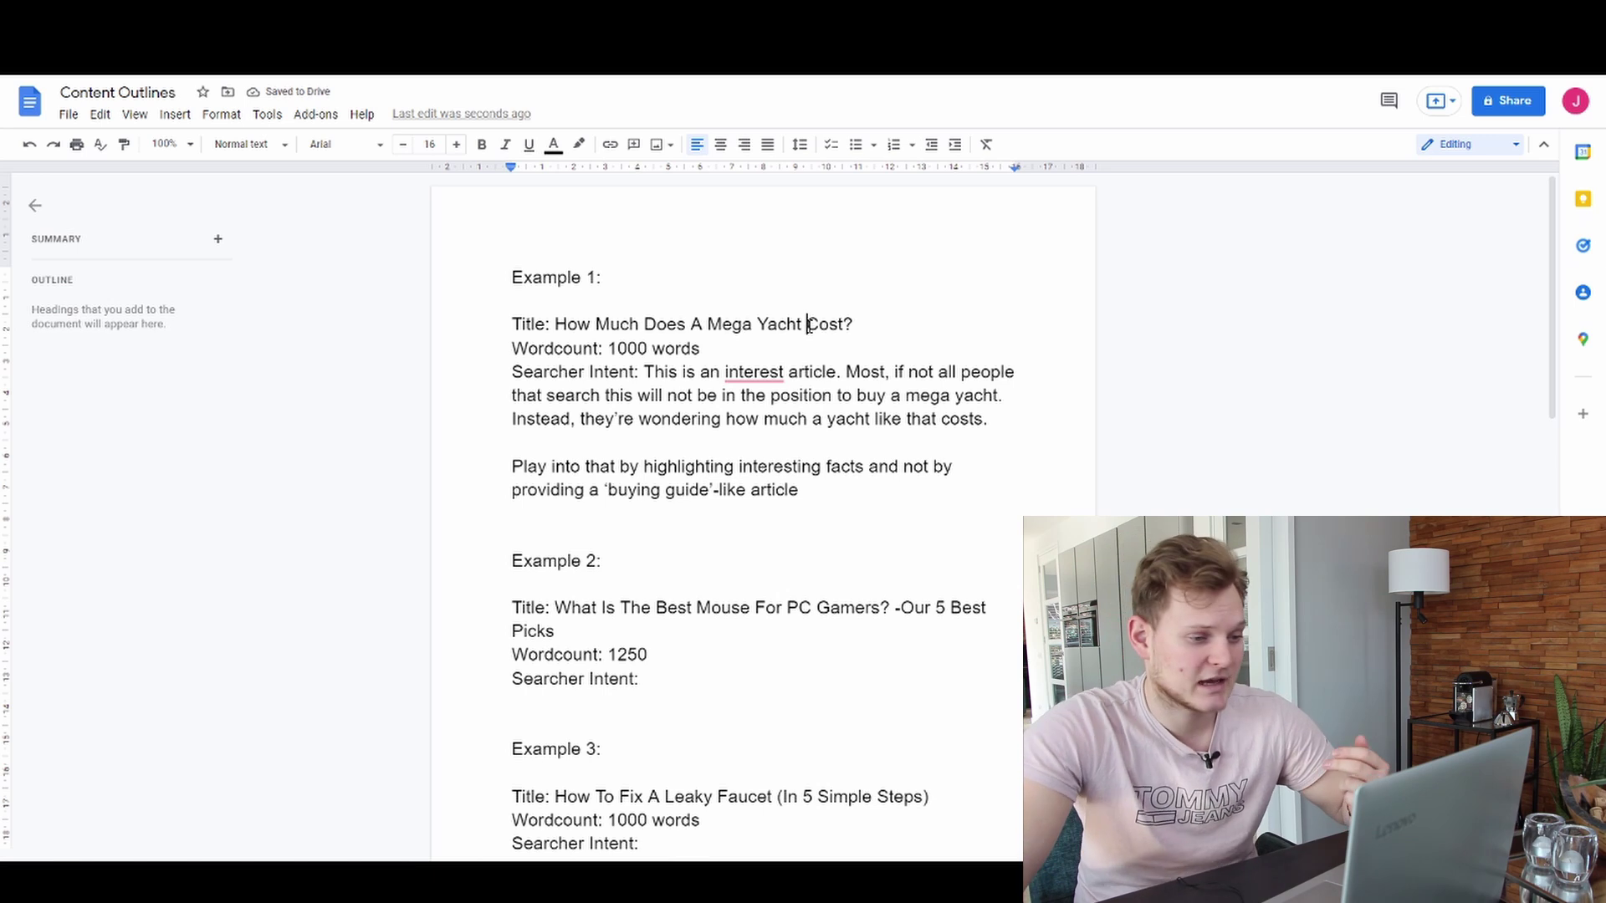
mouse_move(749, 374)
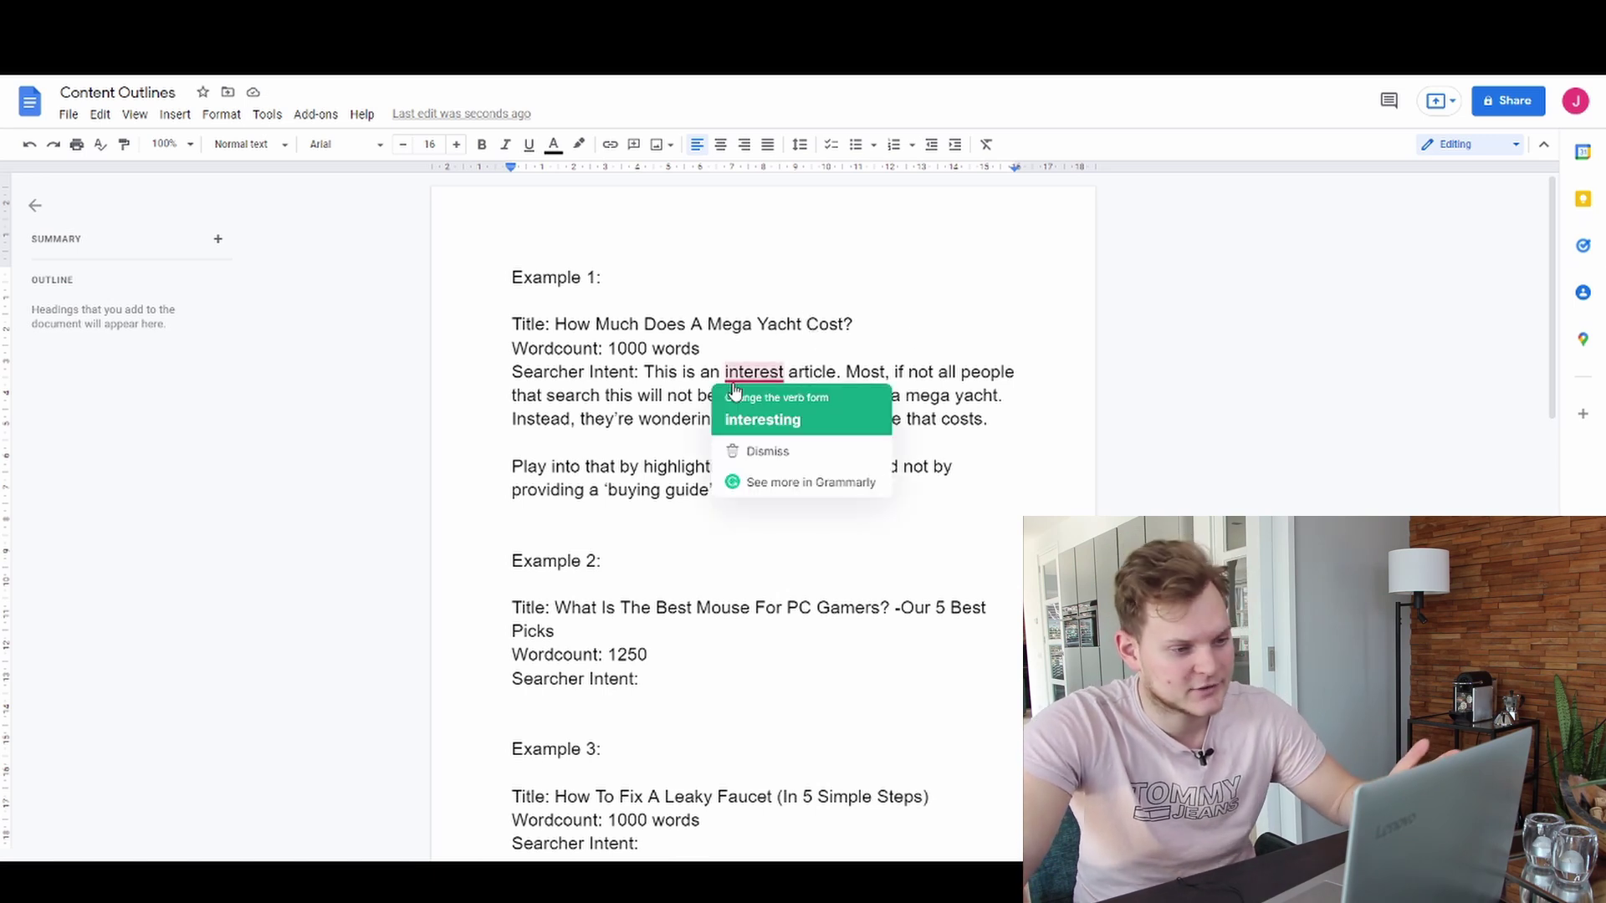
left_click(979, 351)
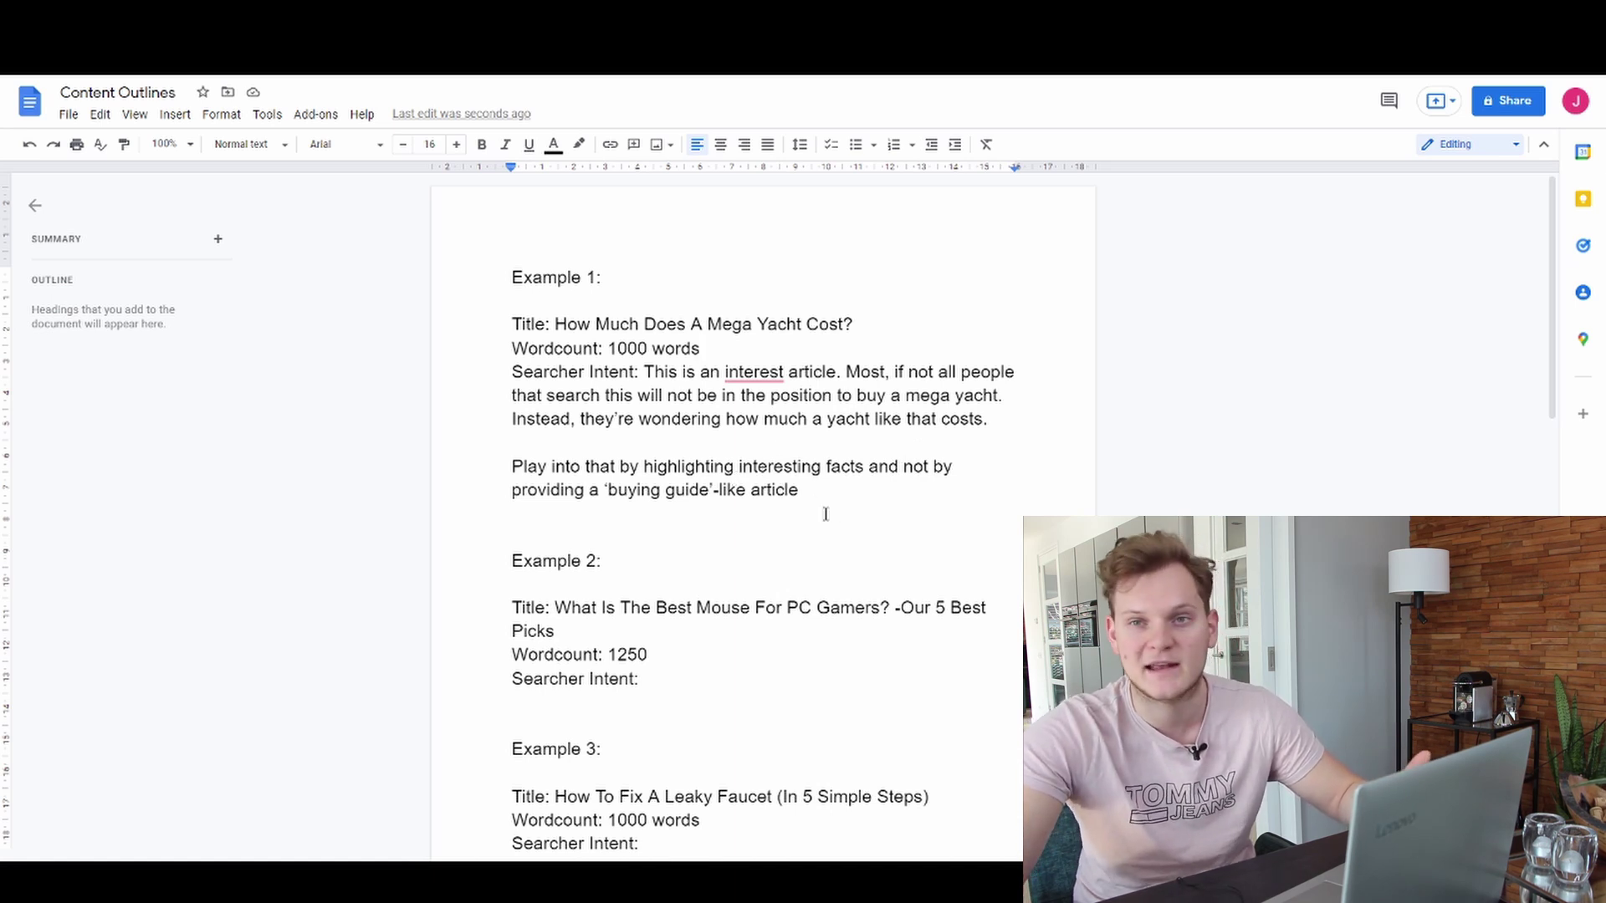
left_click_drag(821, 496, 469, 276)
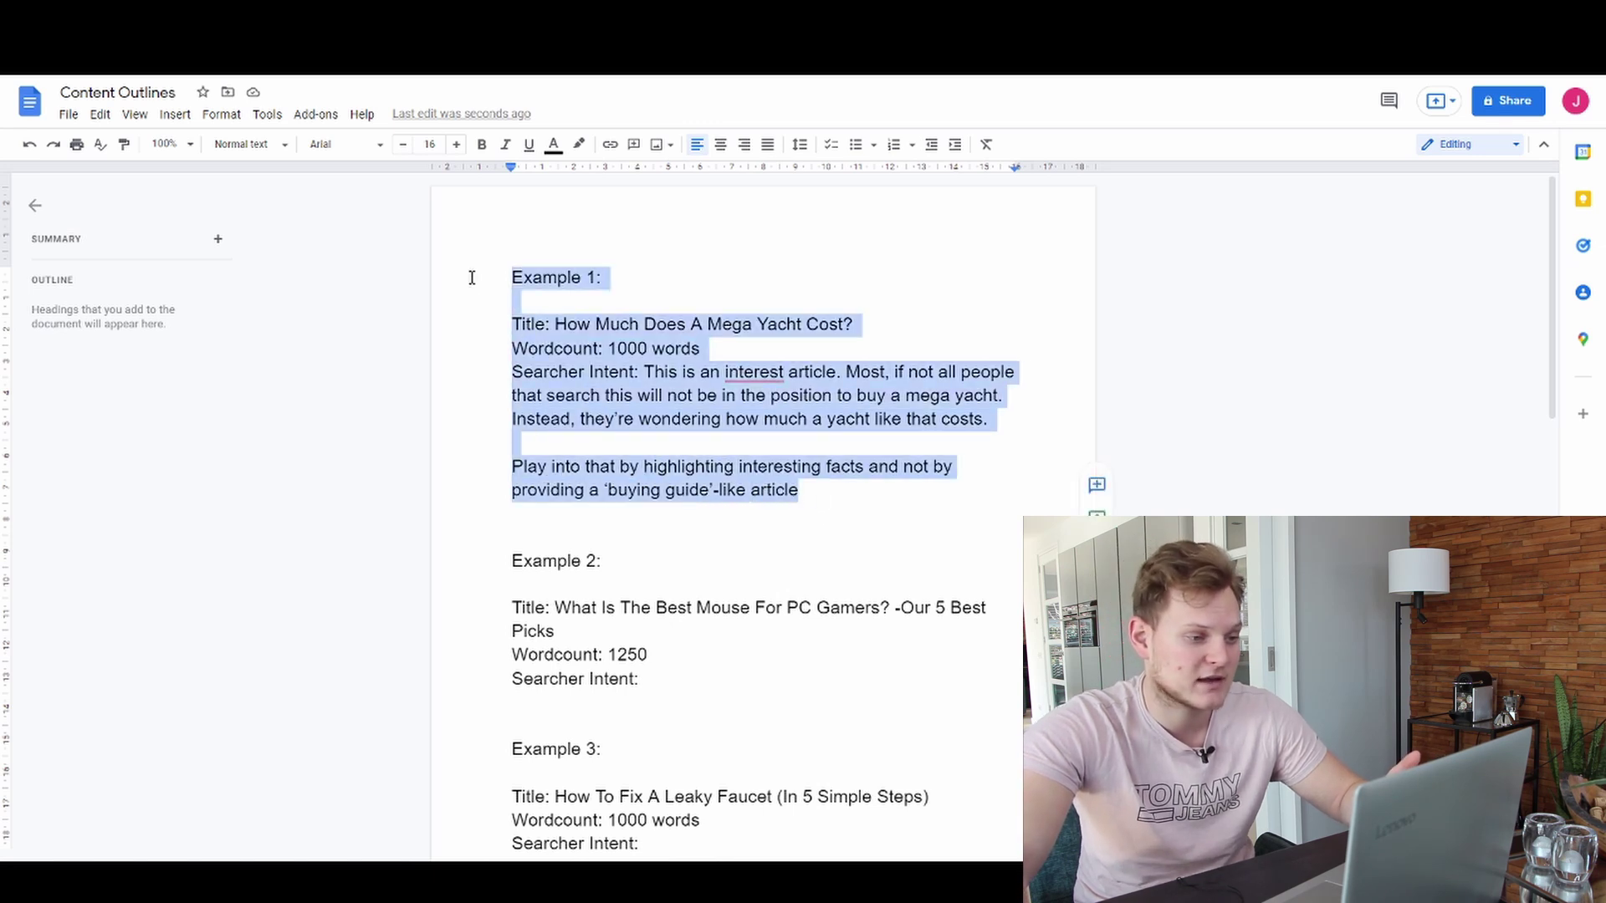
left_click(625, 274)
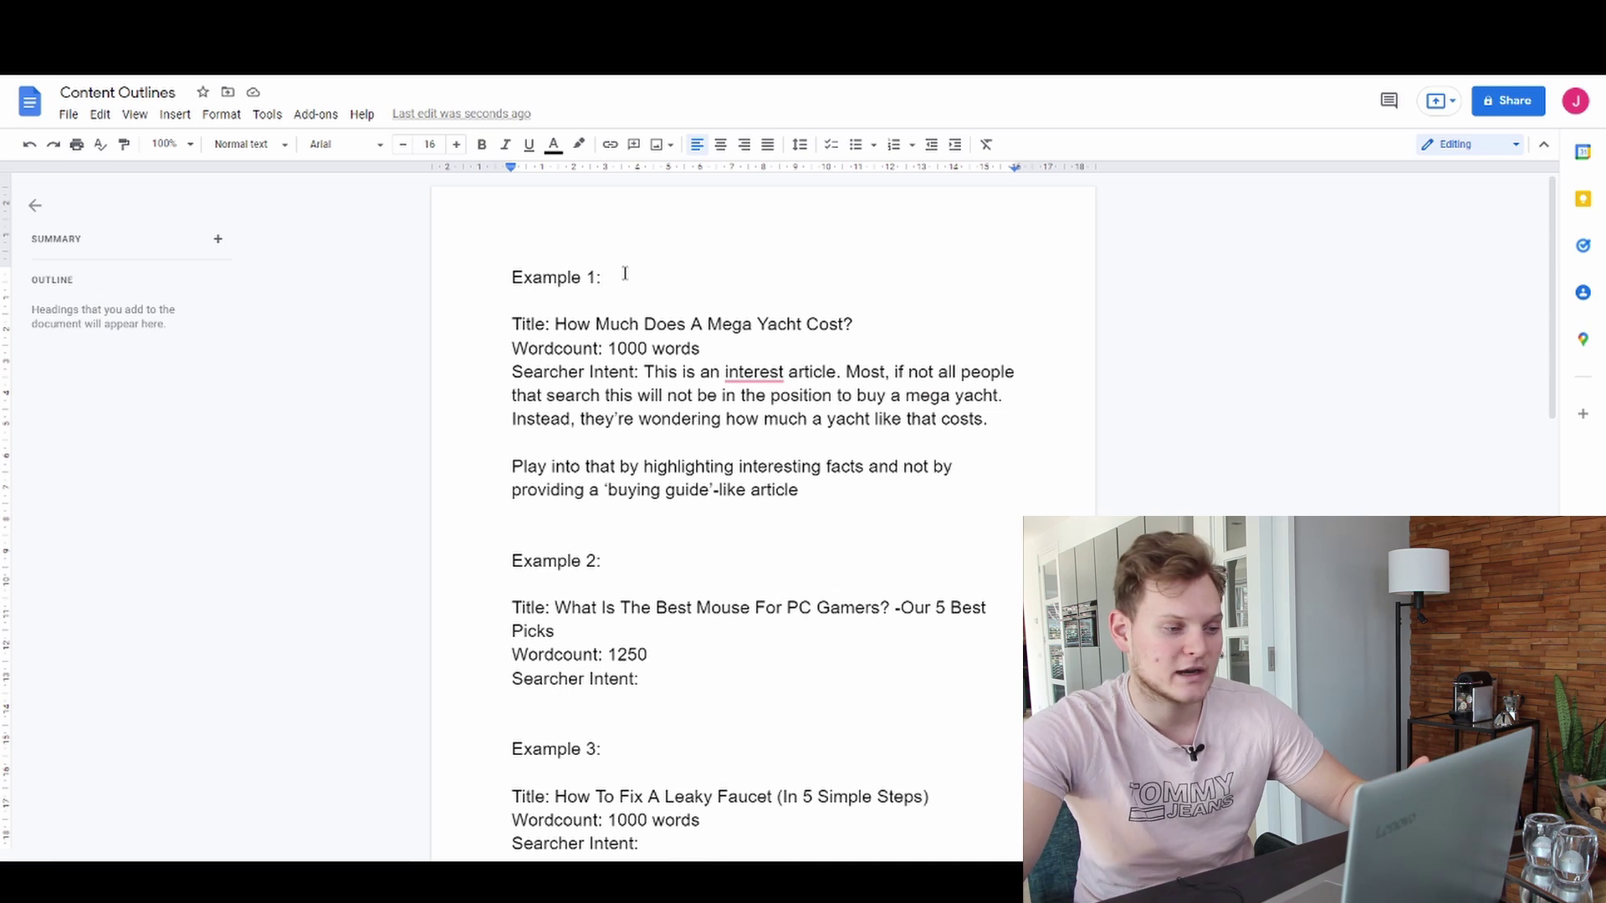
left_click_drag(523, 373, 824, 490)
left_click(820, 322)
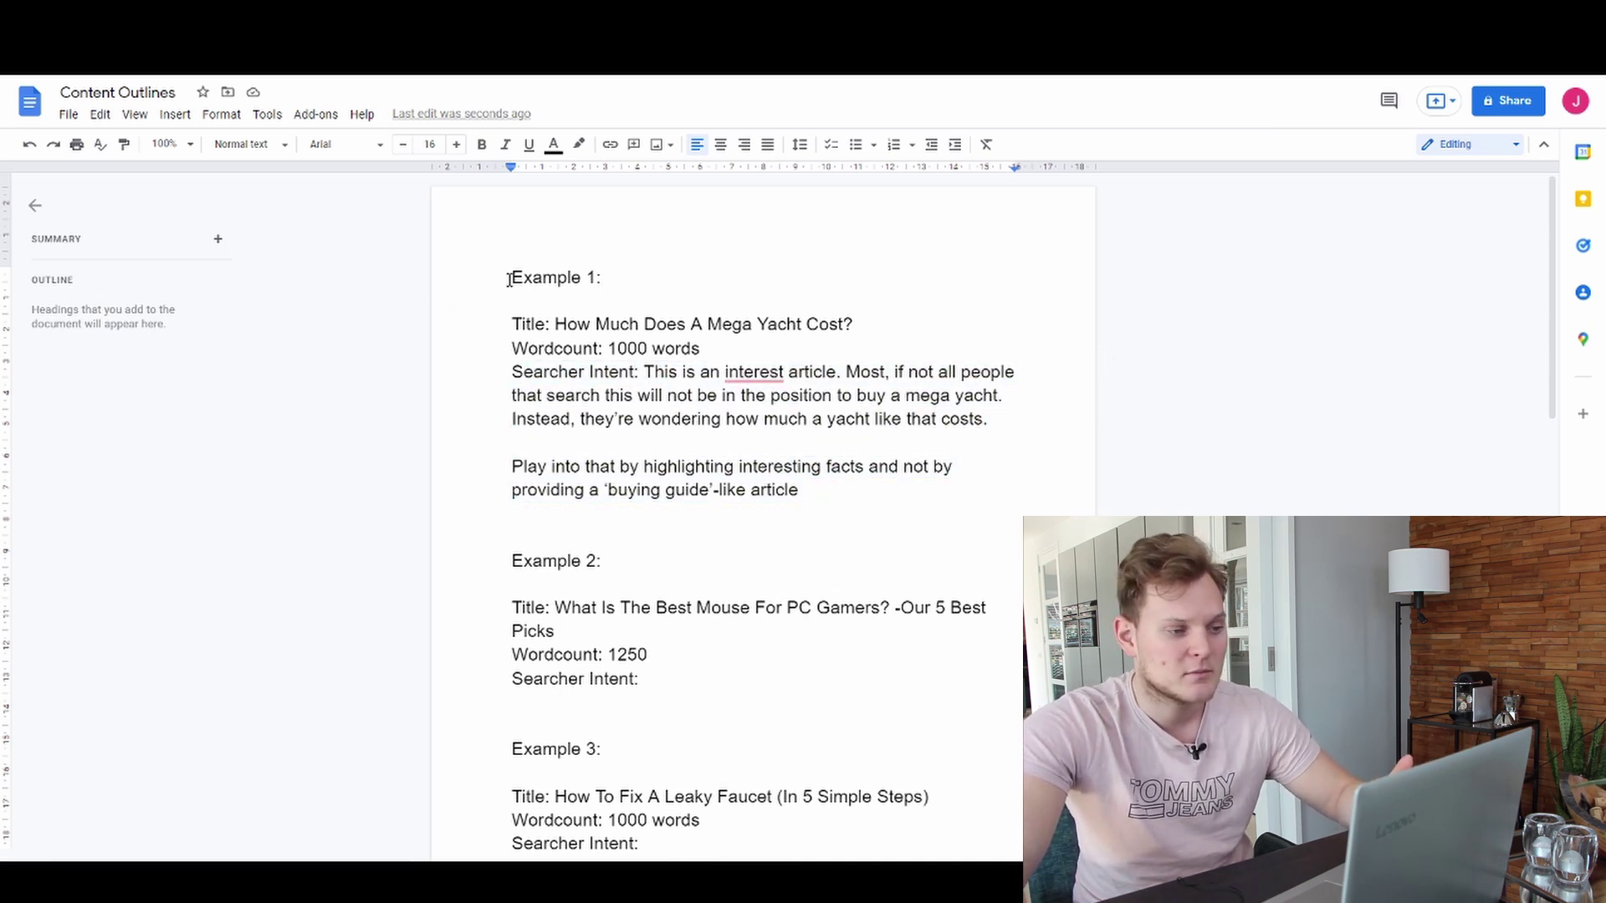
left_click_drag(508, 279, 809, 499)
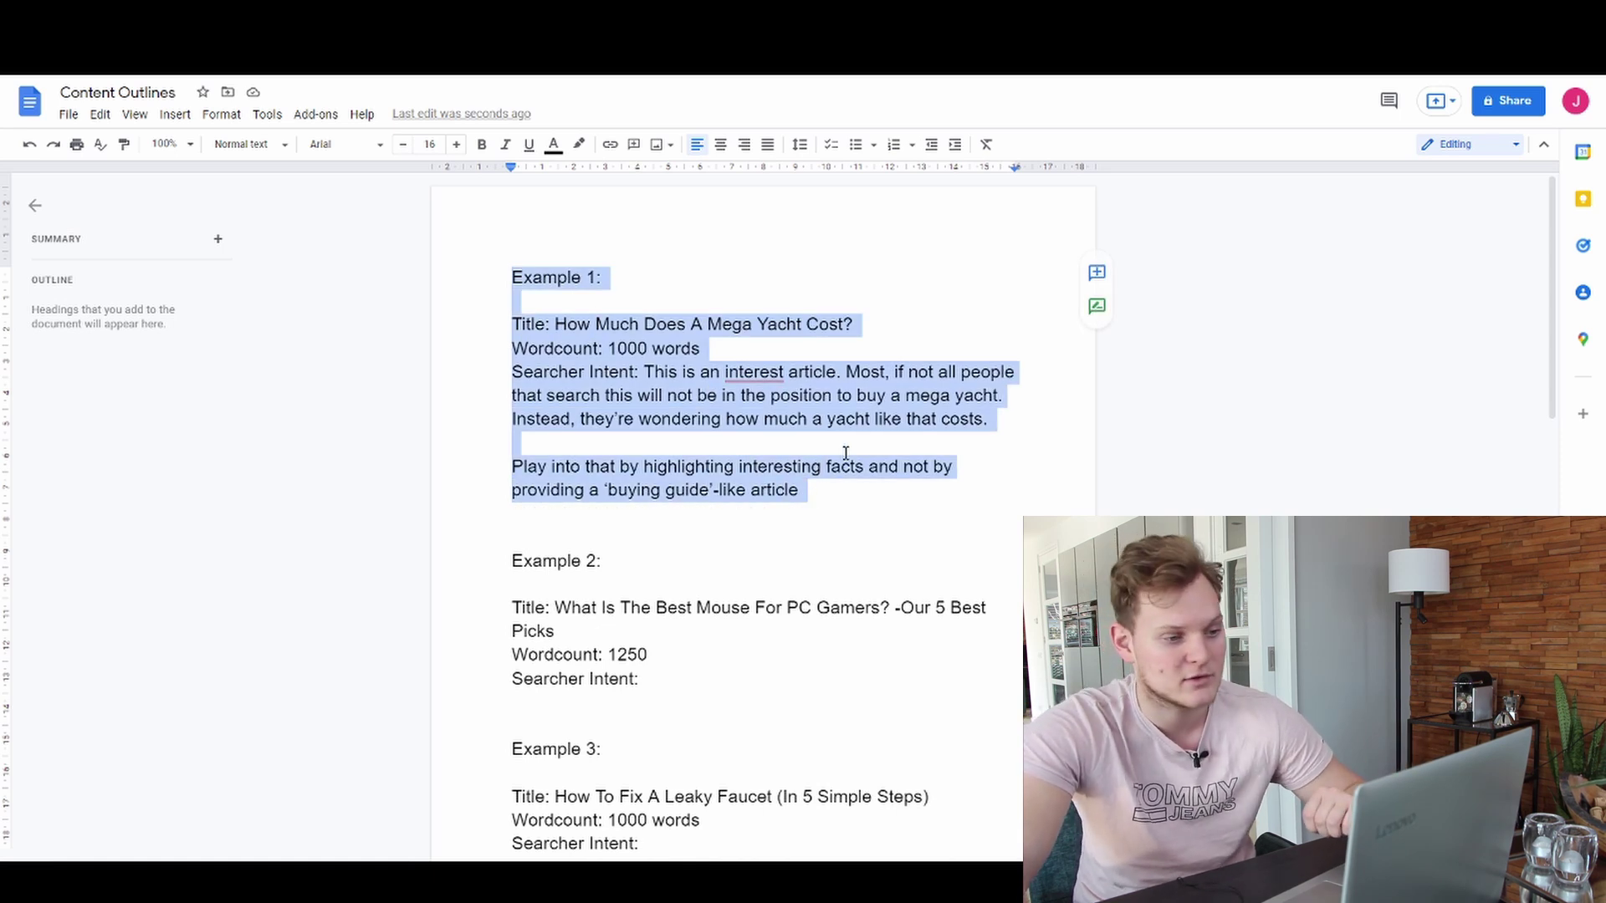
left_click(846, 349)
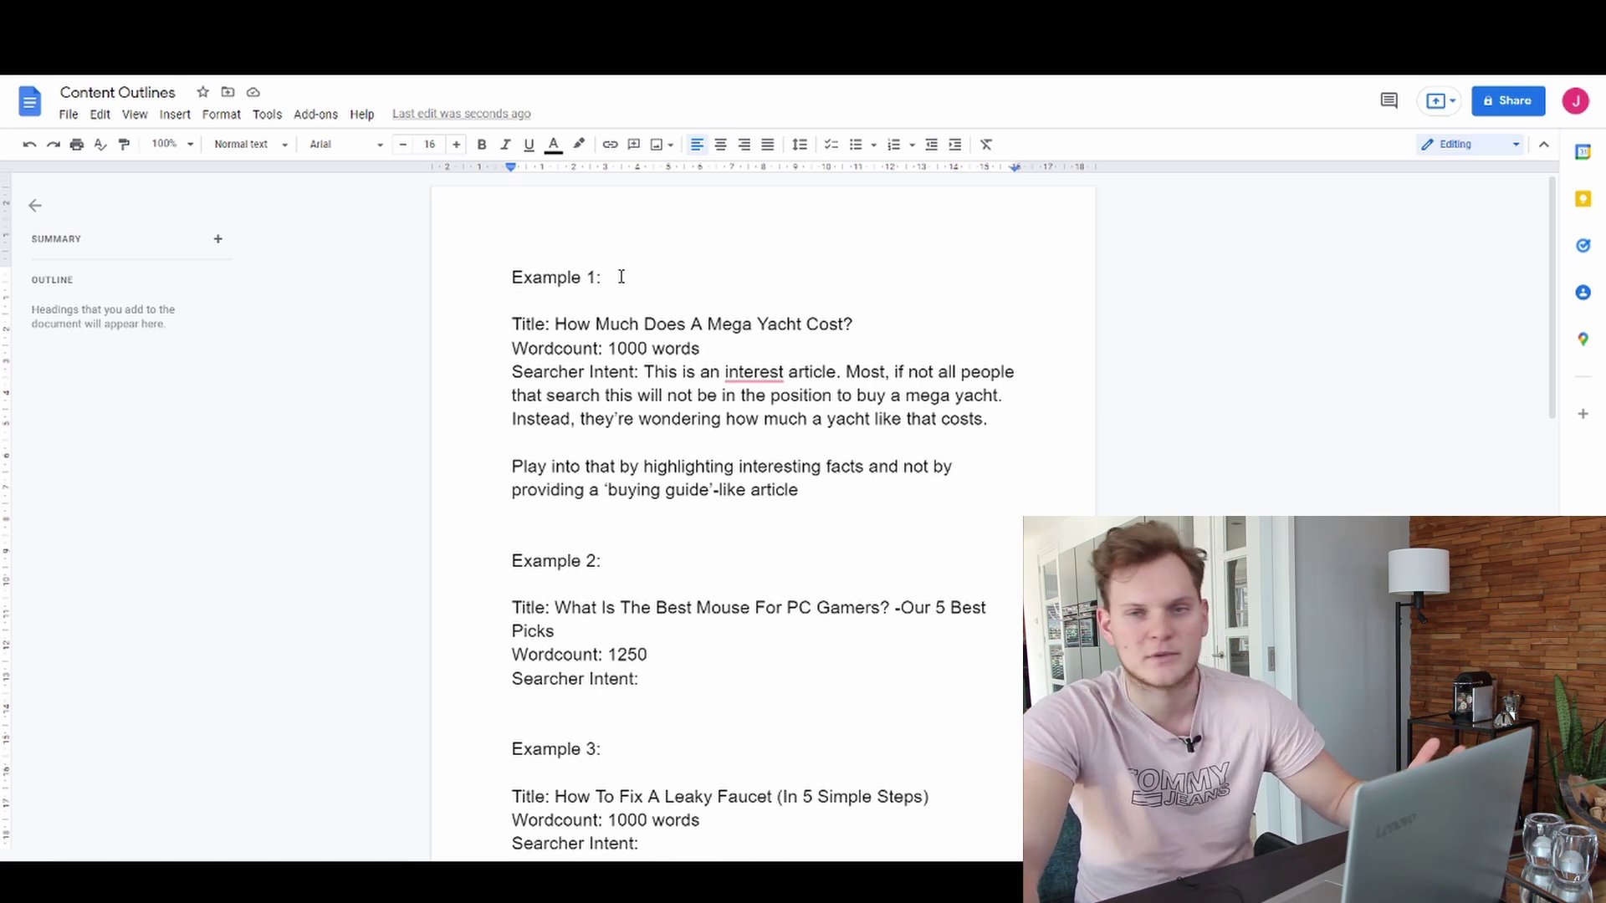
left_click(519, 296)
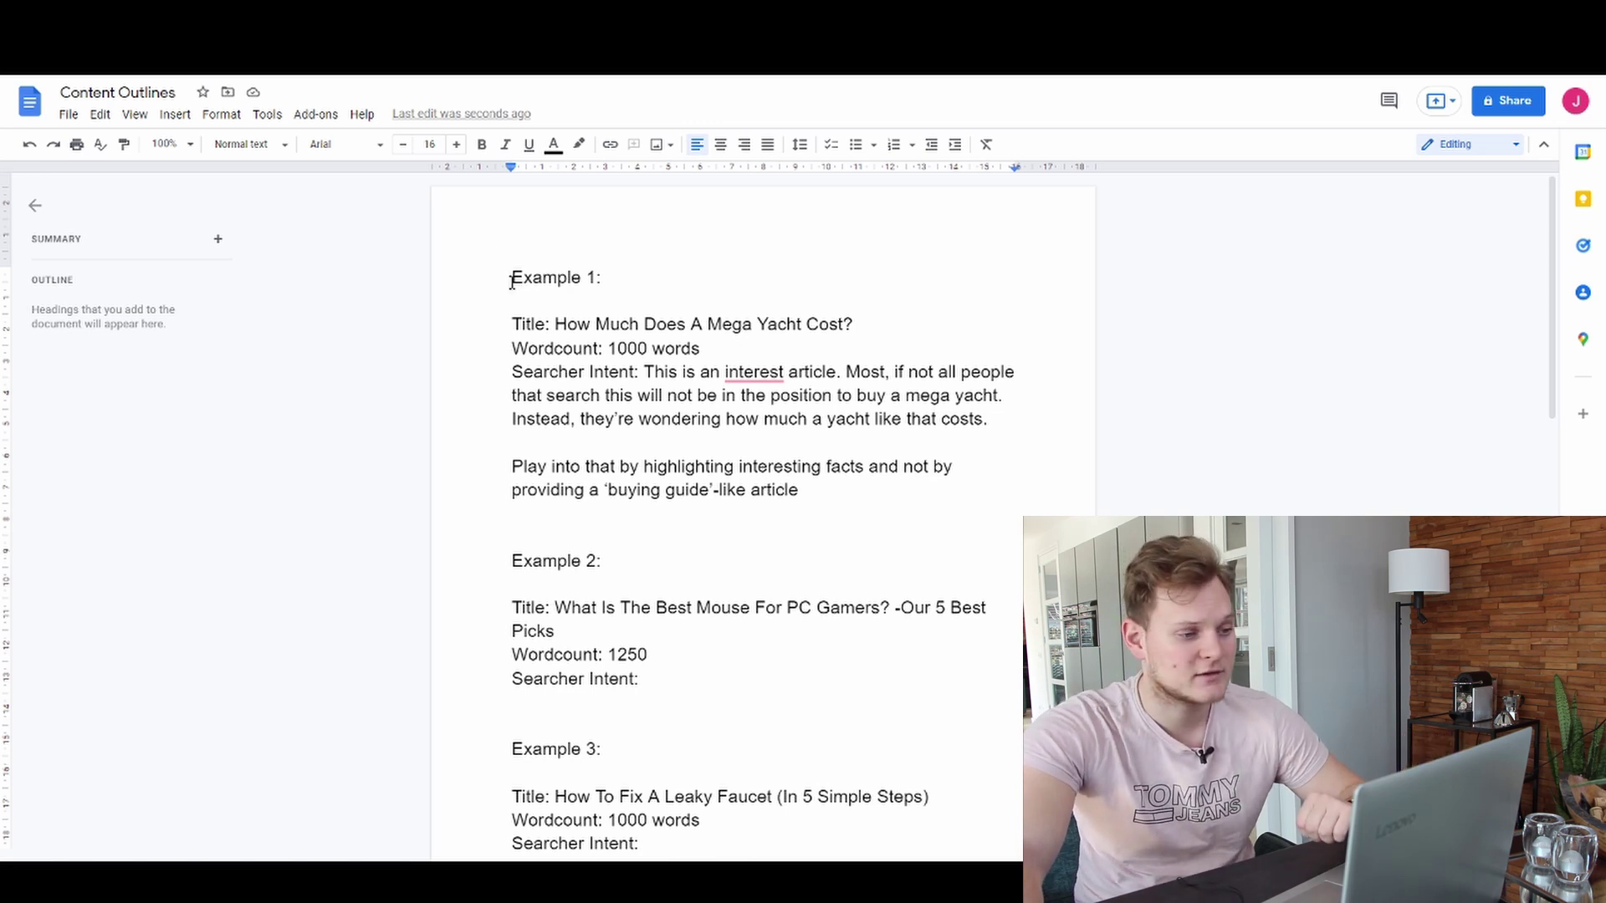
left_click_drag(512, 276, 923, 499)
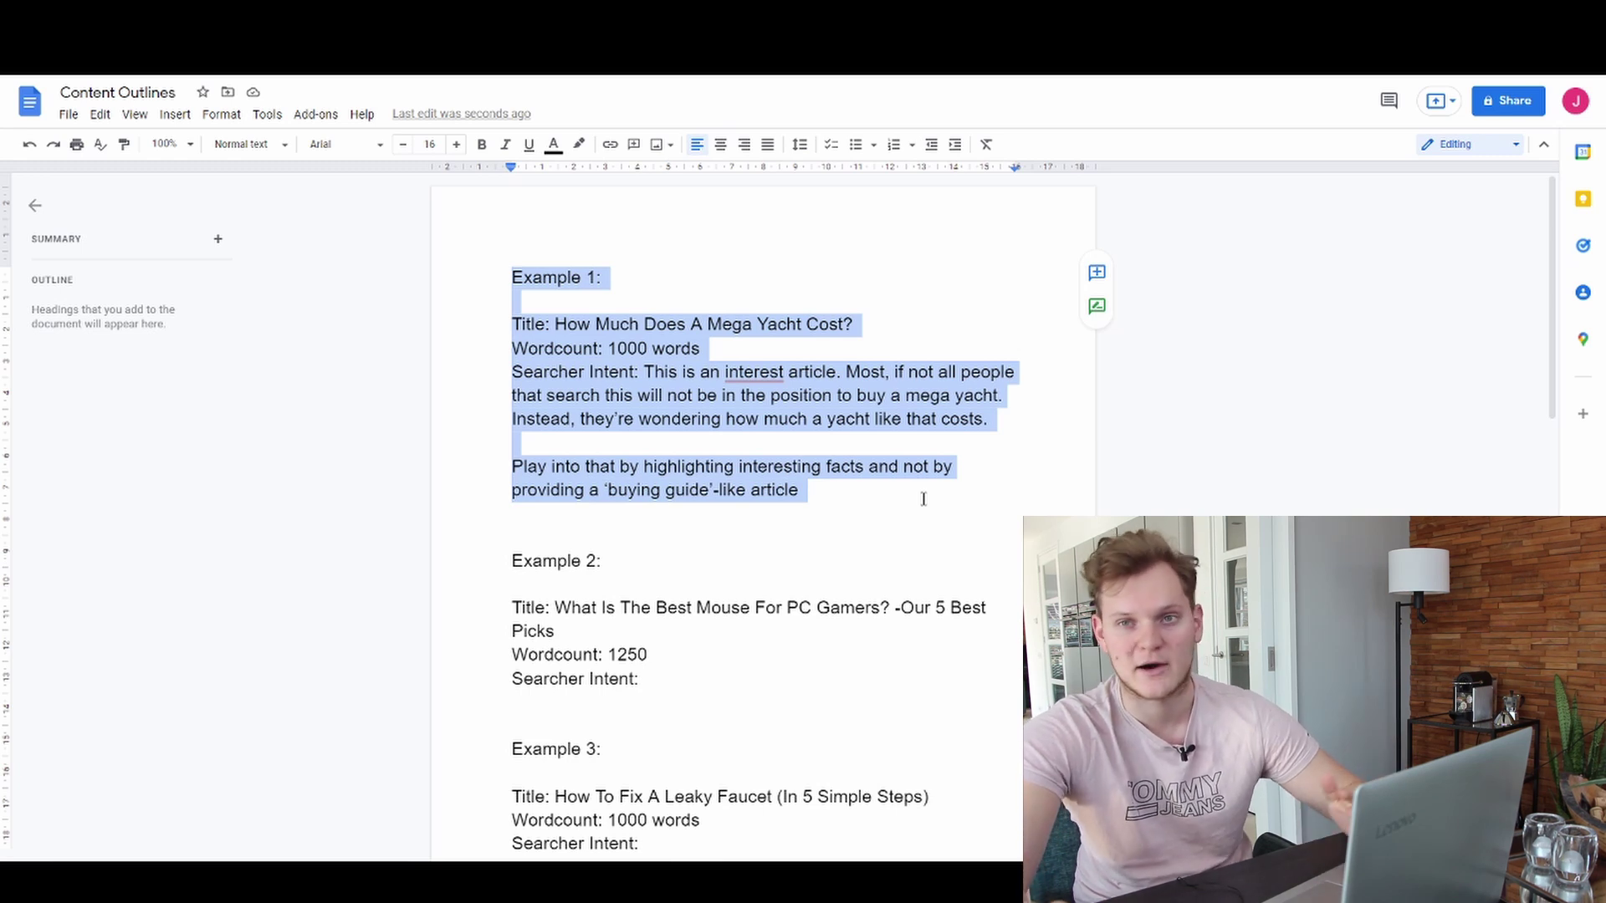
left_click(923, 499)
scroll(837, 469, "down", 1)
double_click(690, 433)
scroll(688, 431, "down", 1)
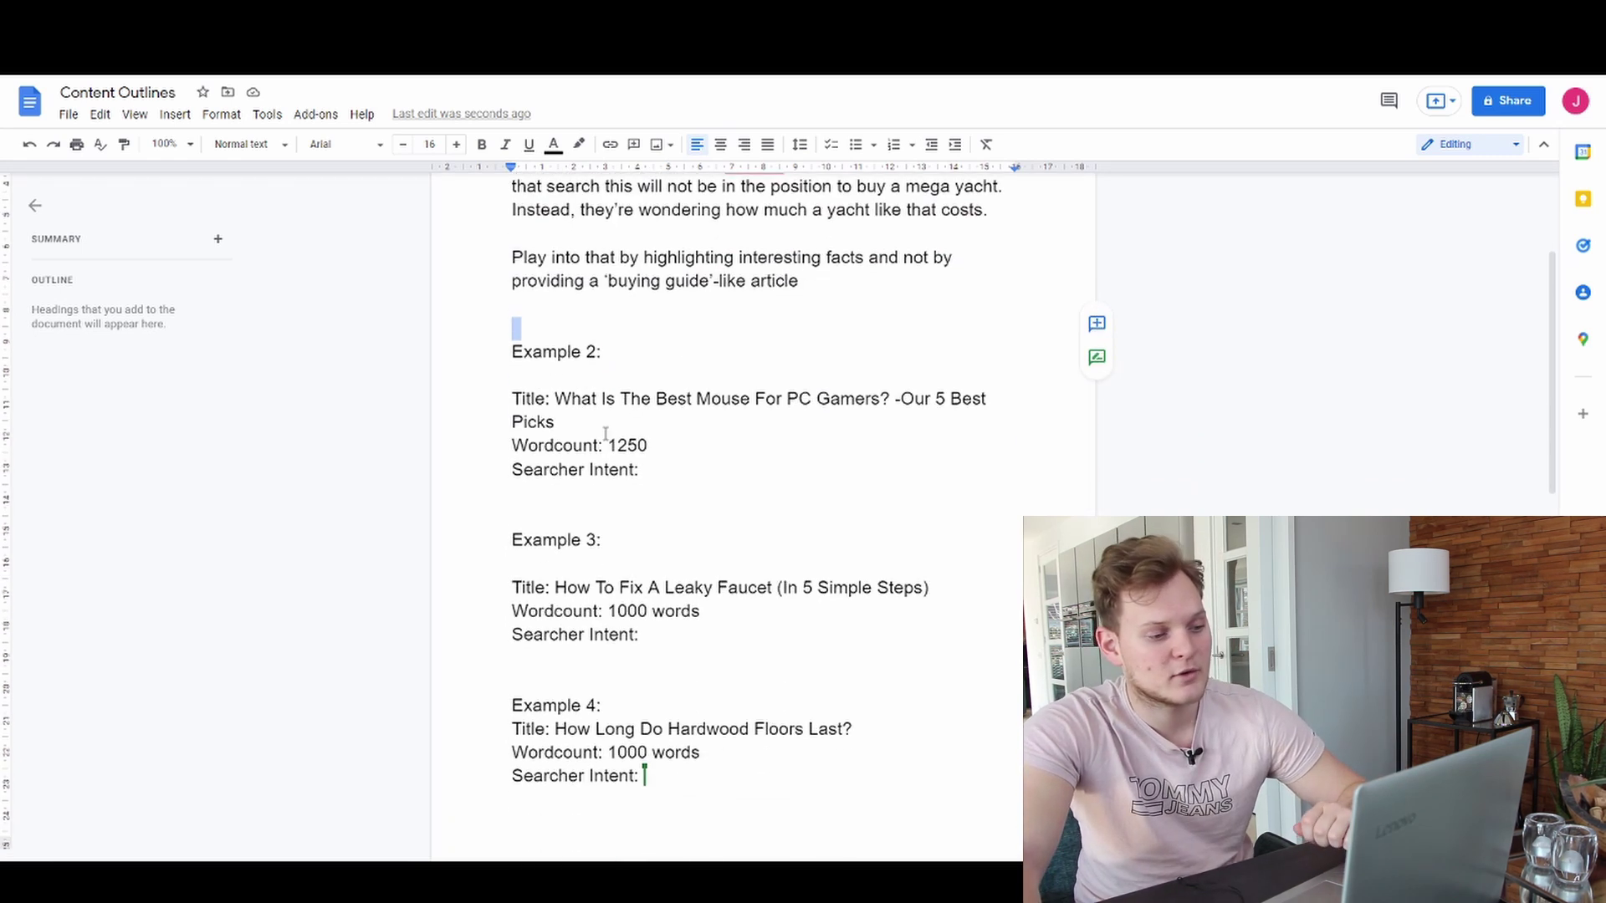
left_click_drag(555, 399, 993, 402)
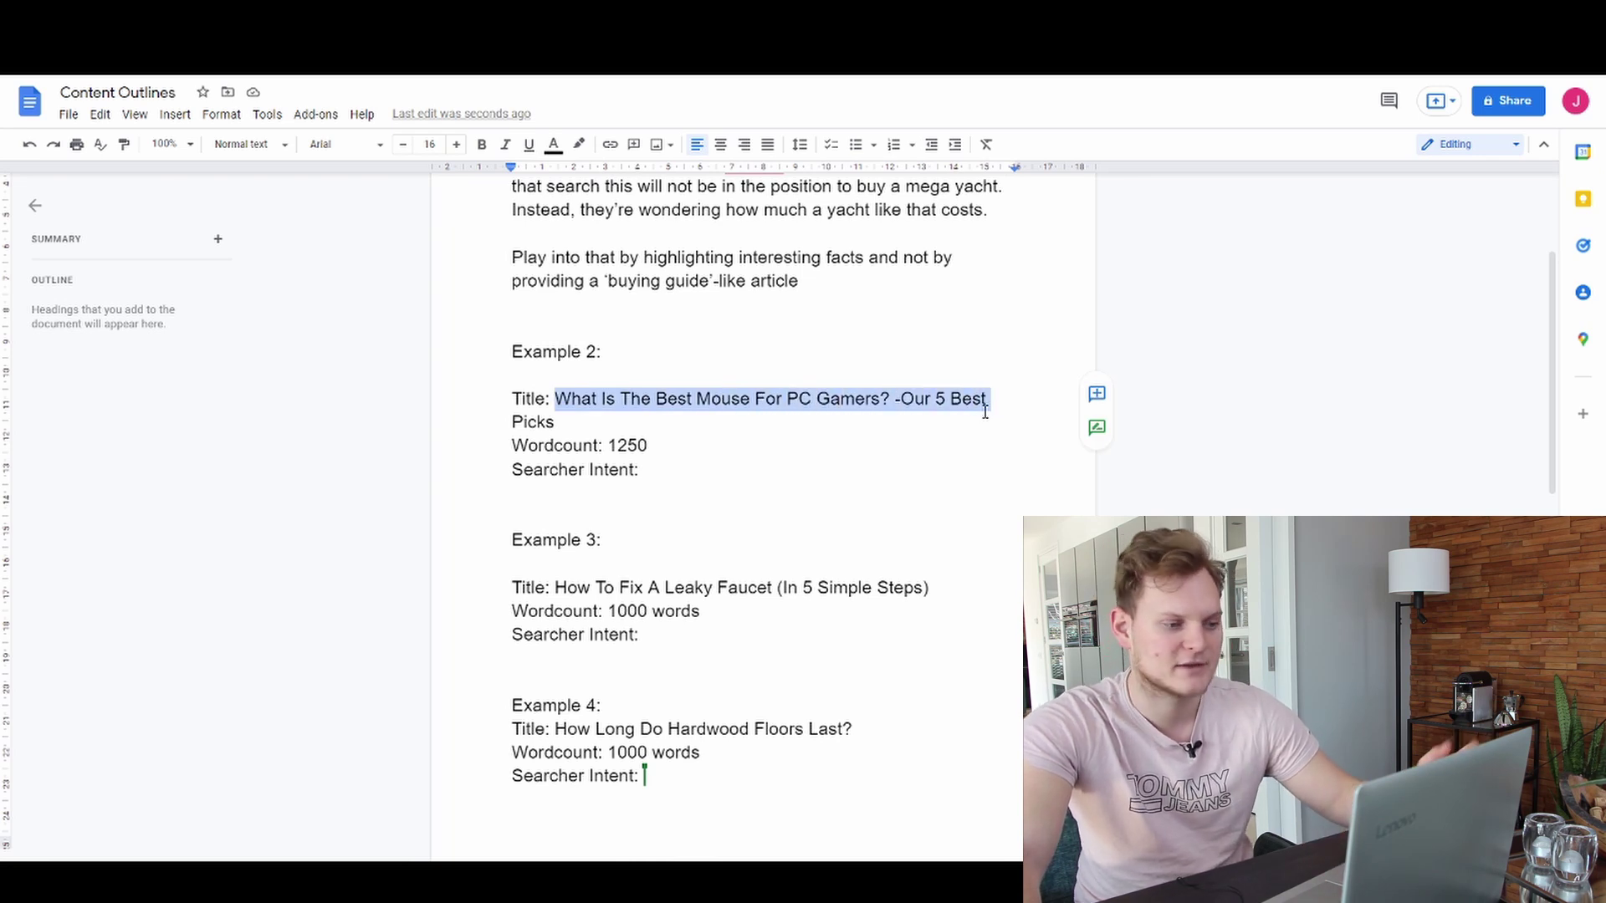
double_click(614, 446)
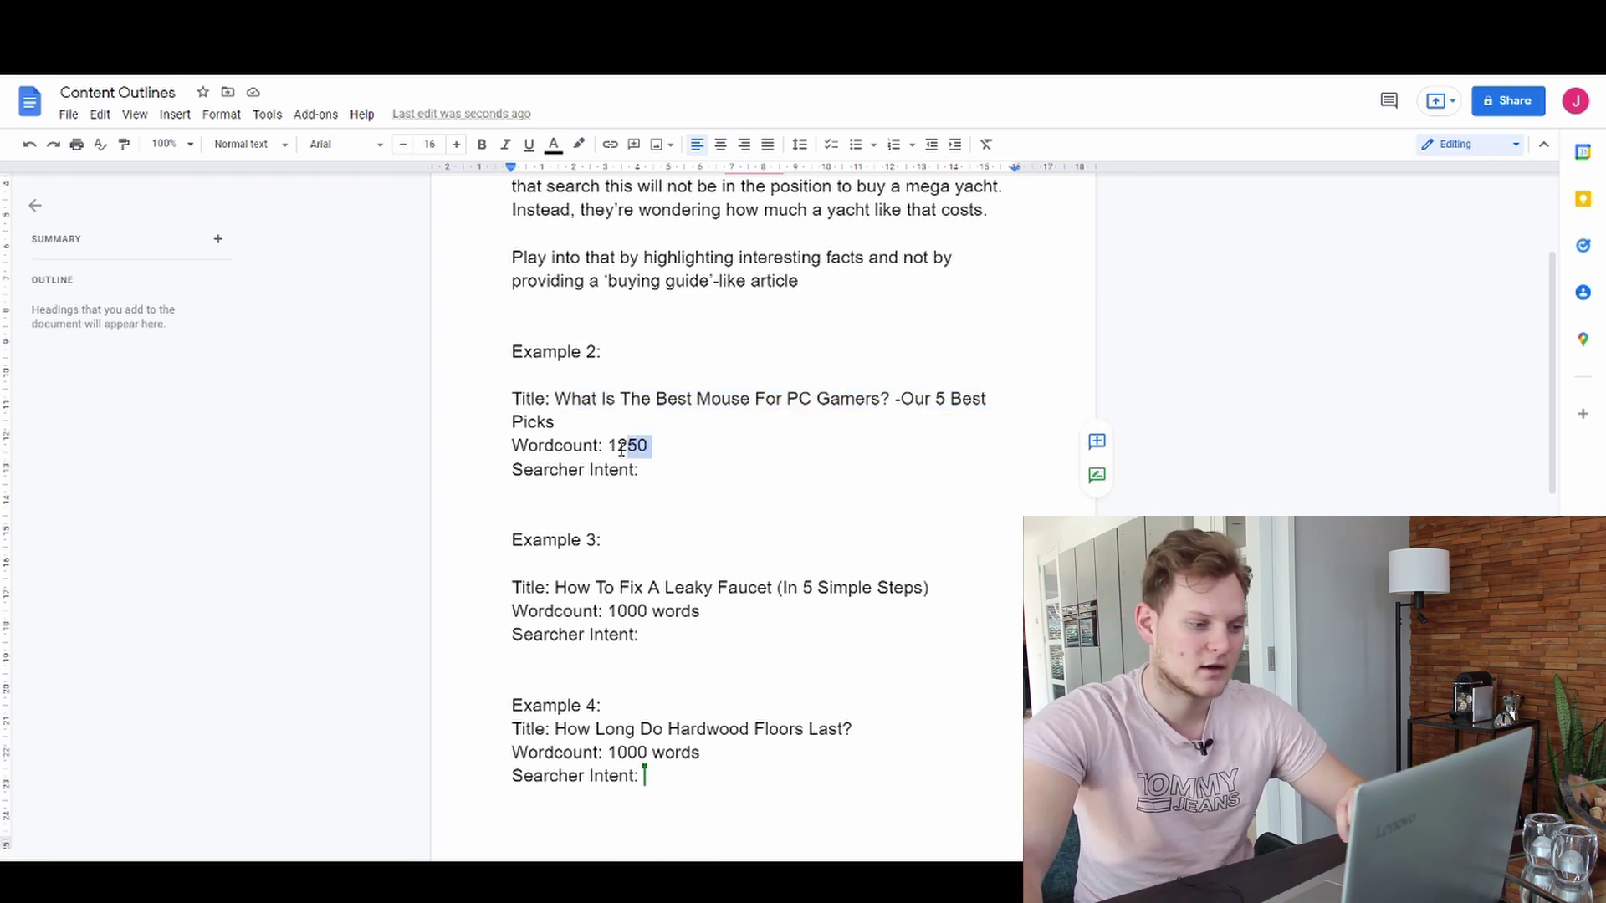
left_click(738, 386)
double_click(737, 387)
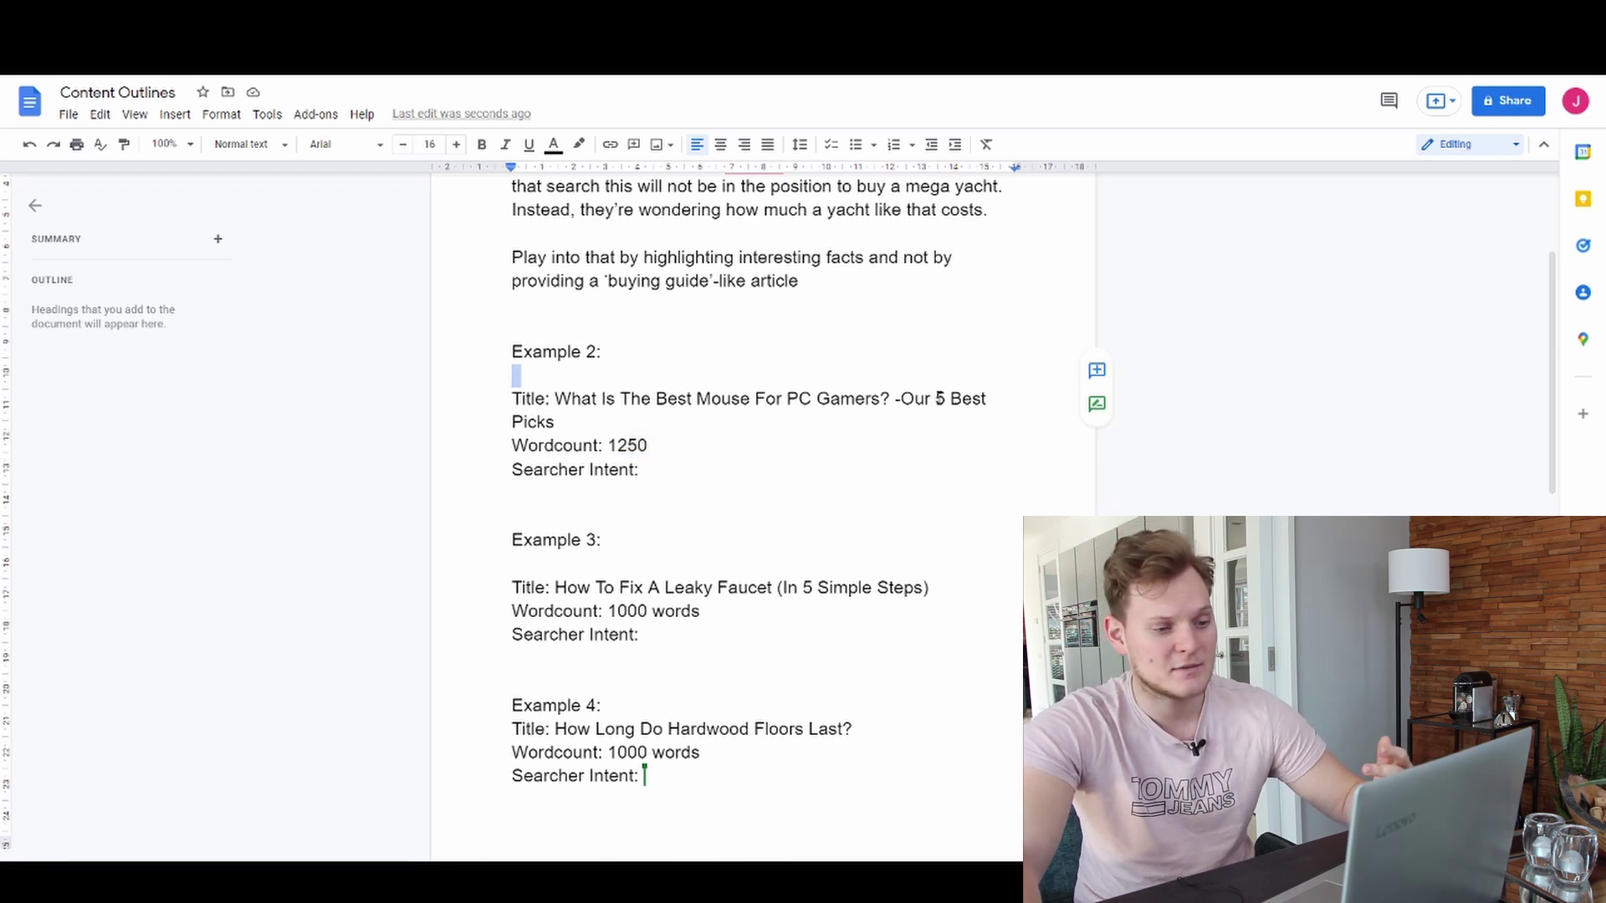
left_click_drag(934, 400, 948, 399)
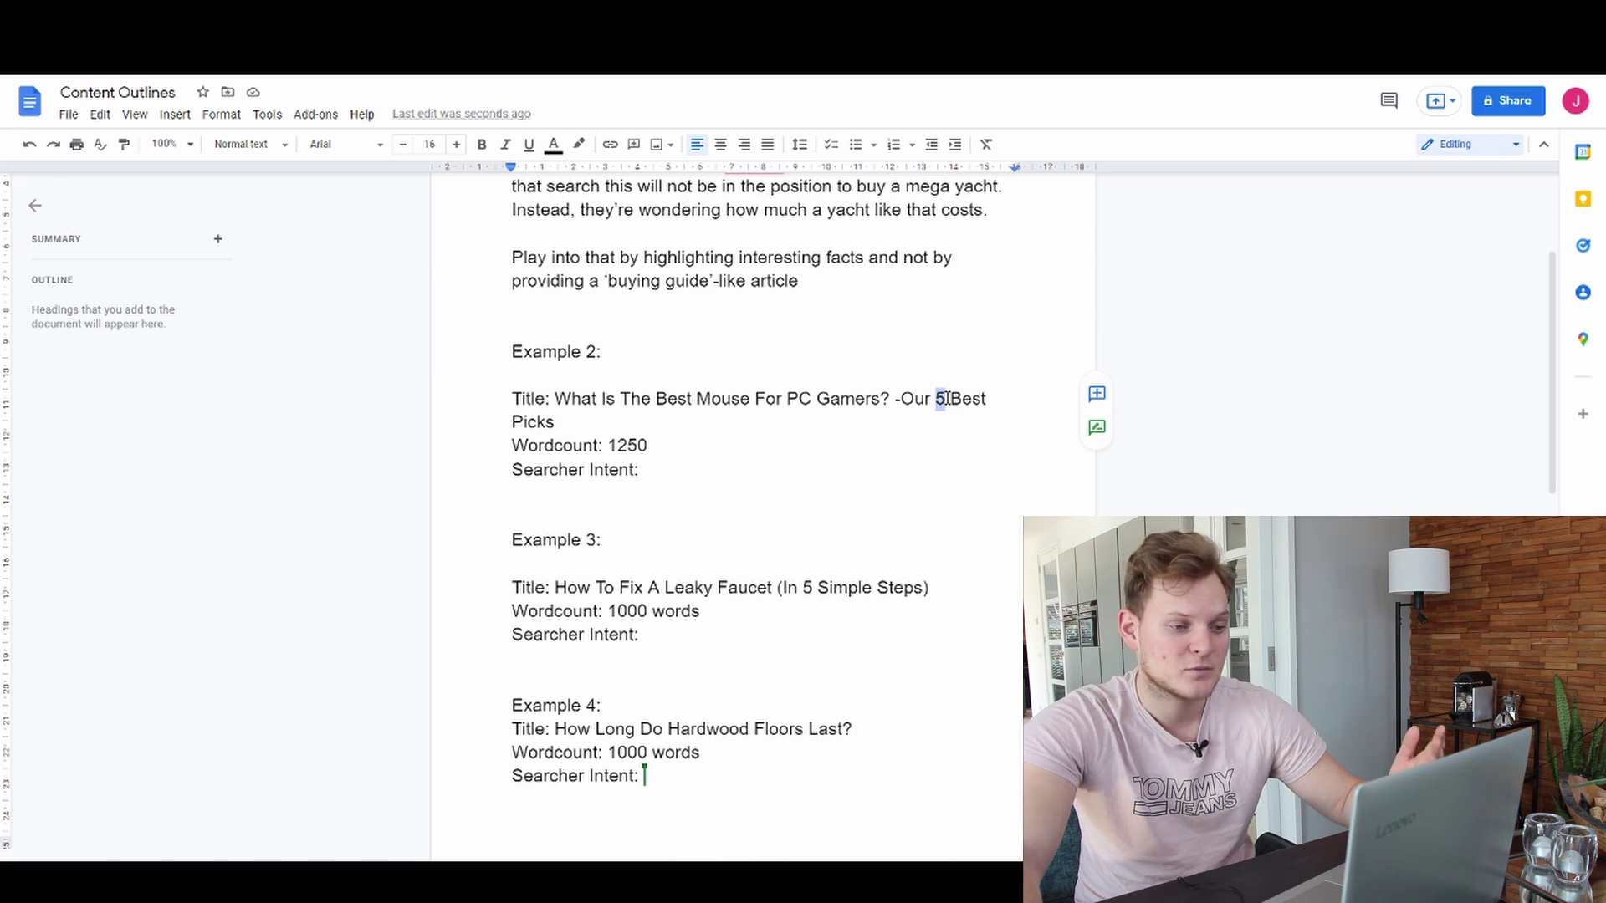
left_click(938, 405)
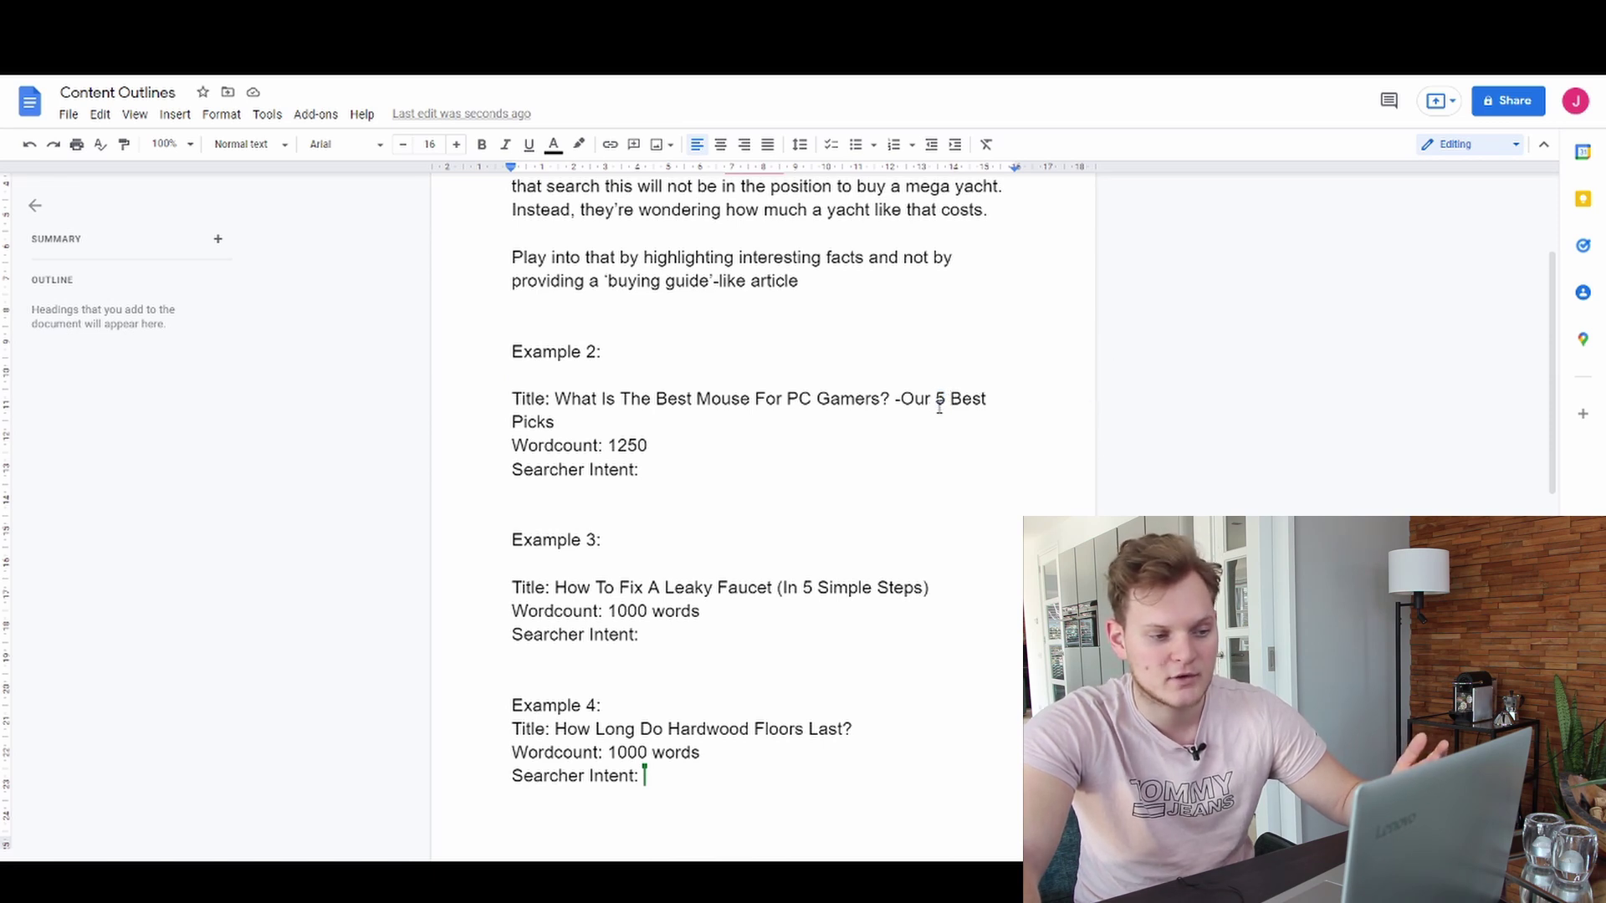
left_click_drag(936, 403, 985, 401)
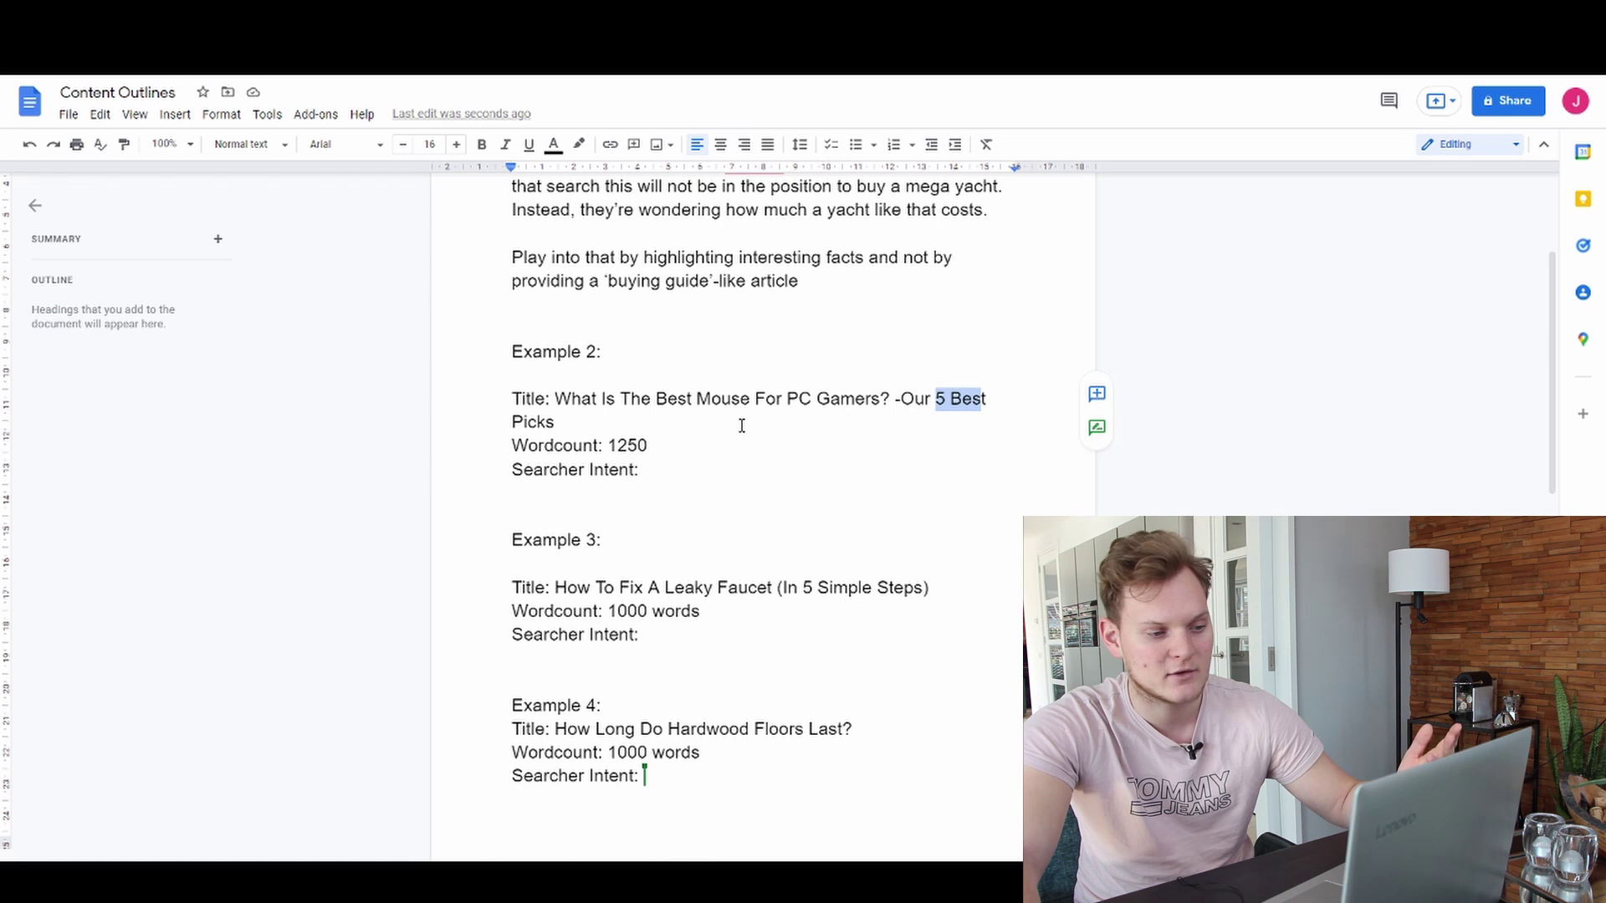
left_click(655, 444)
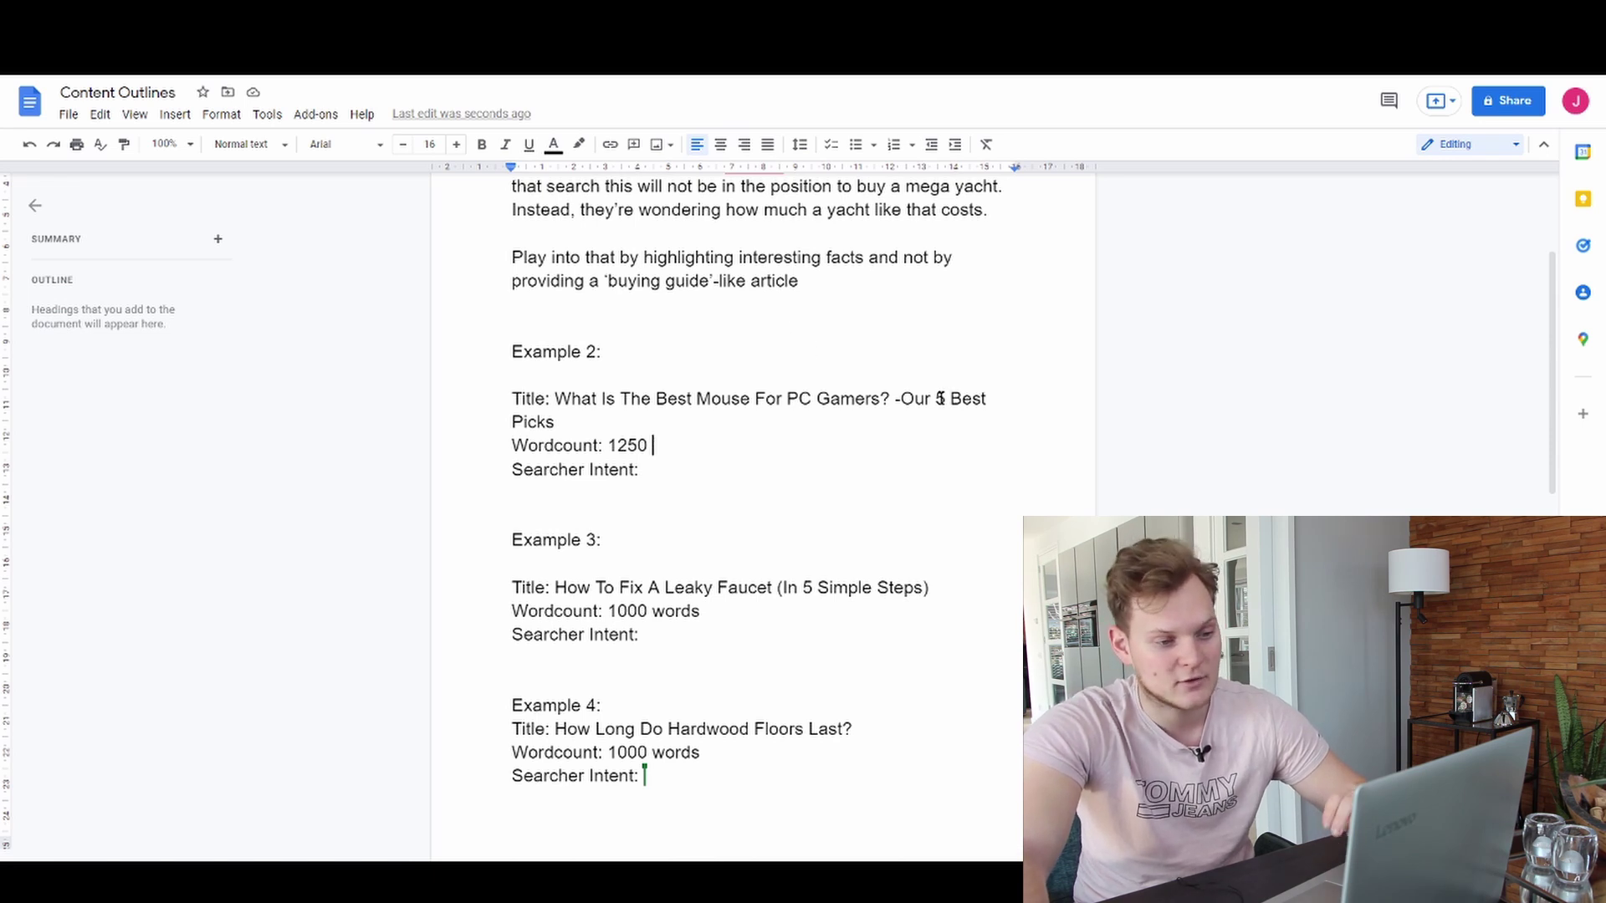
left_click_drag(935, 398, 984, 398)
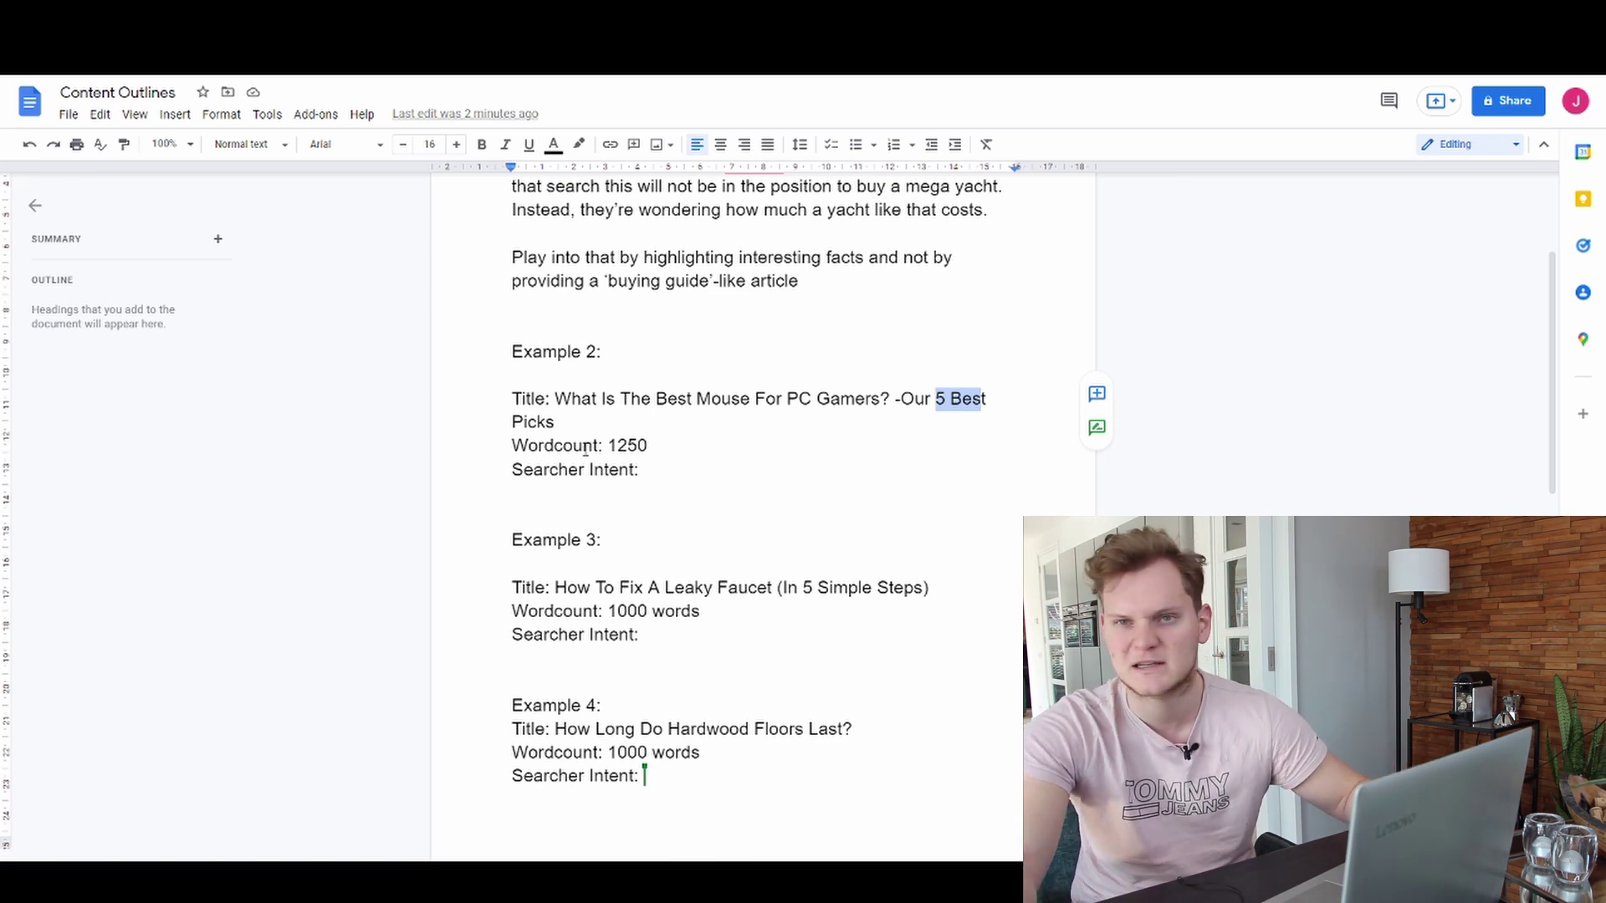
left_click(663, 463)
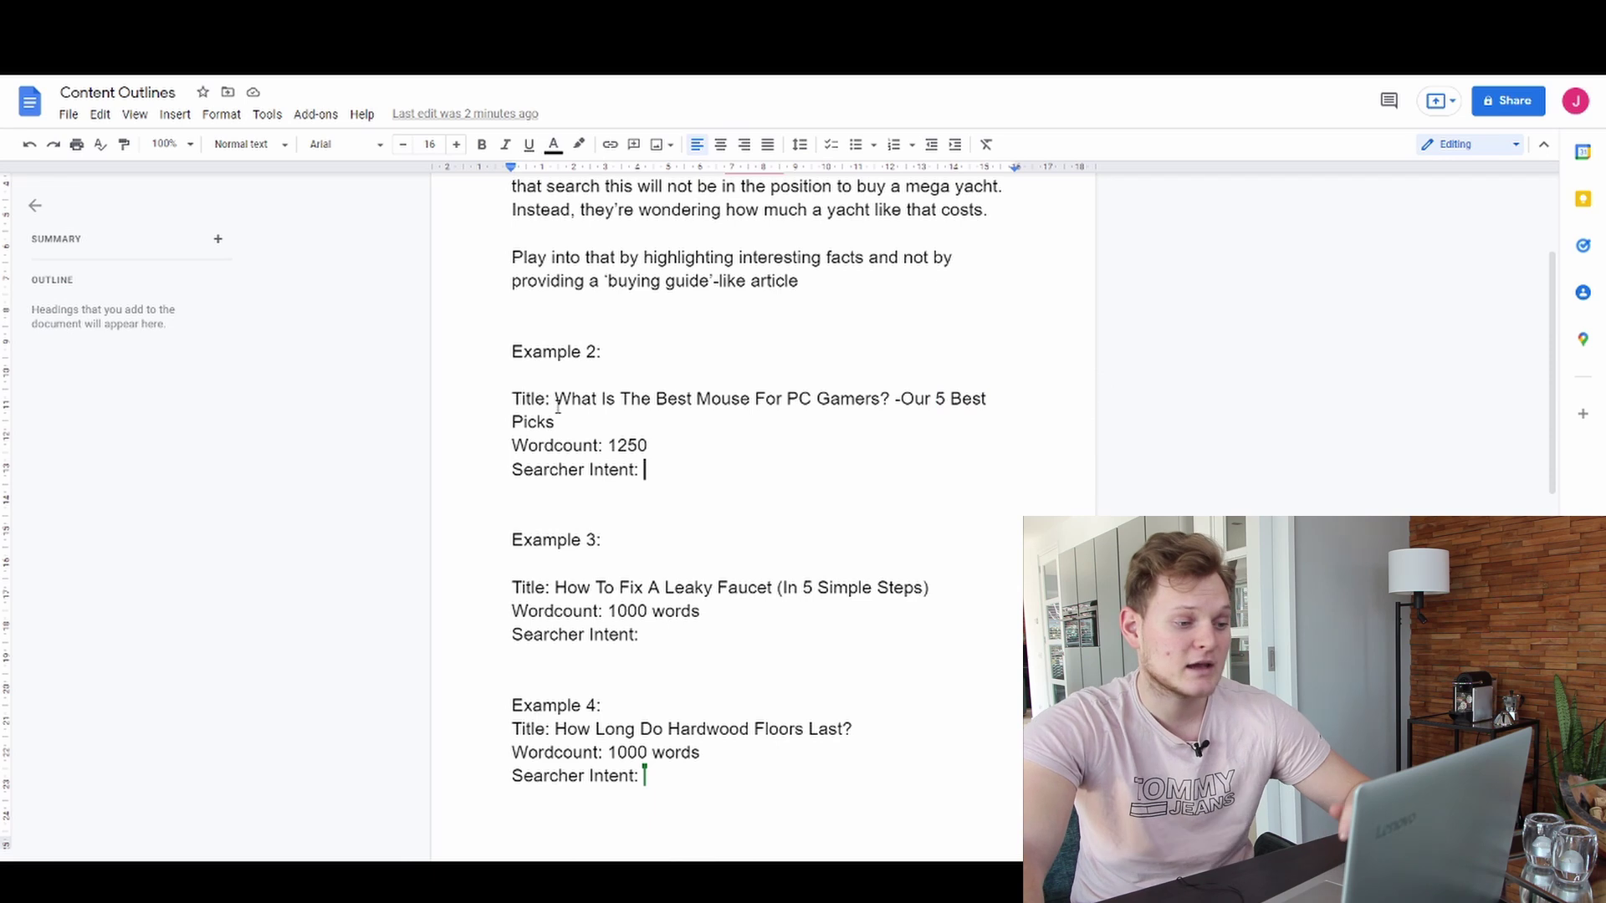
left_click_drag(632, 399, 890, 399)
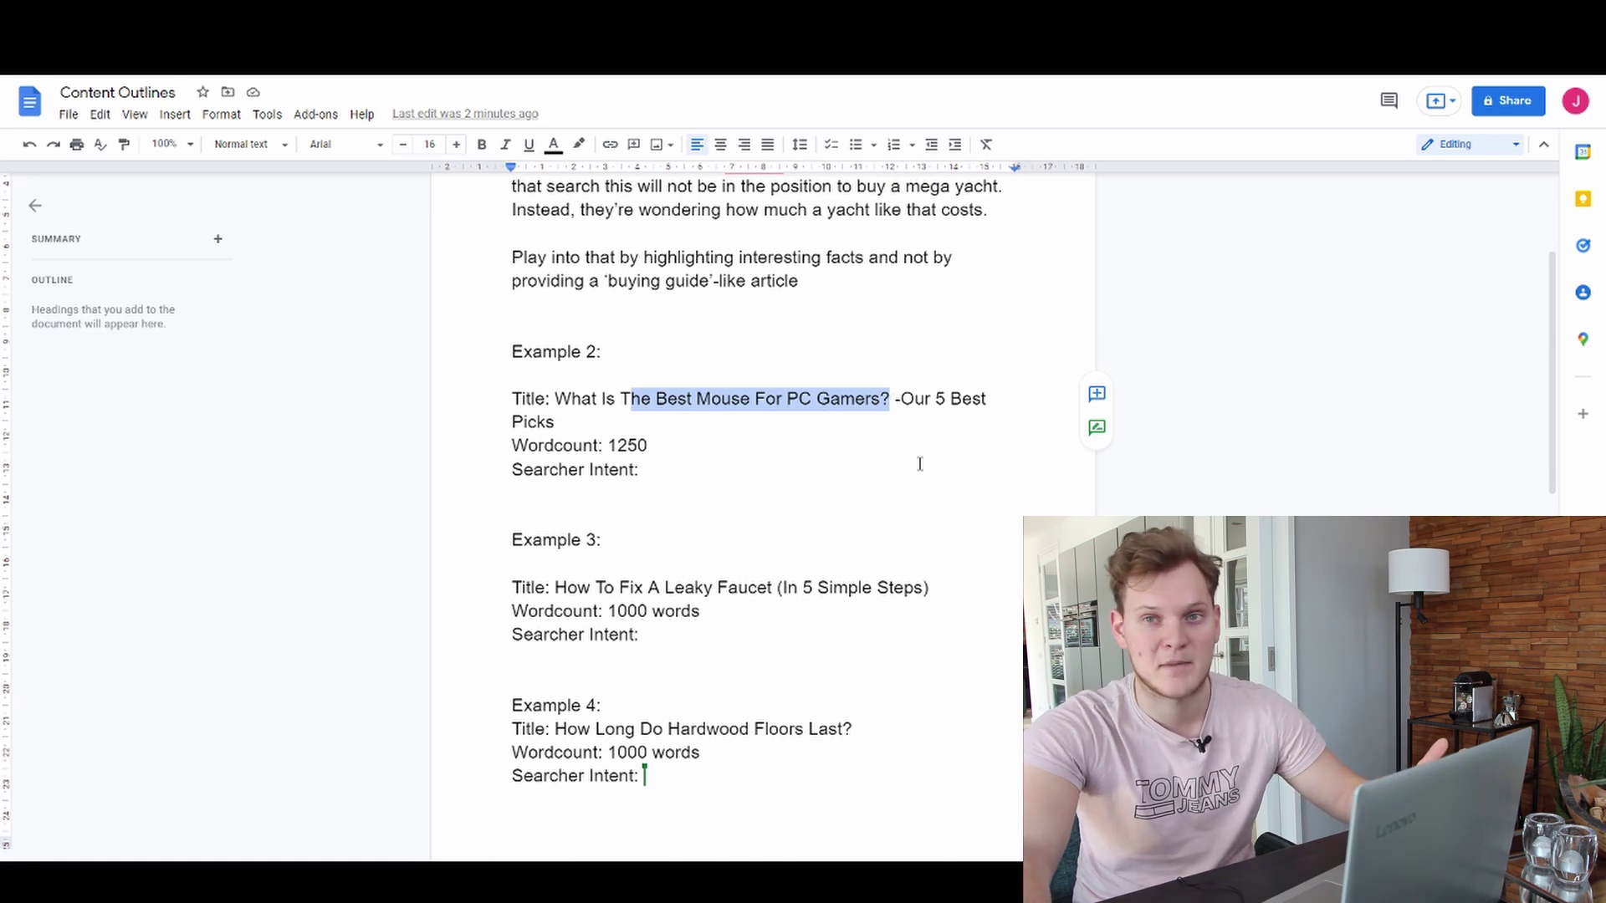
left_click(742, 476)
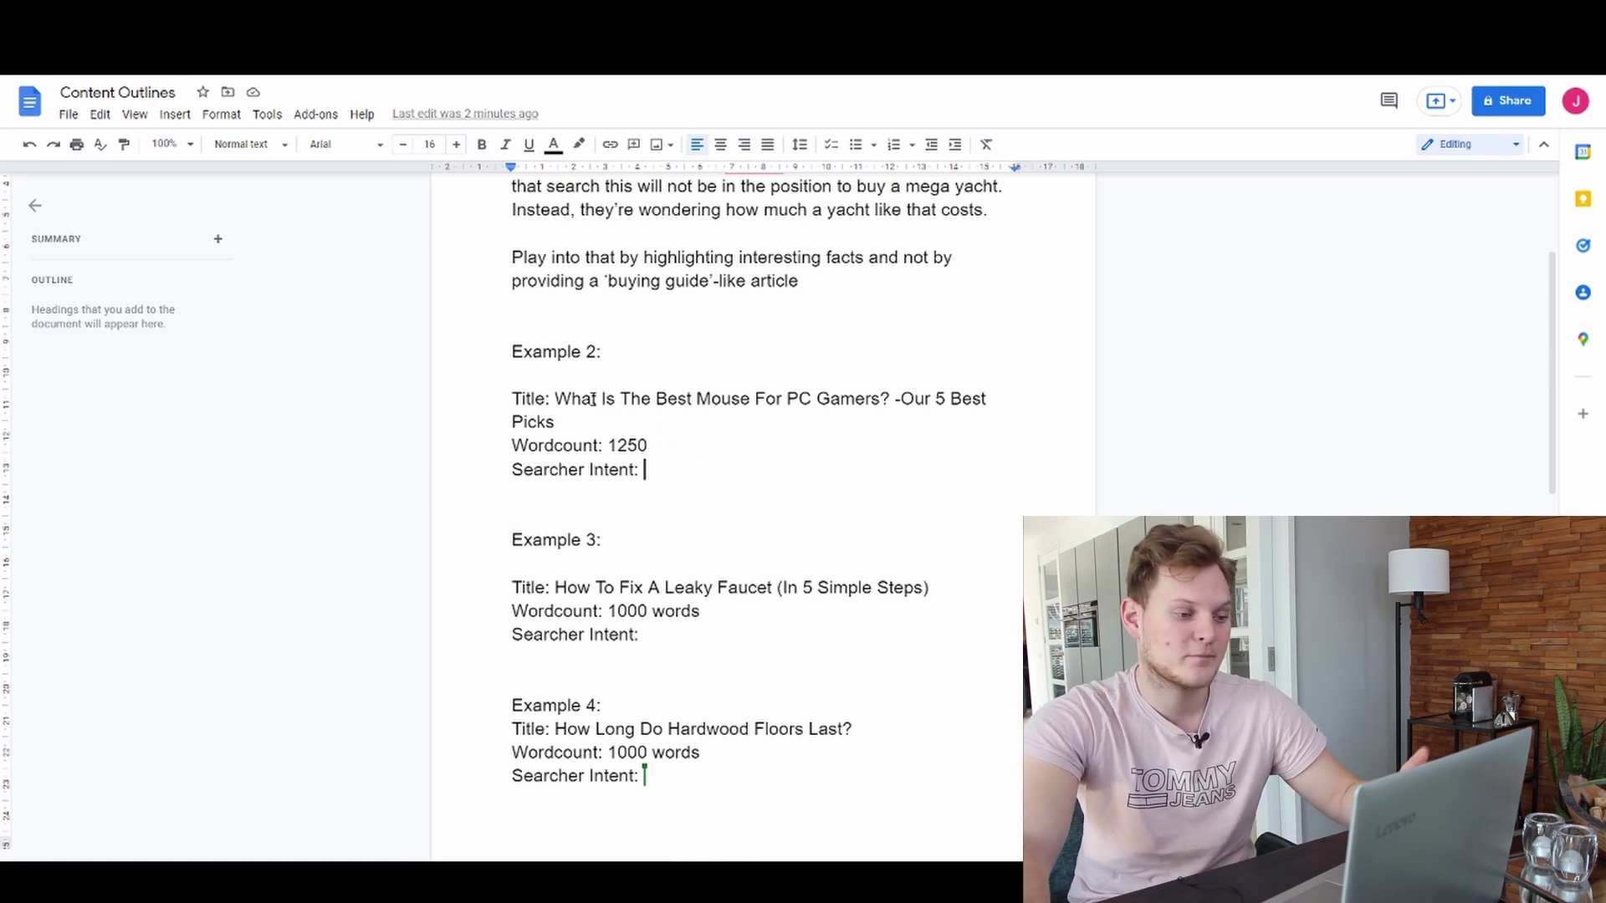
left_click_drag(512, 400, 961, 398)
left_click(962, 416)
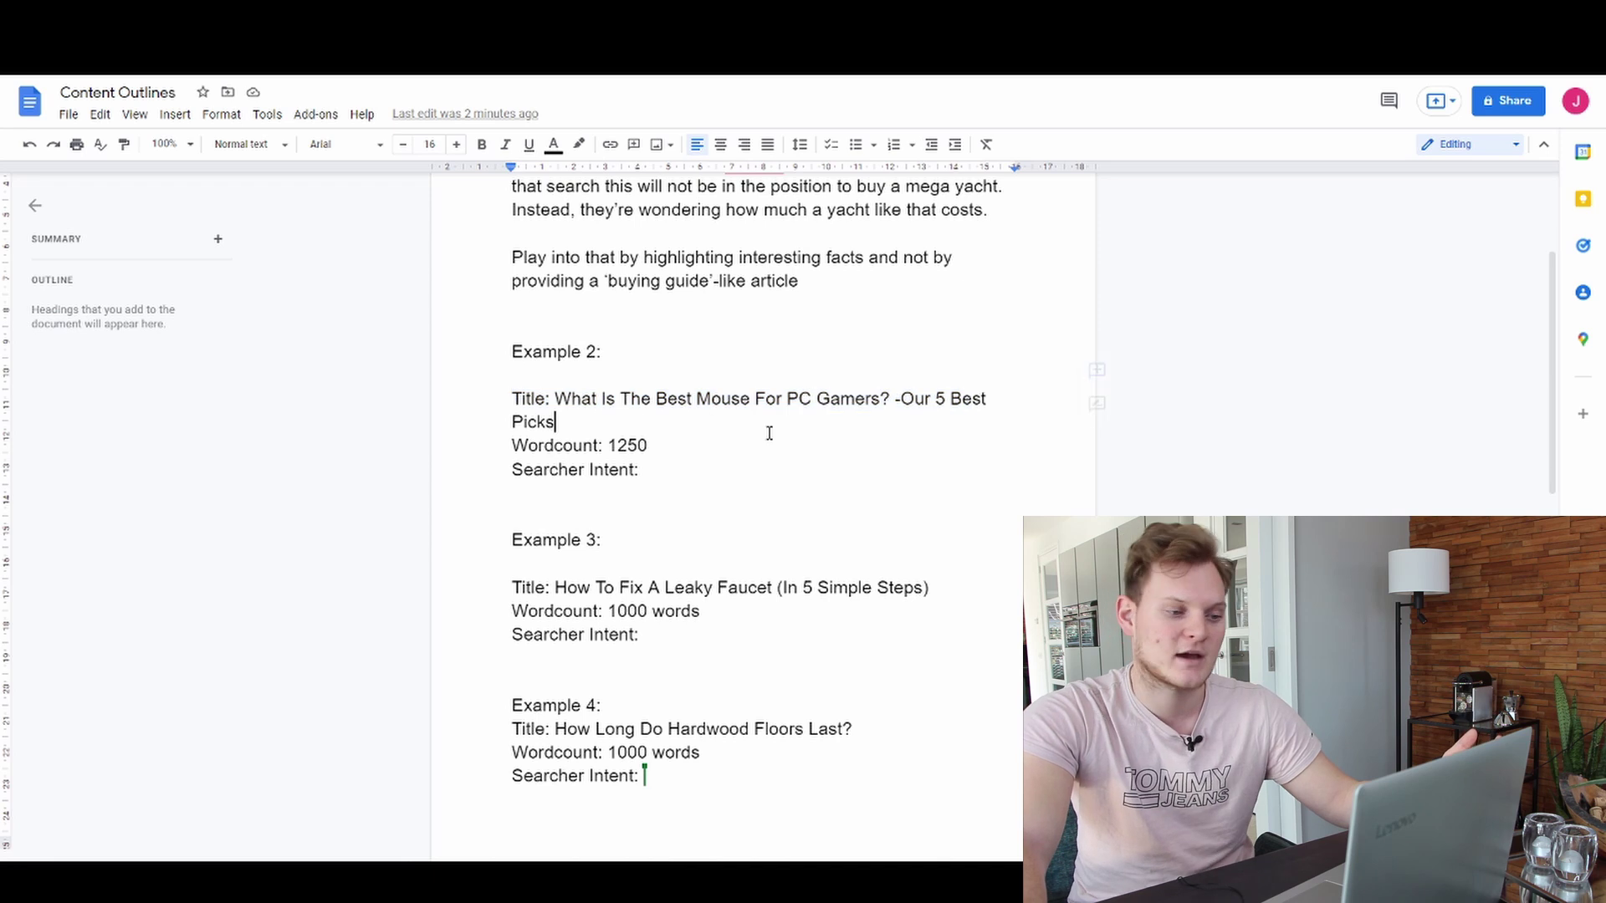
left_click(699, 467)
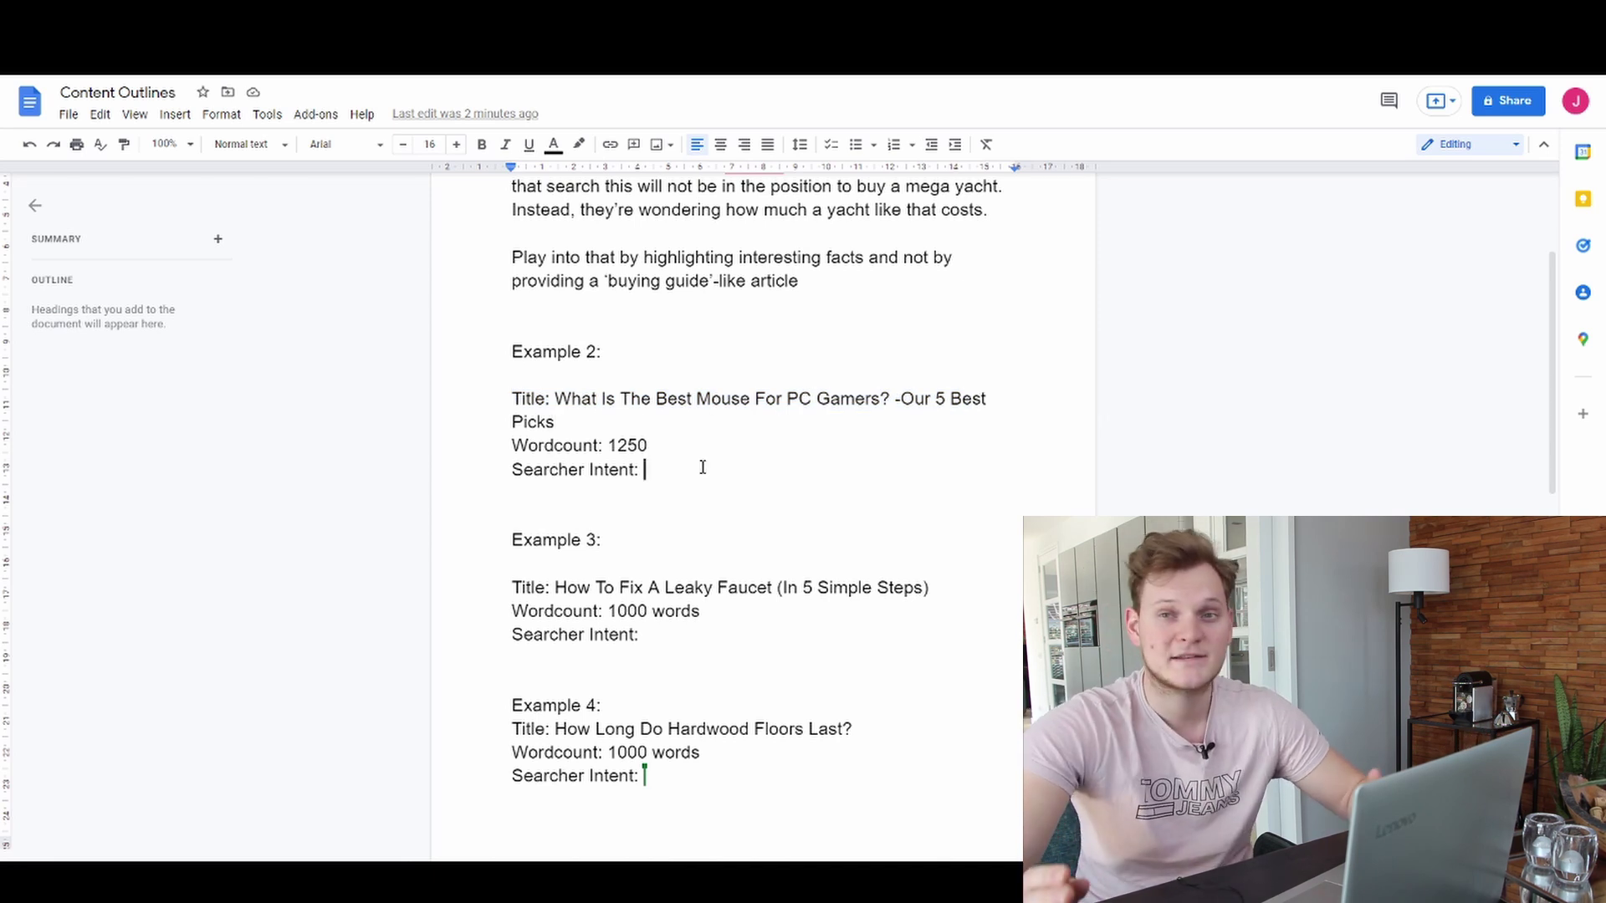
Paste Example 2's prepared searcher intent and highlight the point that a mouse is more practical
type("The person searching this is probably looking for a new mouse, as this is more practical and less ‘interesting’ than how much a mega yacht costs.  Its clear that the mouse will be primarily used for game purposes. A mouse is also something that anyone can afford, so this article should be written as a buying guide-like article.  Give 5 options, list the specs and pros and cons.")
scroll(703, 466, "down", 1)
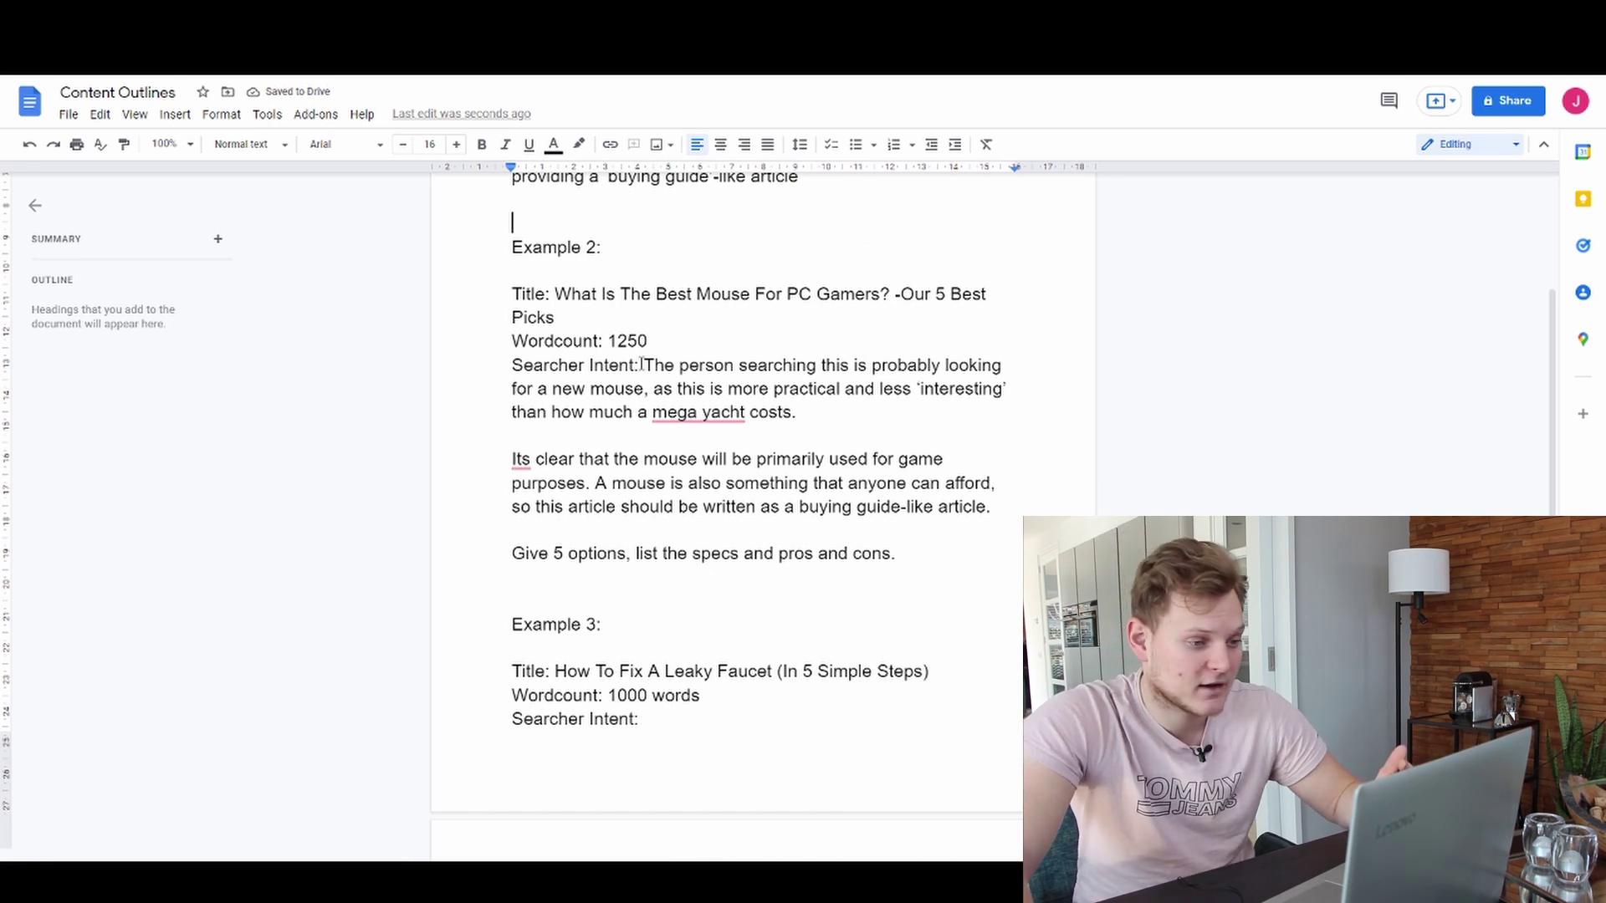
left_click_drag(644, 366, 824, 413)
left_click(824, 413)
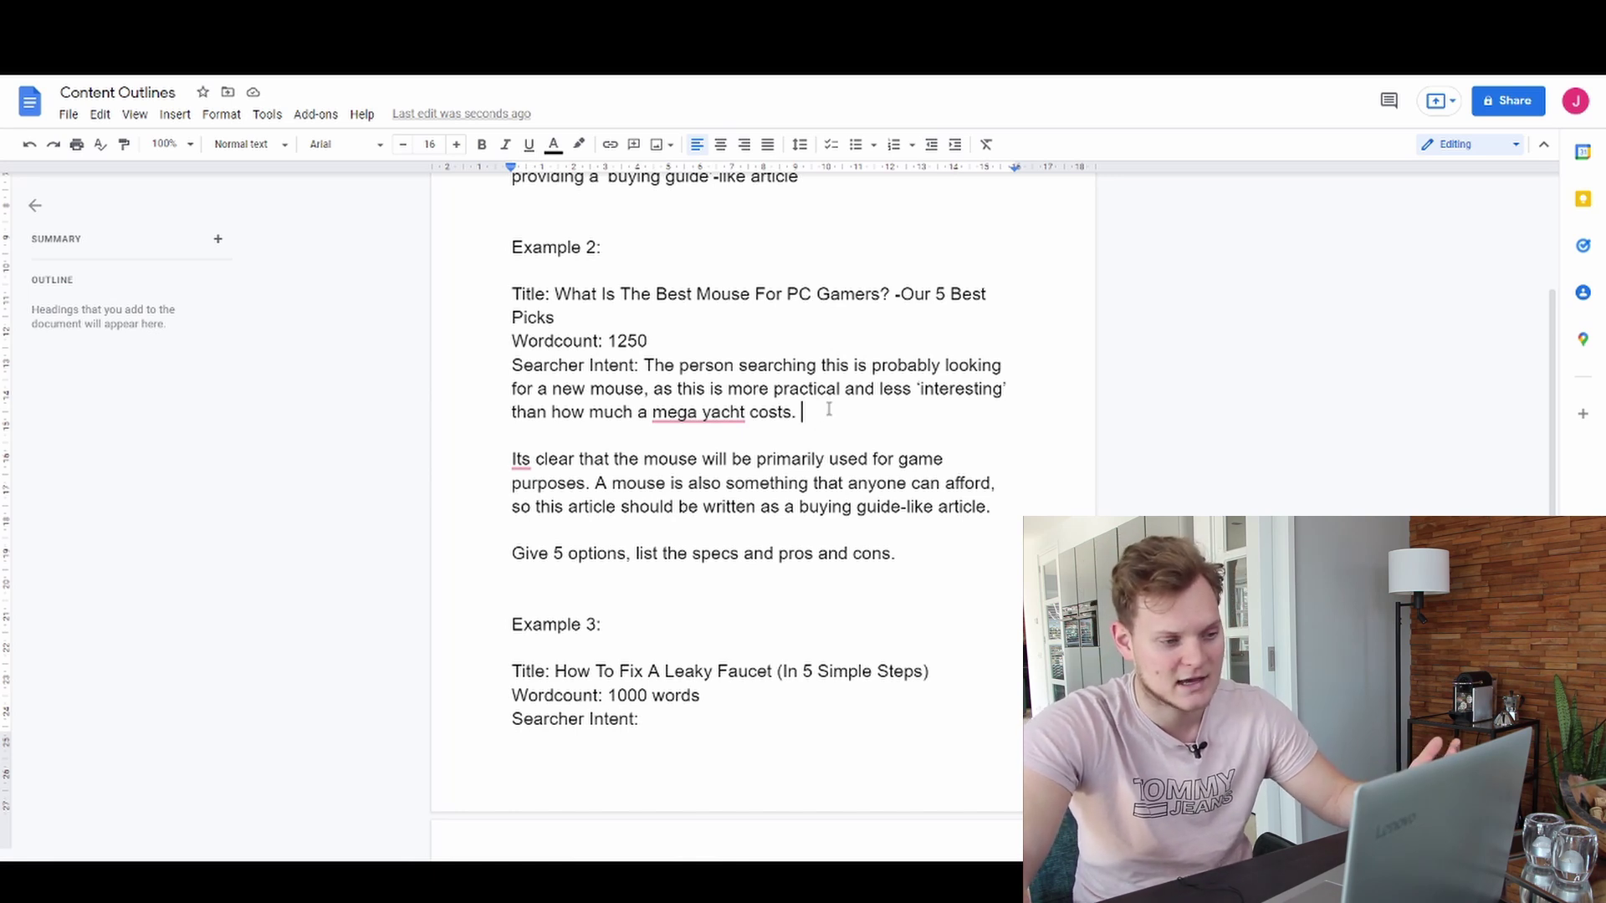
left_click_drag(615, 392, 880, 389)
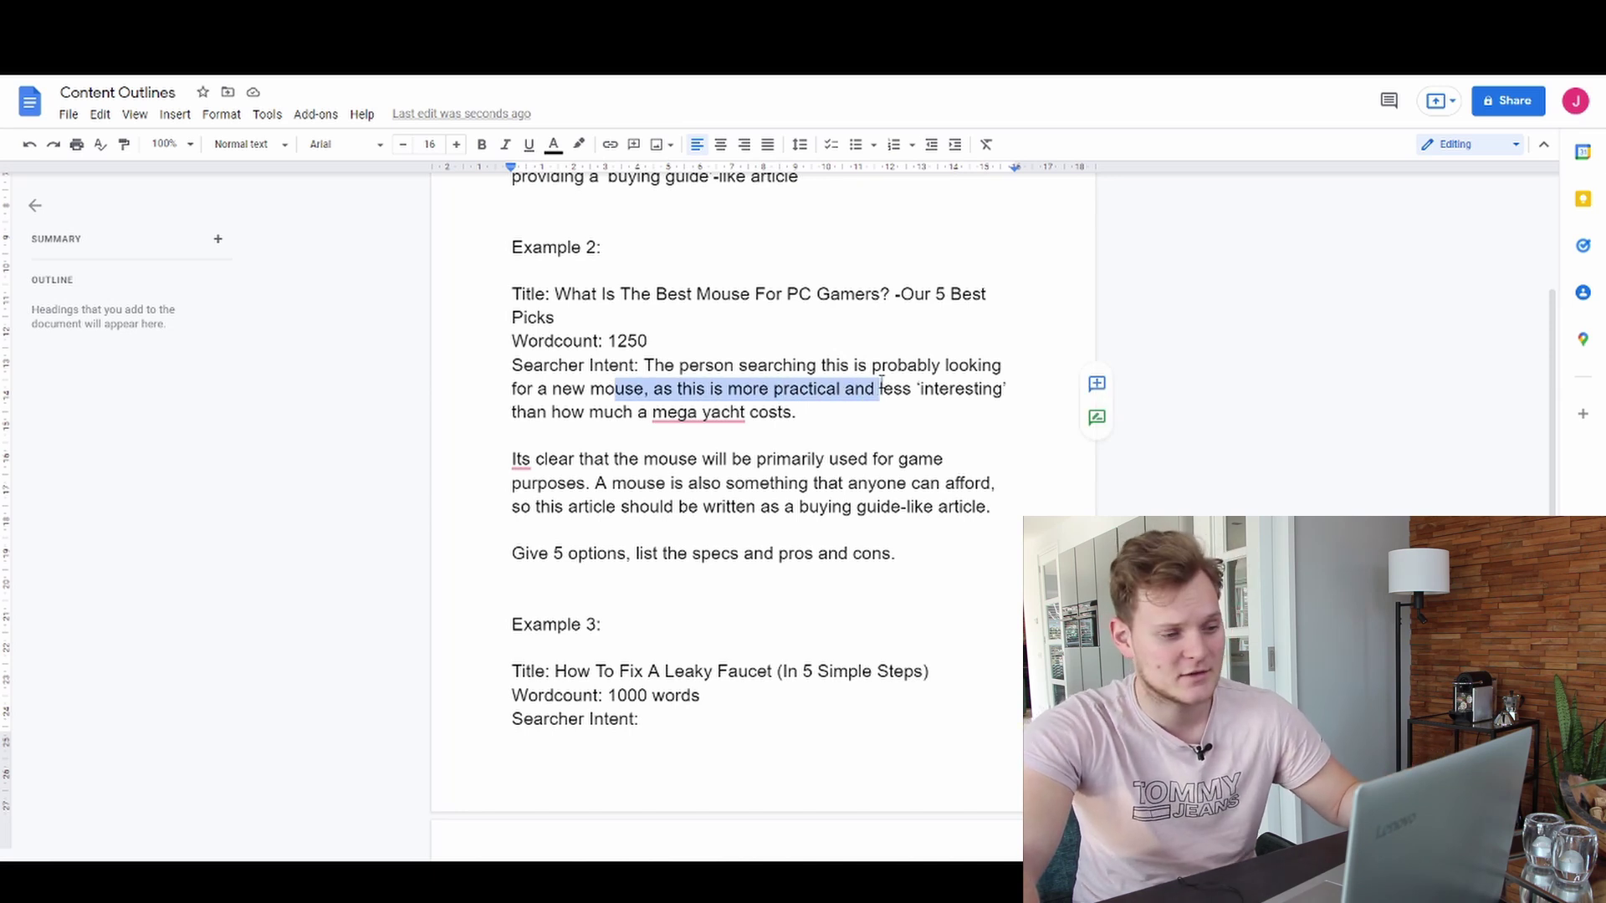
left_click(901, 391)
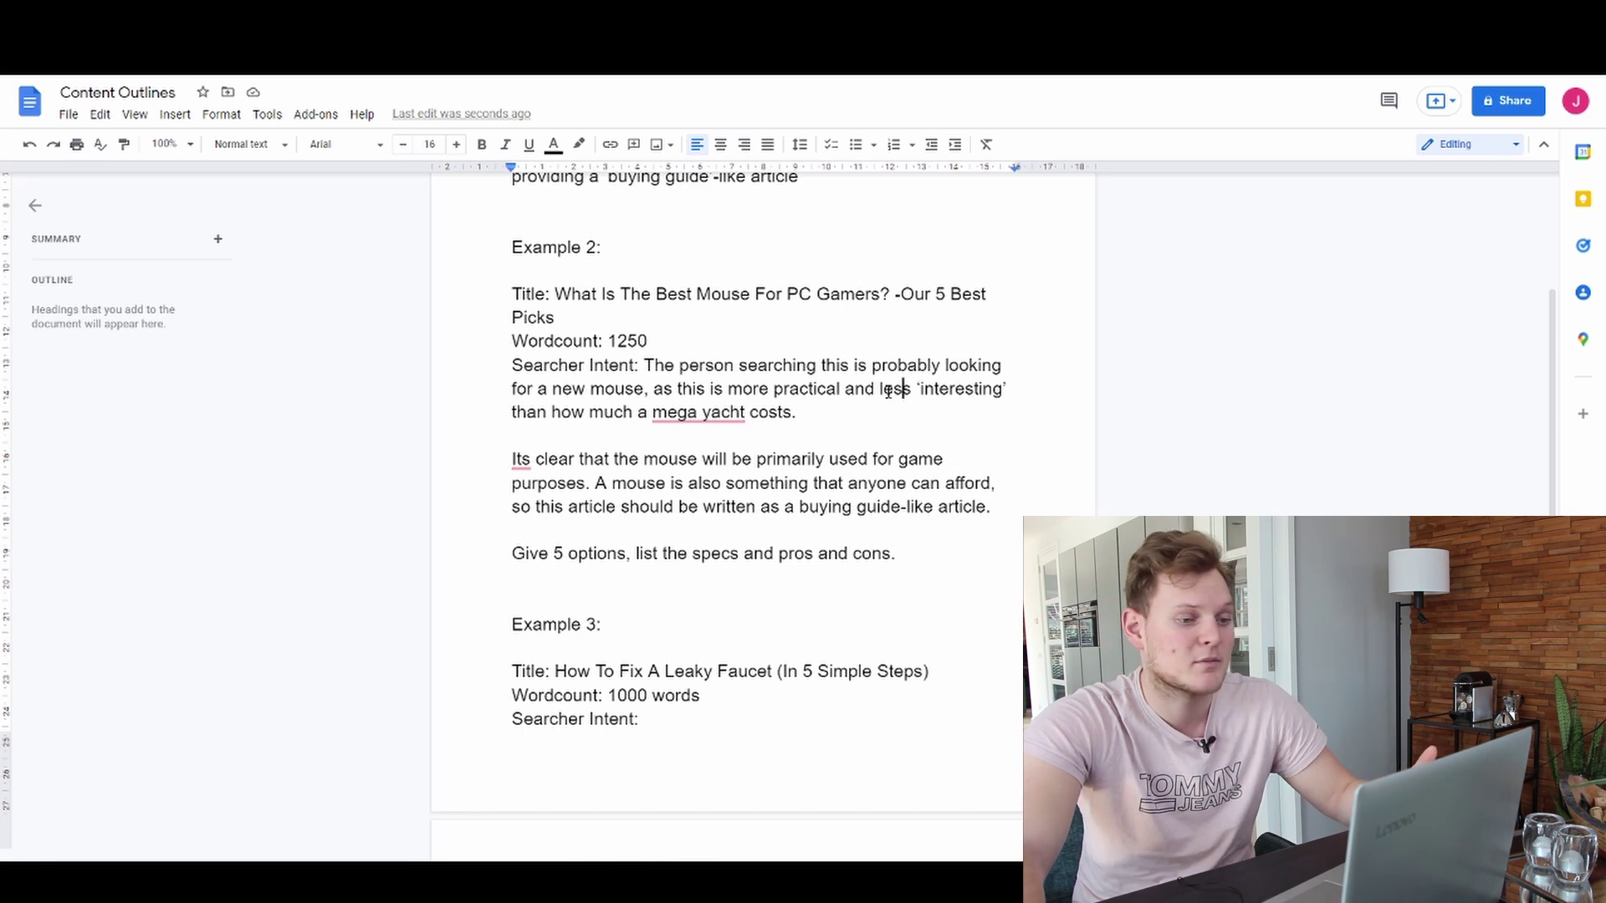
left_click_drag(893, 391, 883, 391)
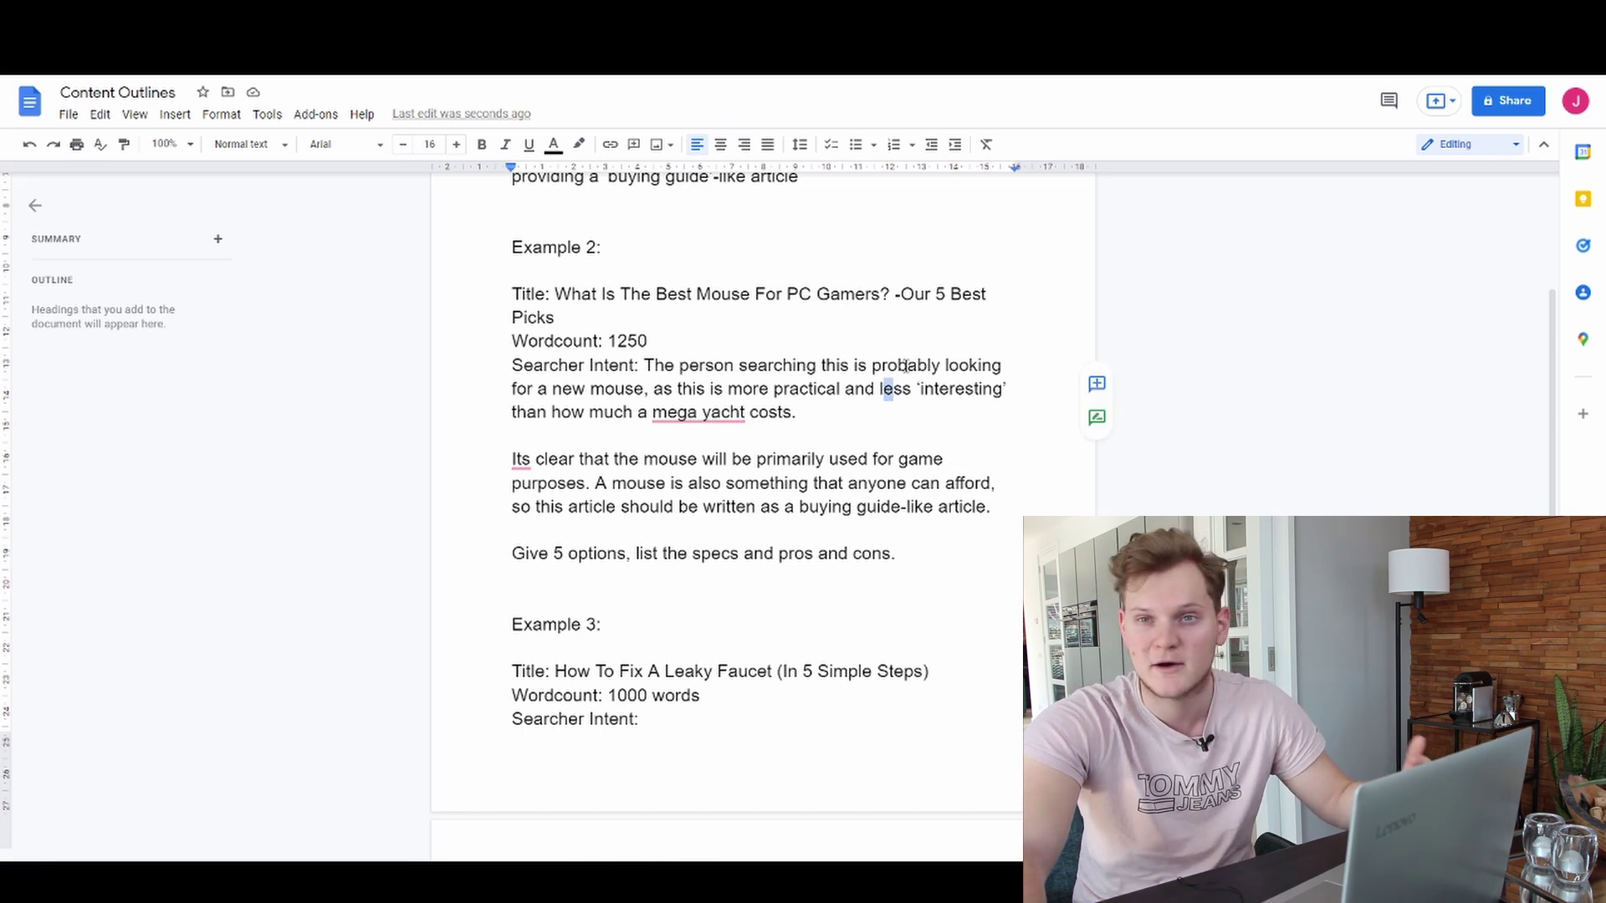
left_click(809, 389)
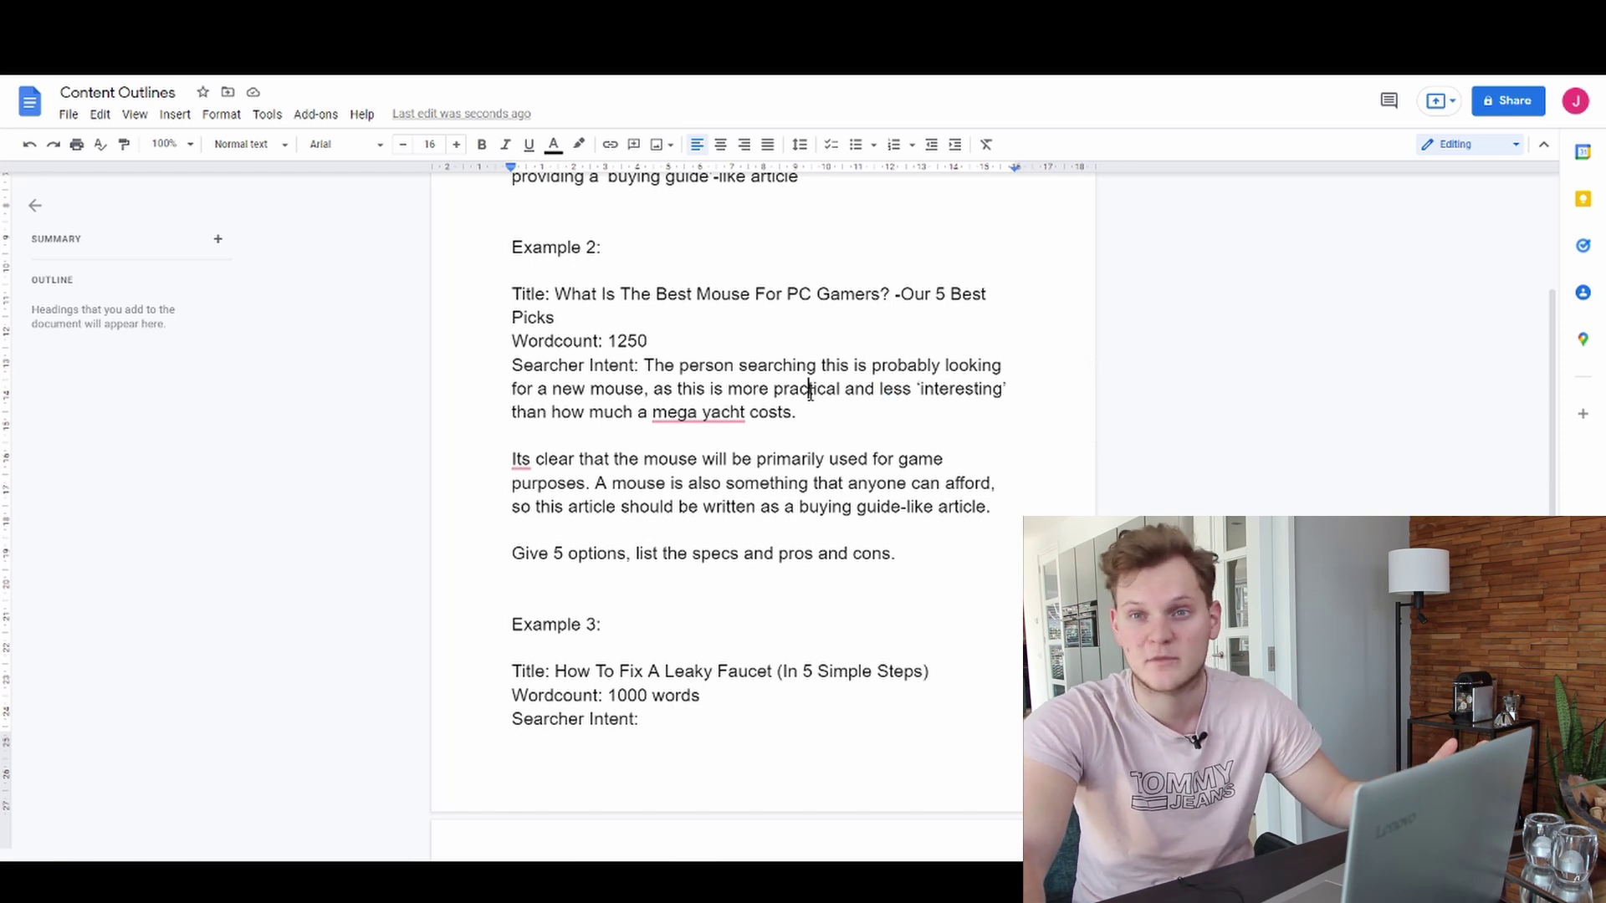
Highlight the gaming-use sentence, the 'Gamers' title word, and the point that anyone can afford a mouse
scroll(764, 485, "down", 2)
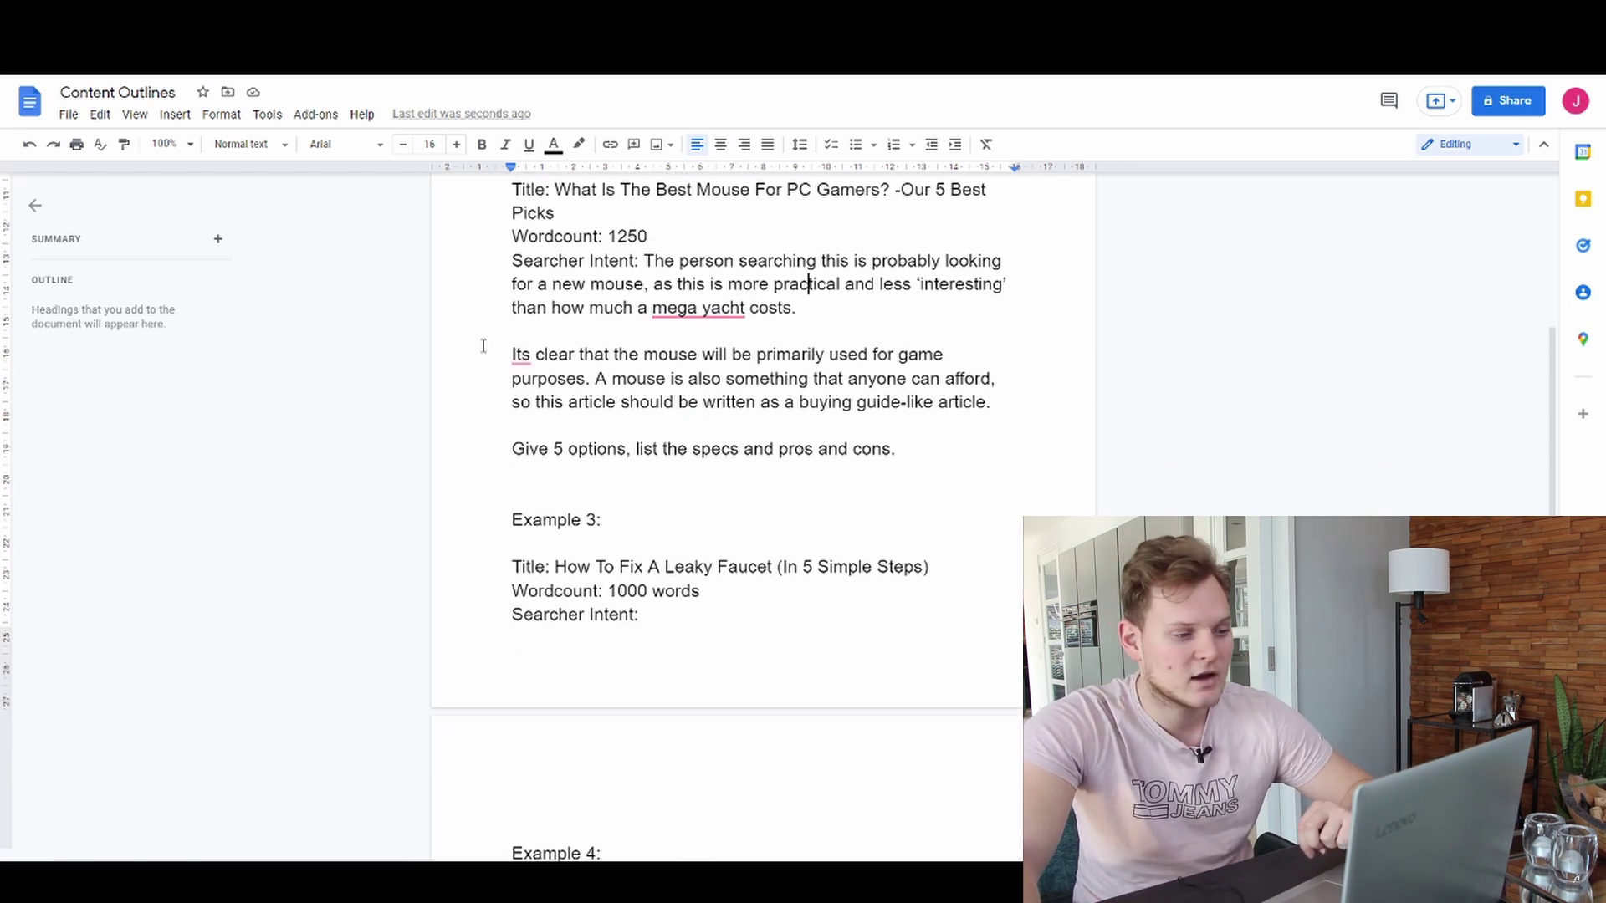
left_click_drag(507, 354, 611, 381)
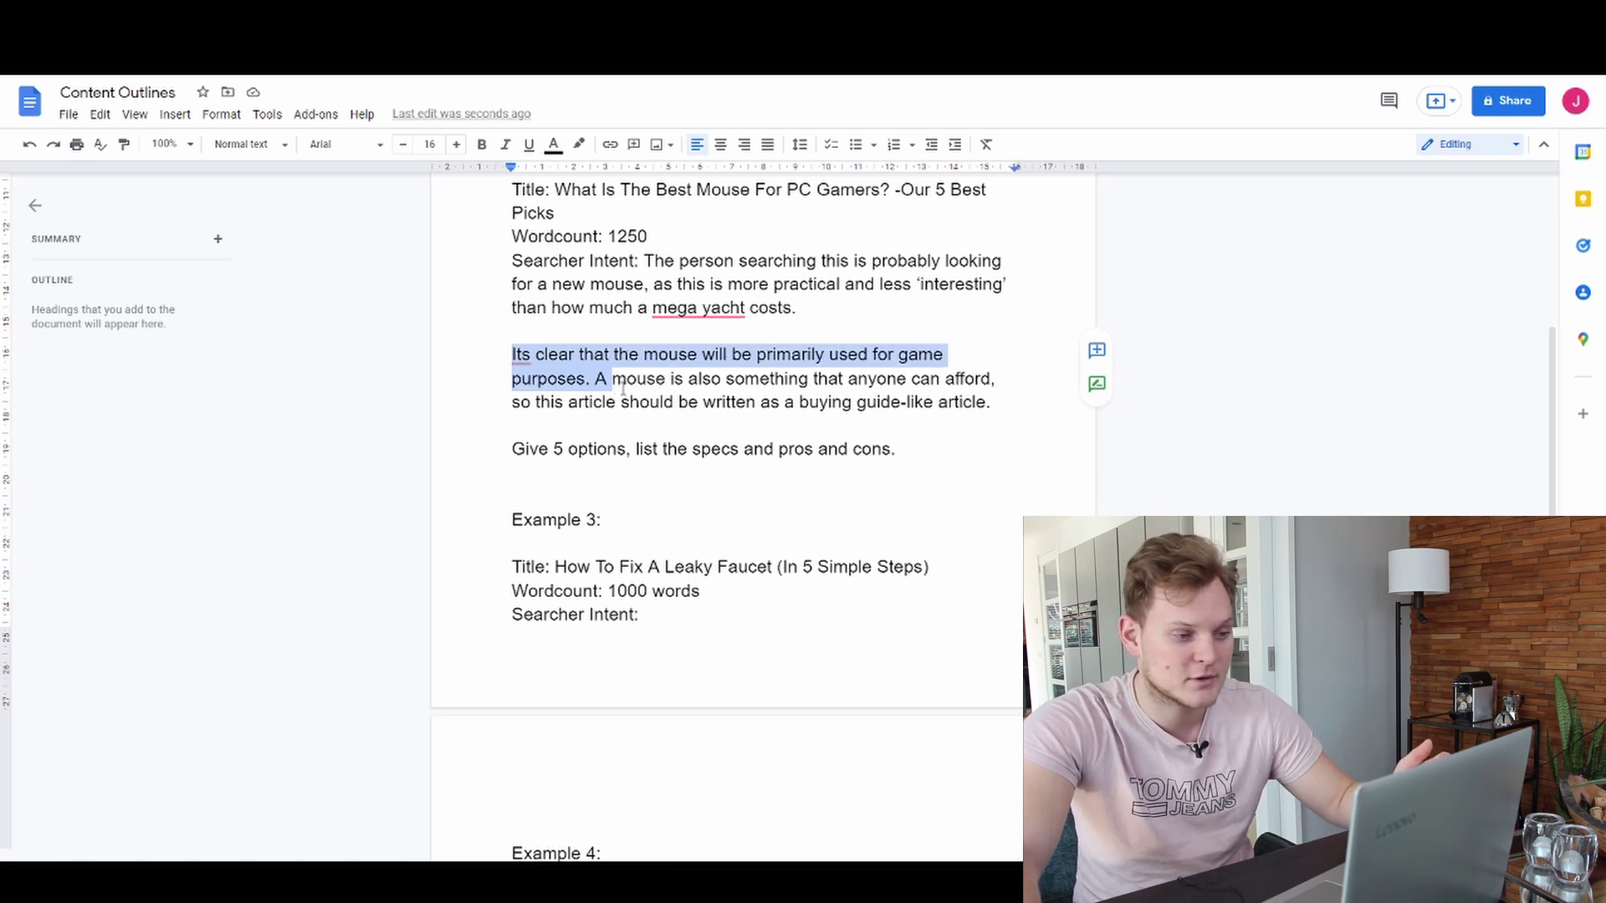
scroll(797, 308, "up", 4)
left_click_drag(816, 399, 914, 399)
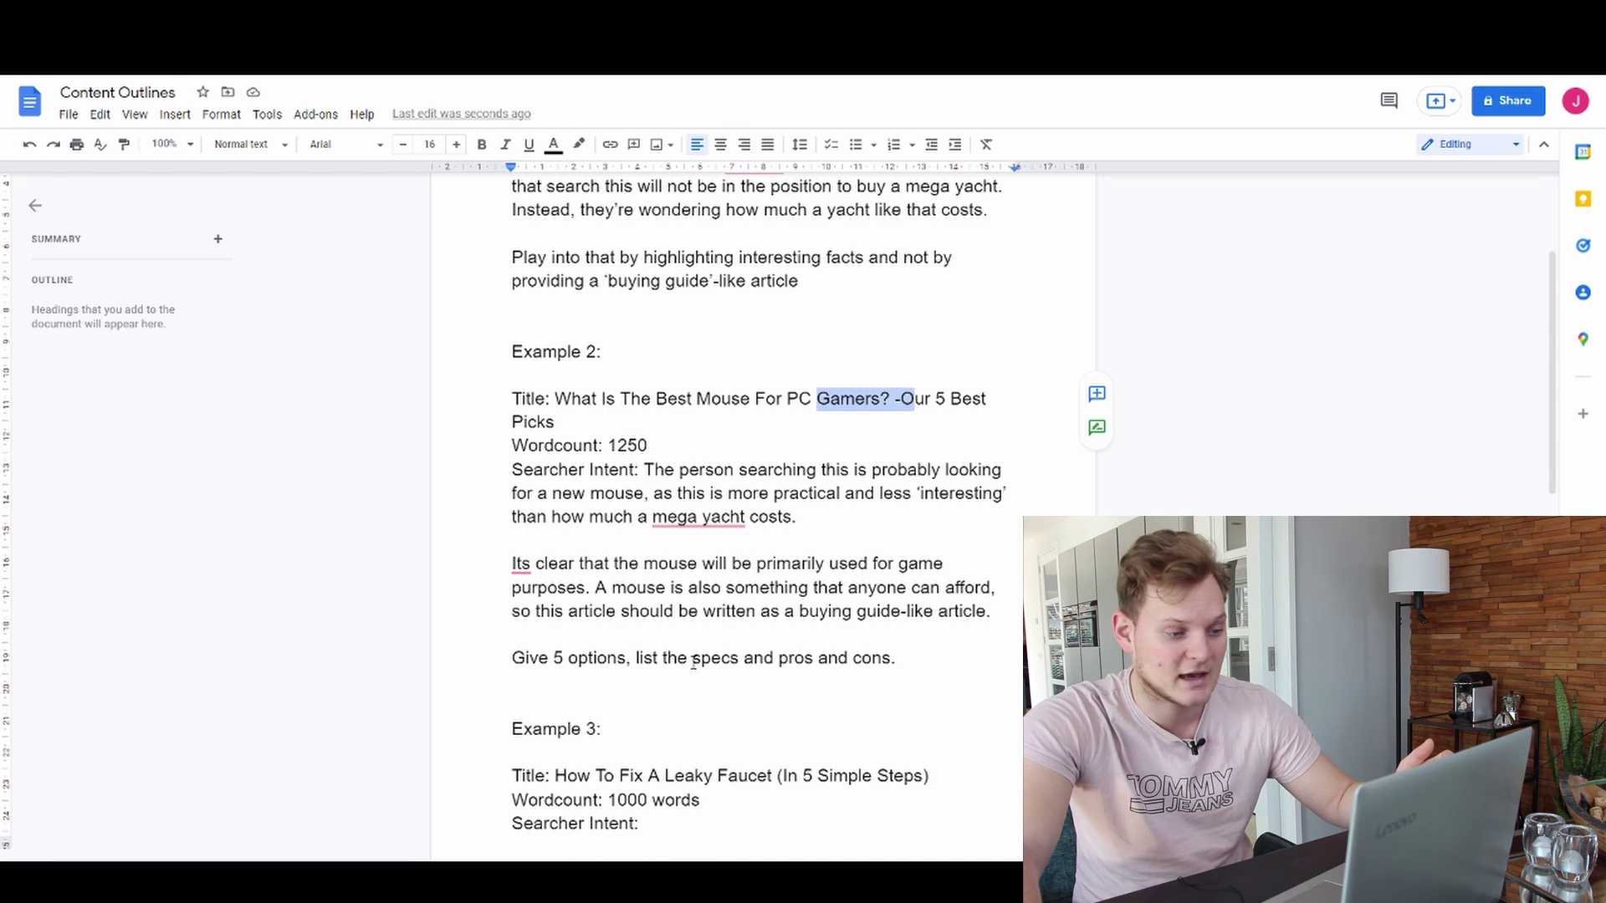
left_click(654, 611)
left_click_drag(647, 588, 984, 604)
key("ctrl+End")
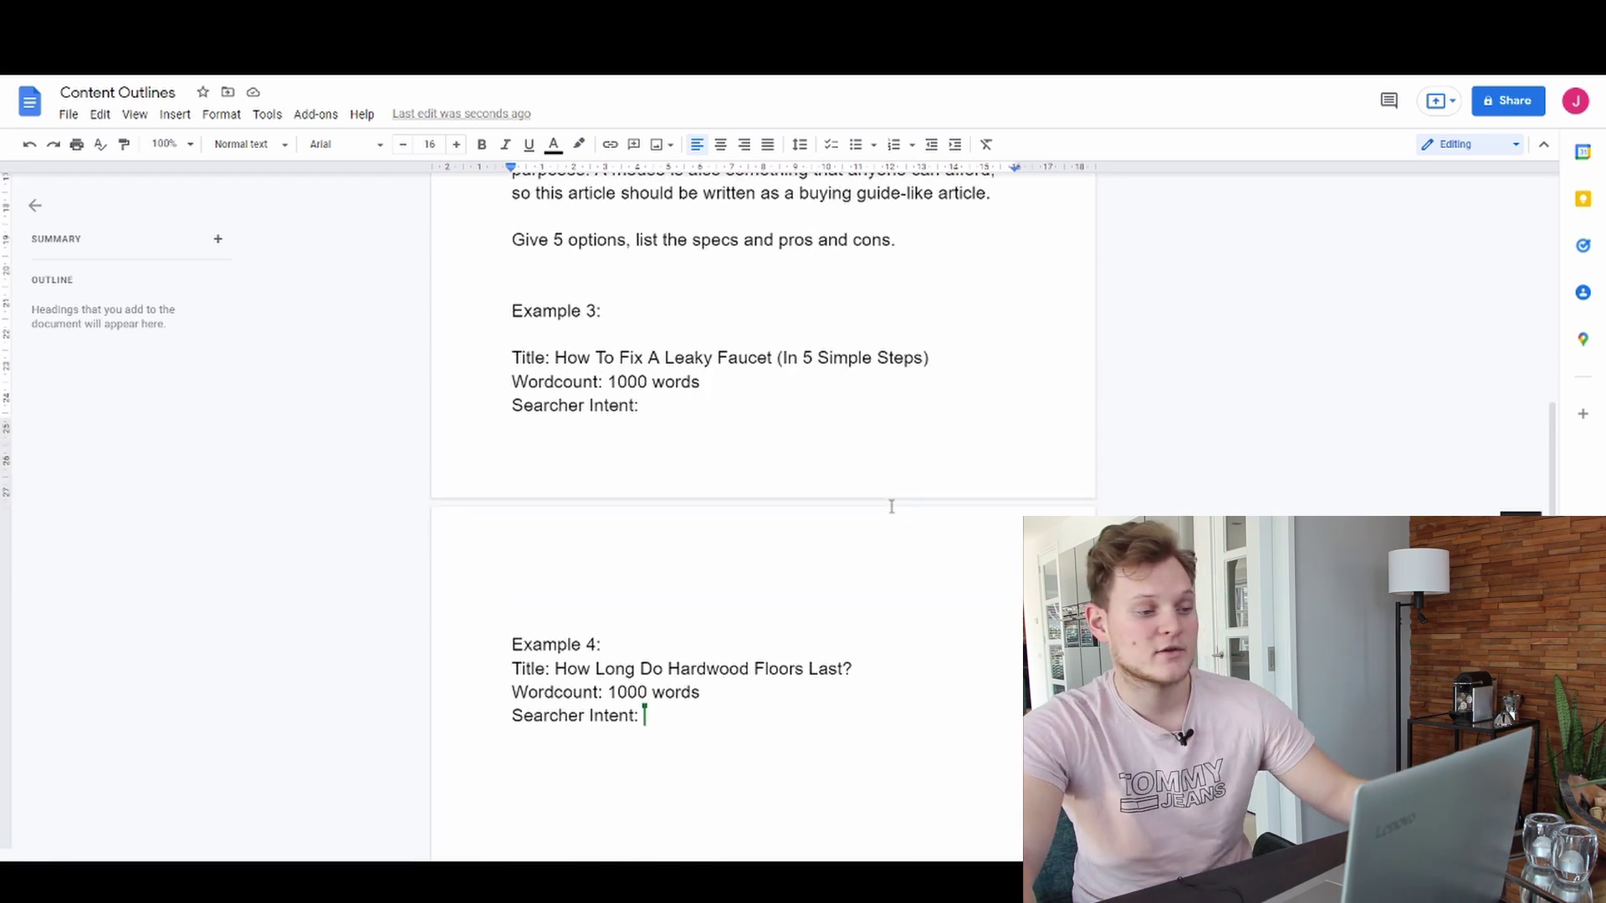
left_click_drag(600, 360, 905, 362)
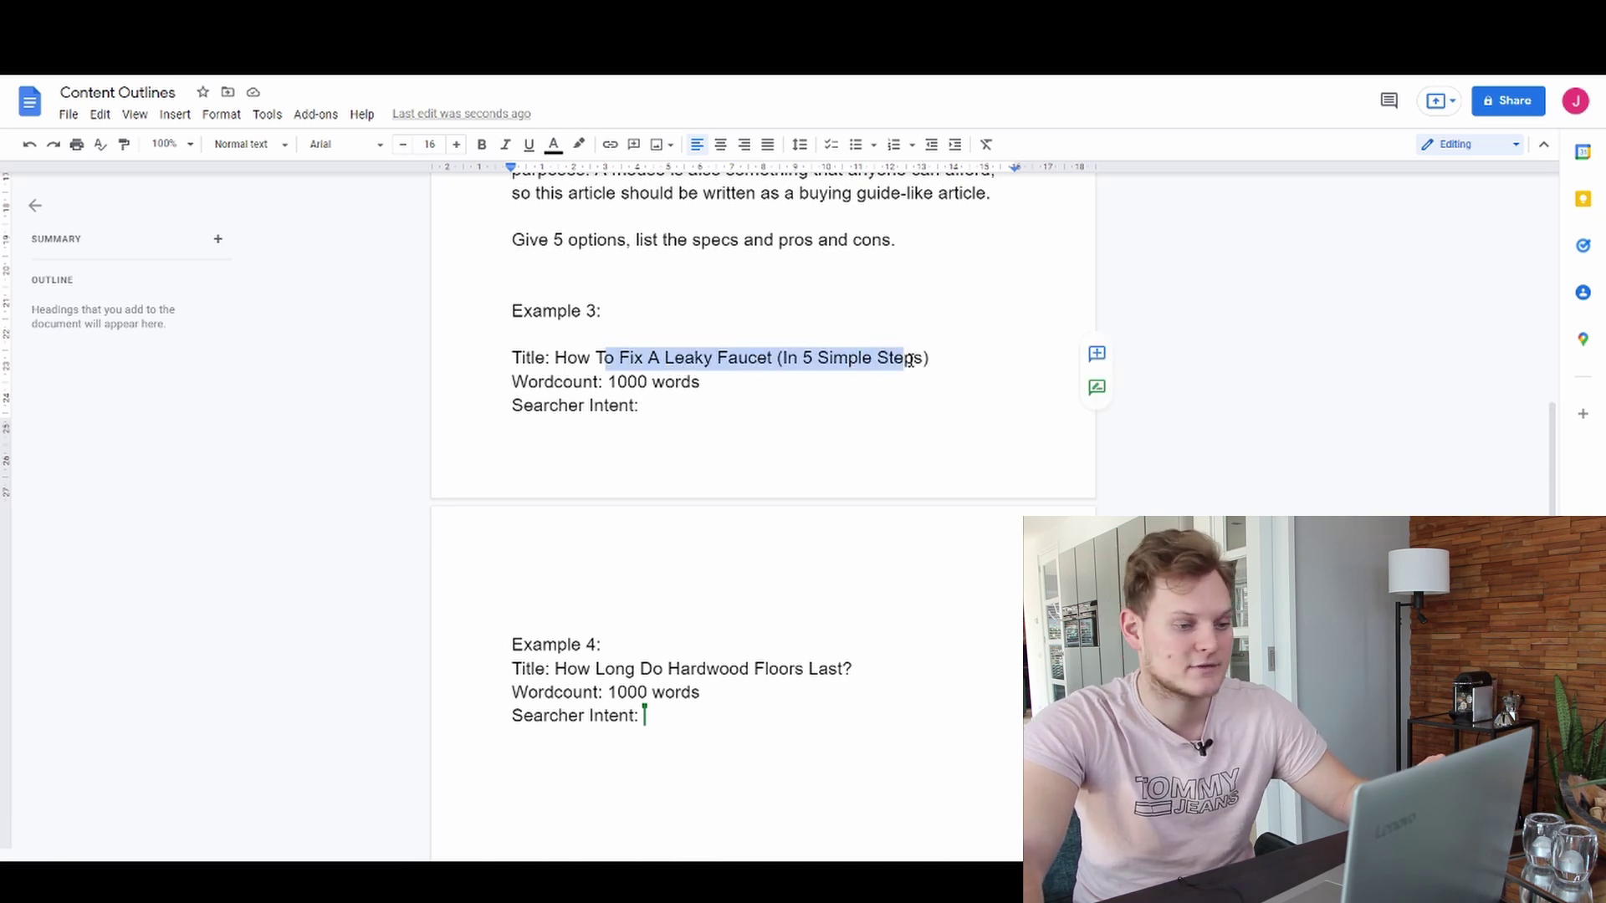
left_click_drag(679, 381, 615, 383)
left_click(608, 433)
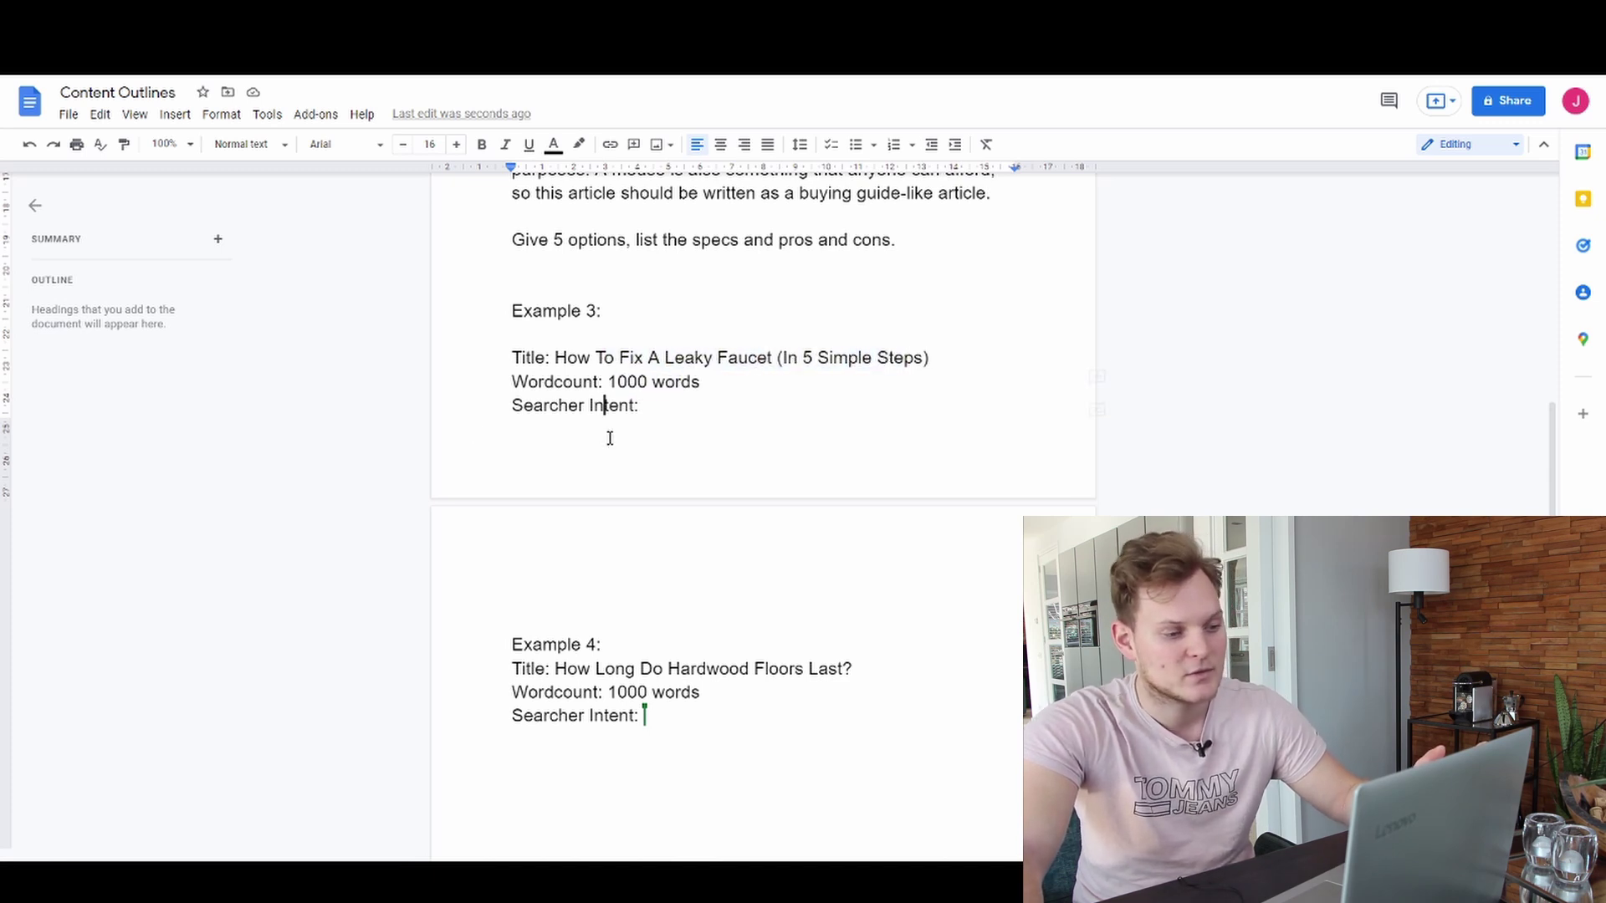
left_click(652, 416)
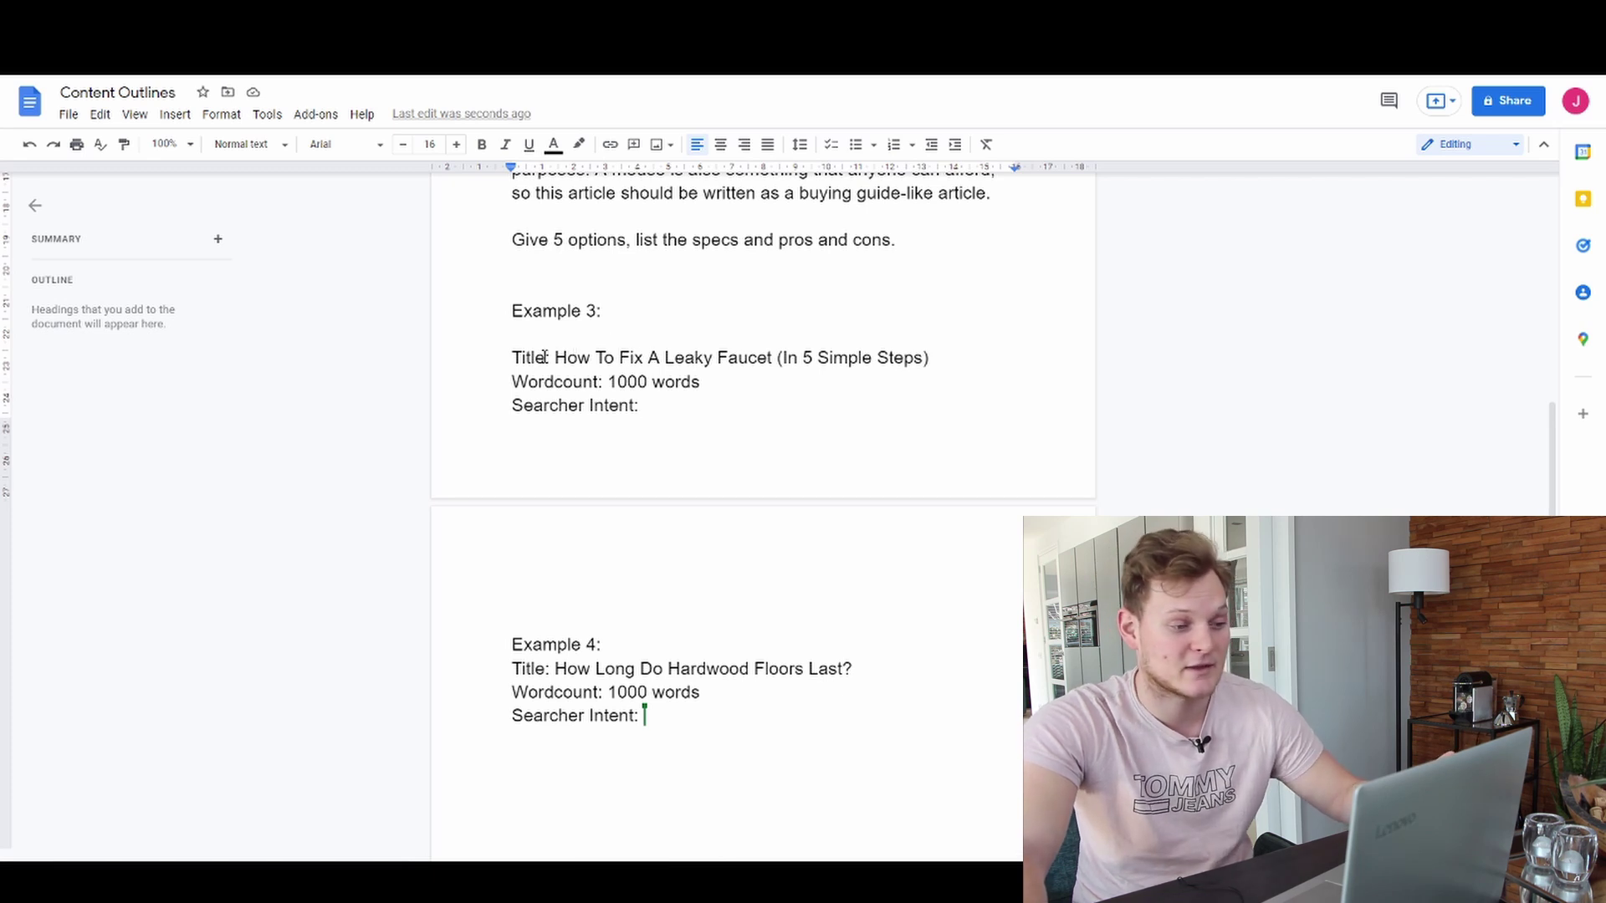
left_click_drag(551, 358, 930, 358)
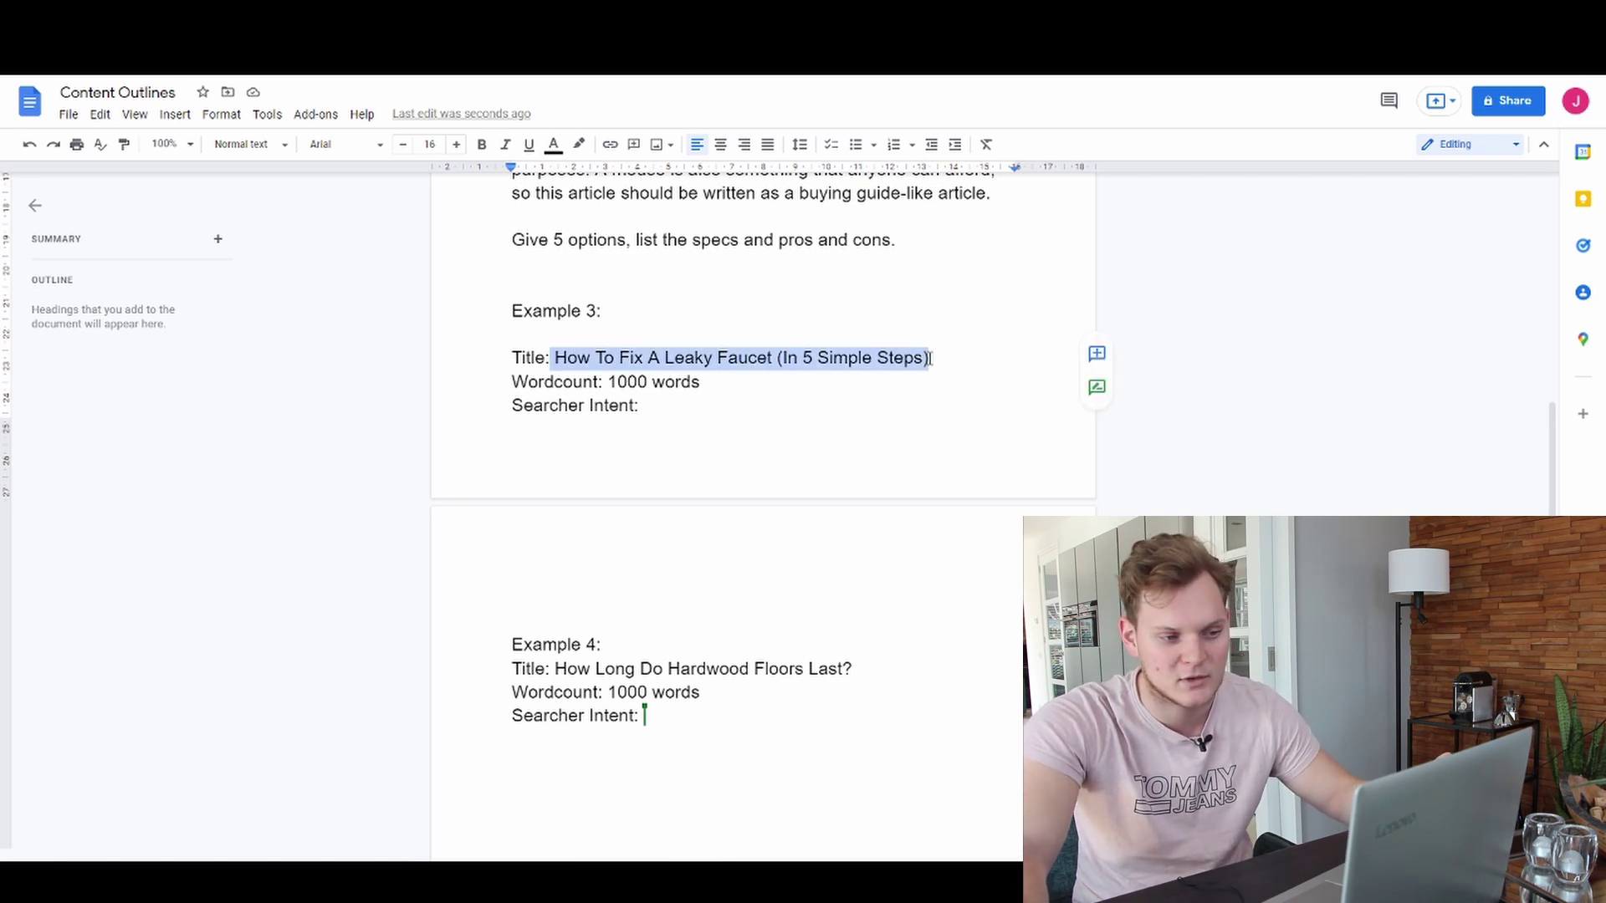
left_click(795, 412)
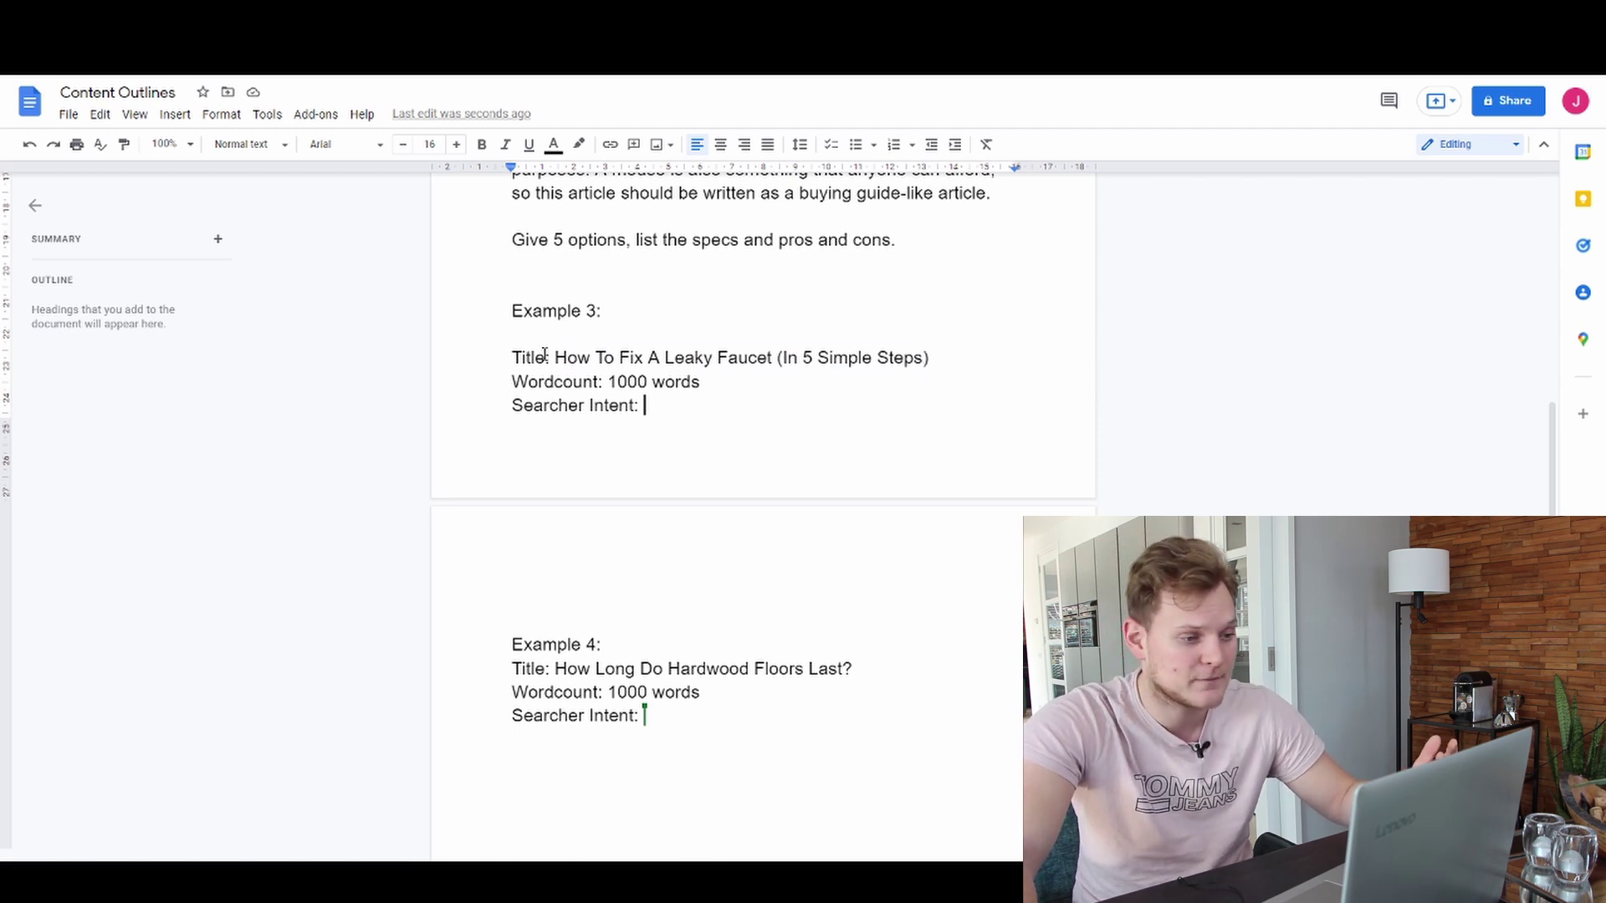
left_click_drag(554, 358, 766, 358)
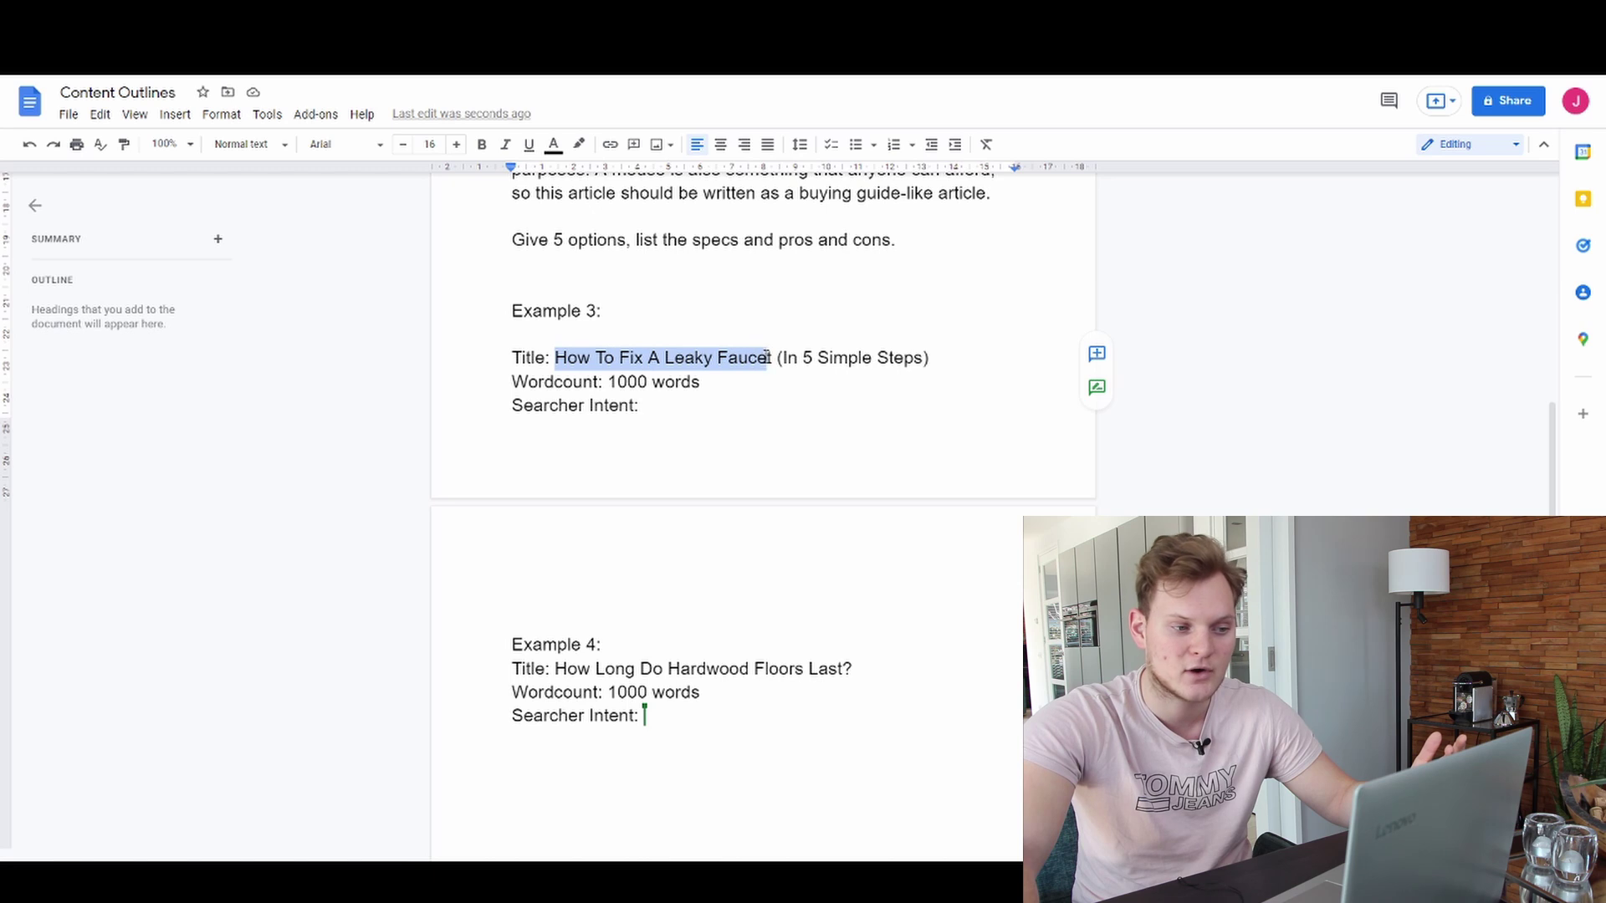
left_click_drag(921, 358, 784, 358)
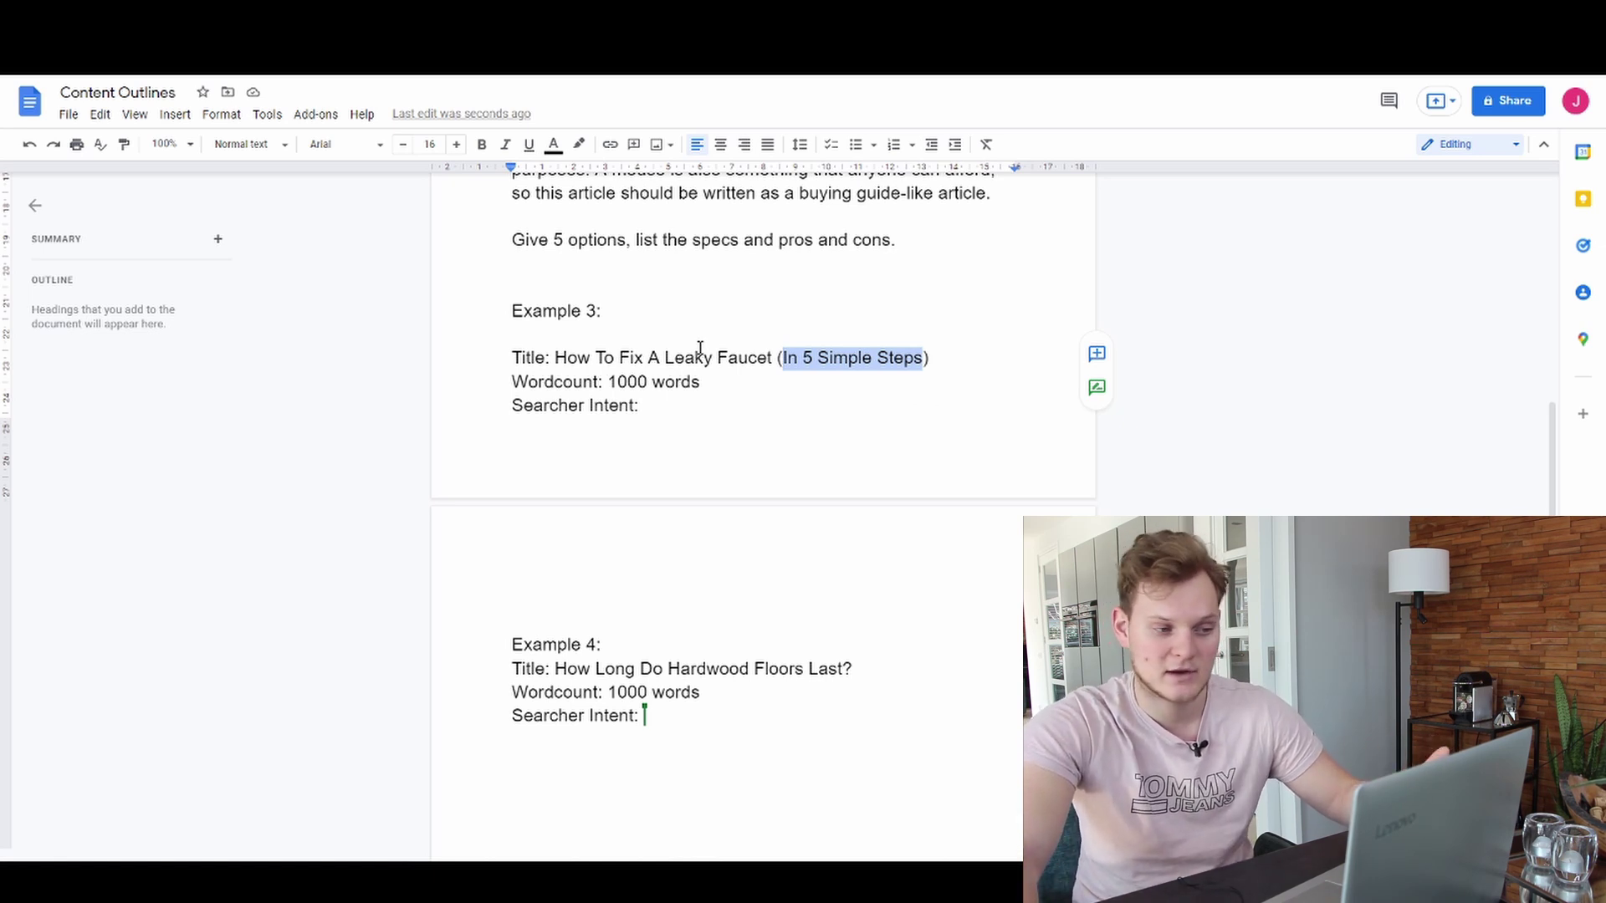
left_click(741, 347)
left_click(746, 310)
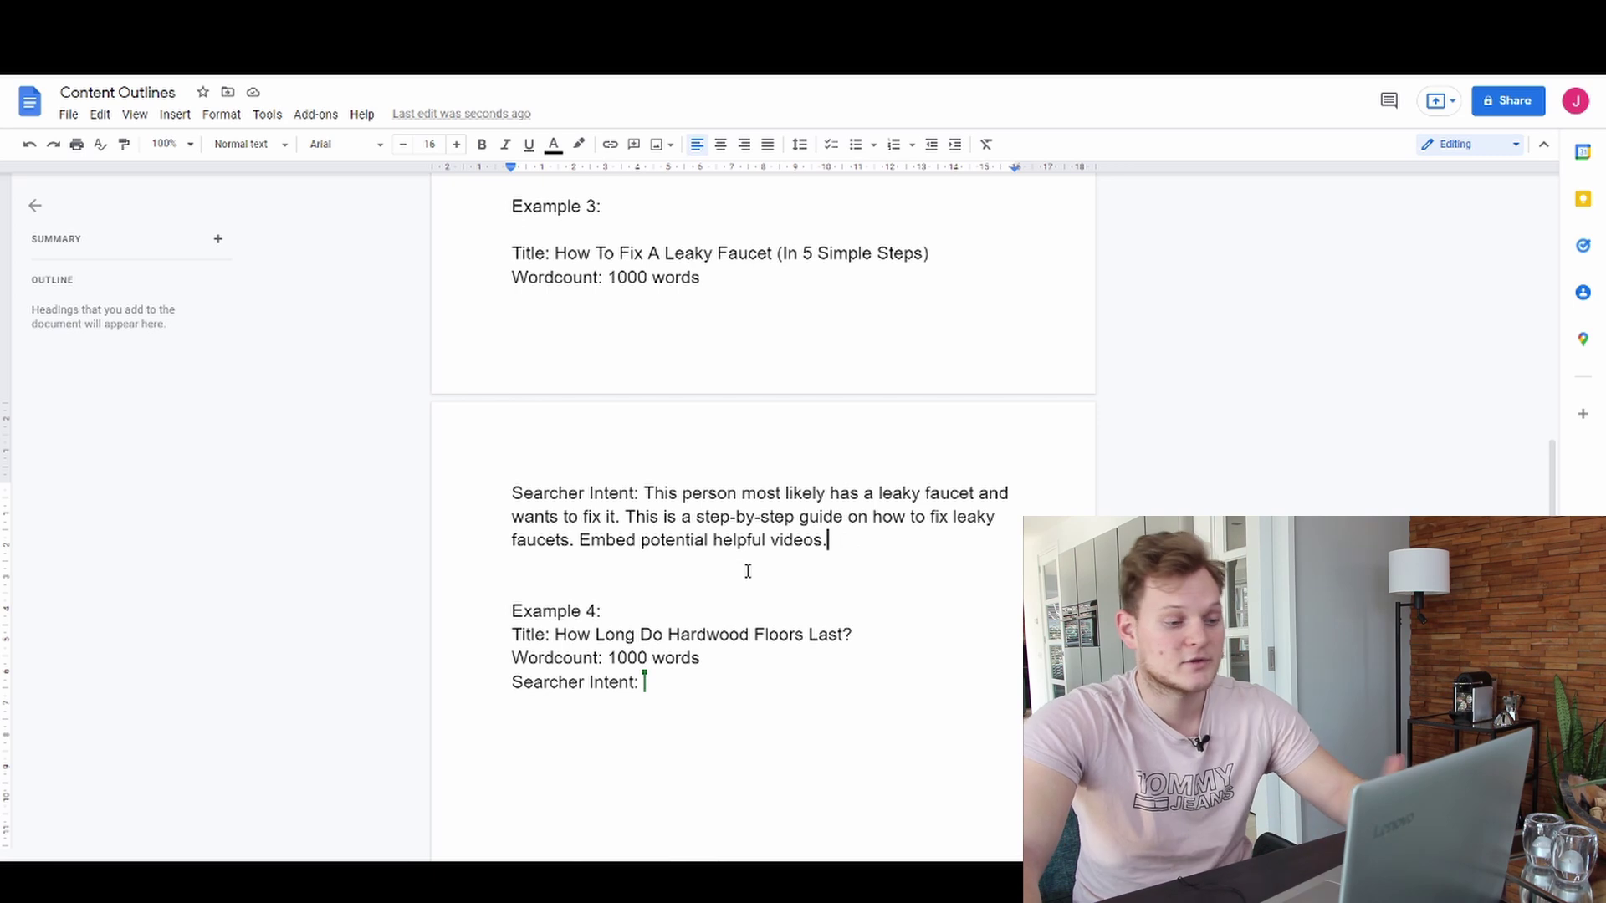
End Example 3's searcher intent after the videos note with 'Add helpful pictures where they apply.'
left_click_drag(709, 552, 846, 552)
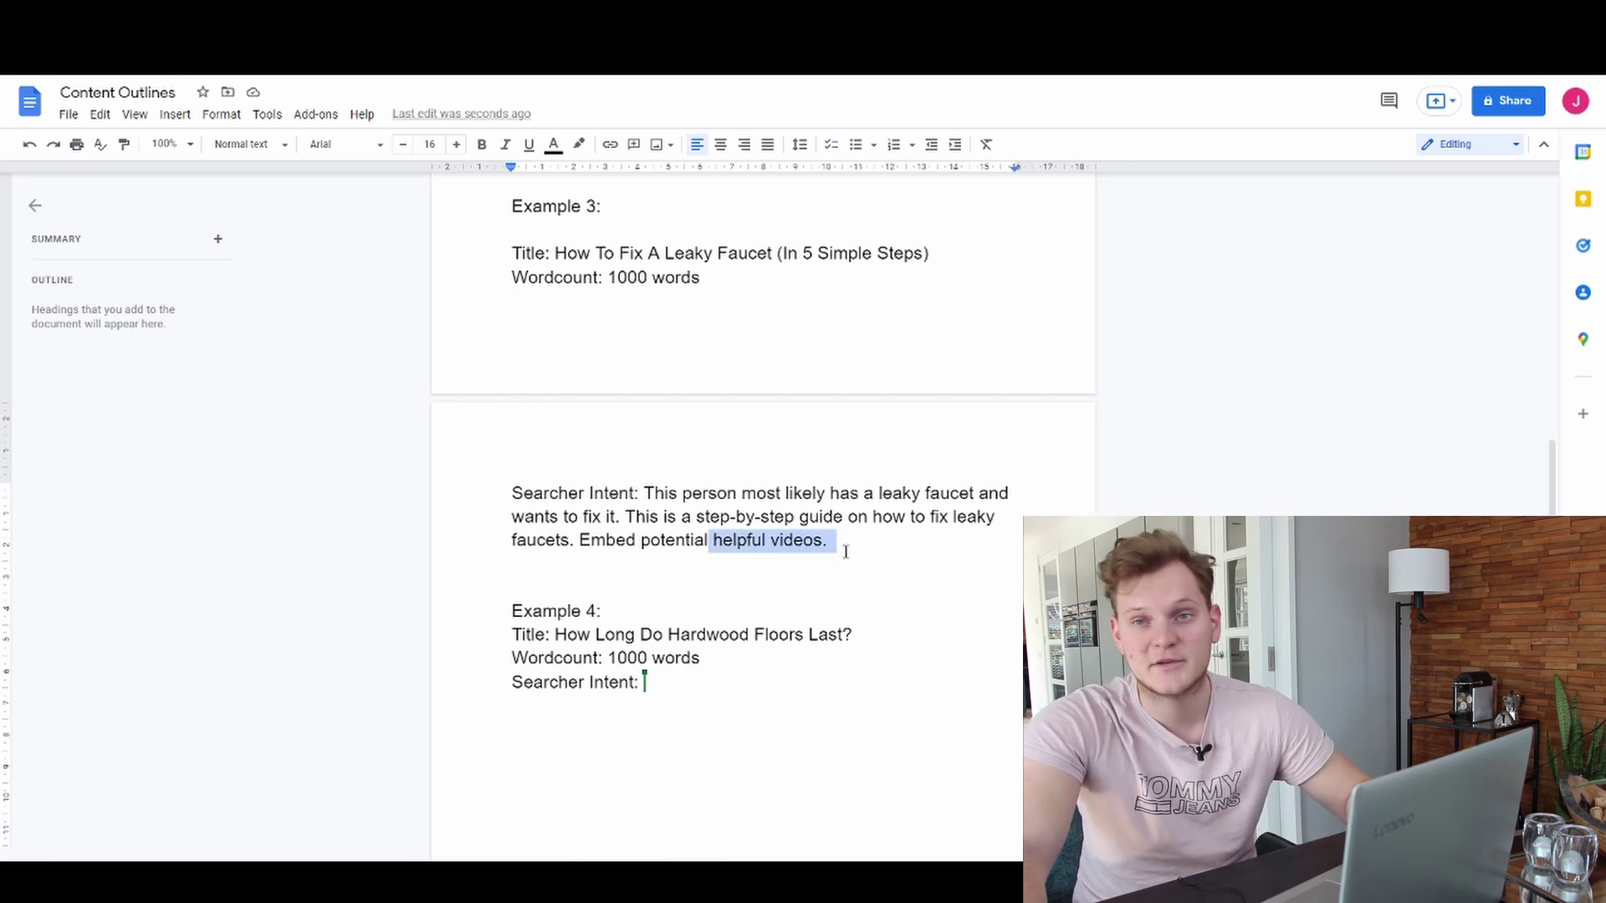
left_click(853, 535)
key("shift+Left")
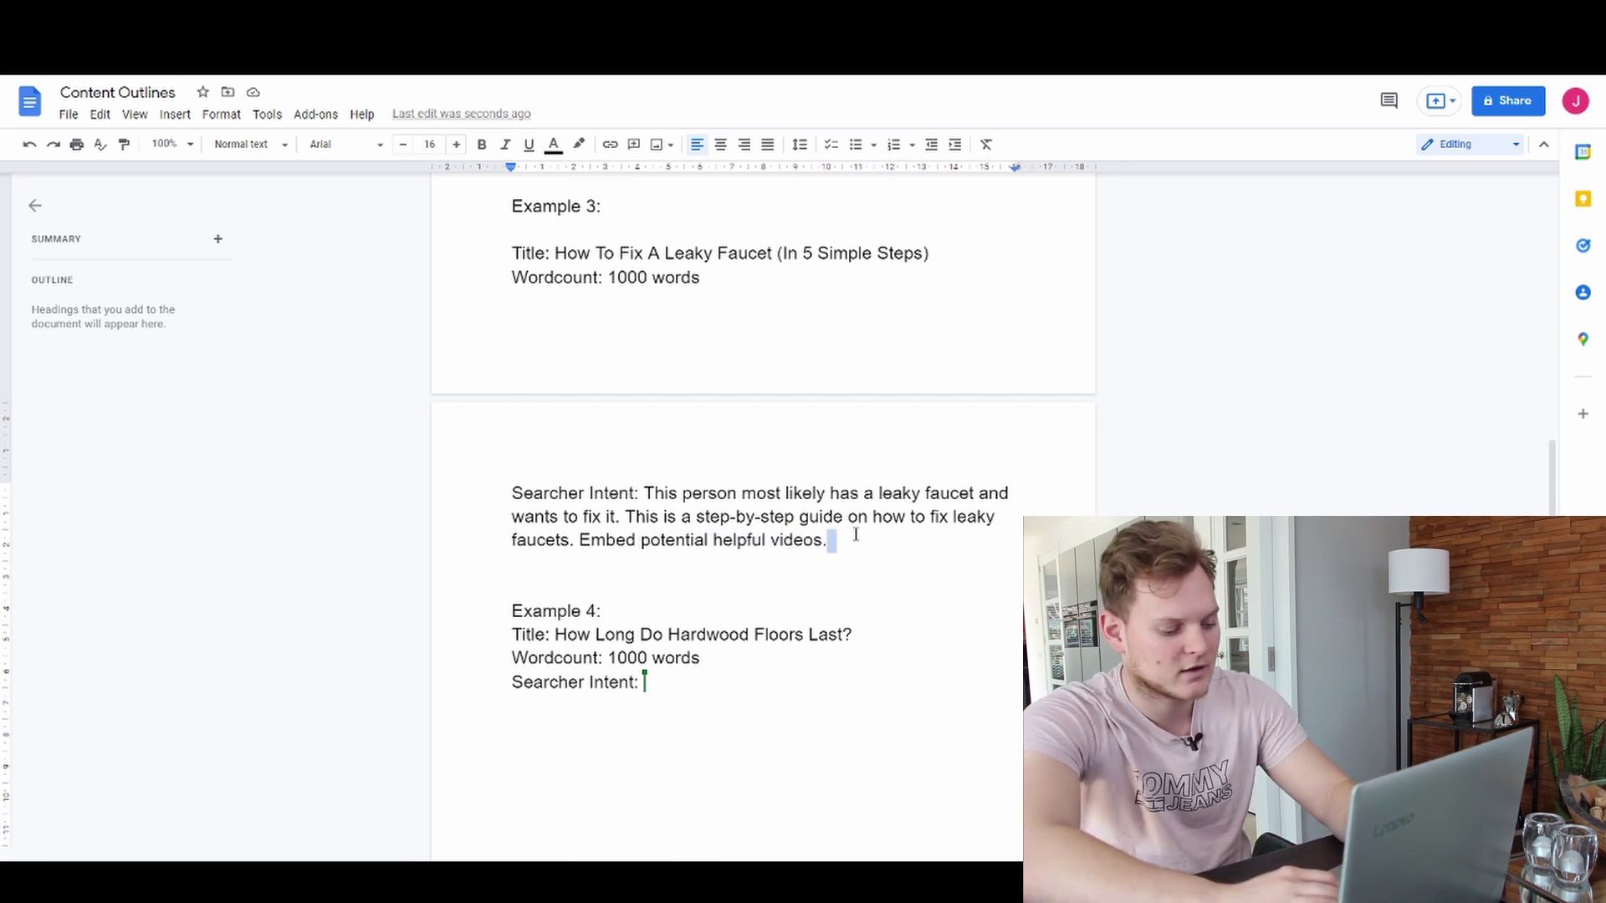
type("Add helpful p")
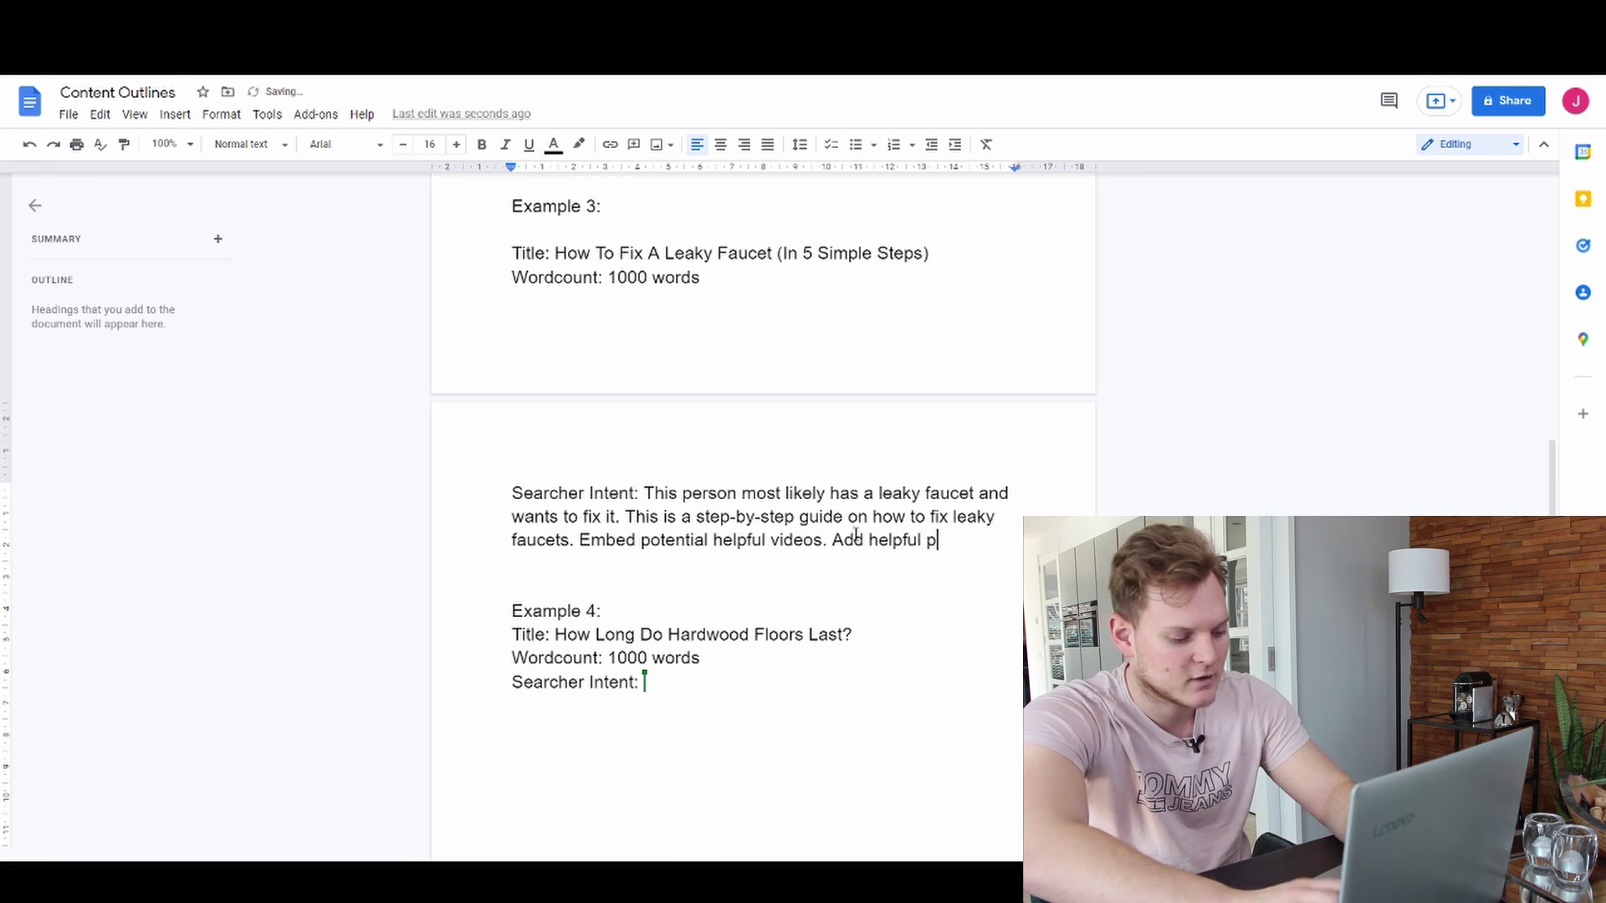
type("ictures where they")
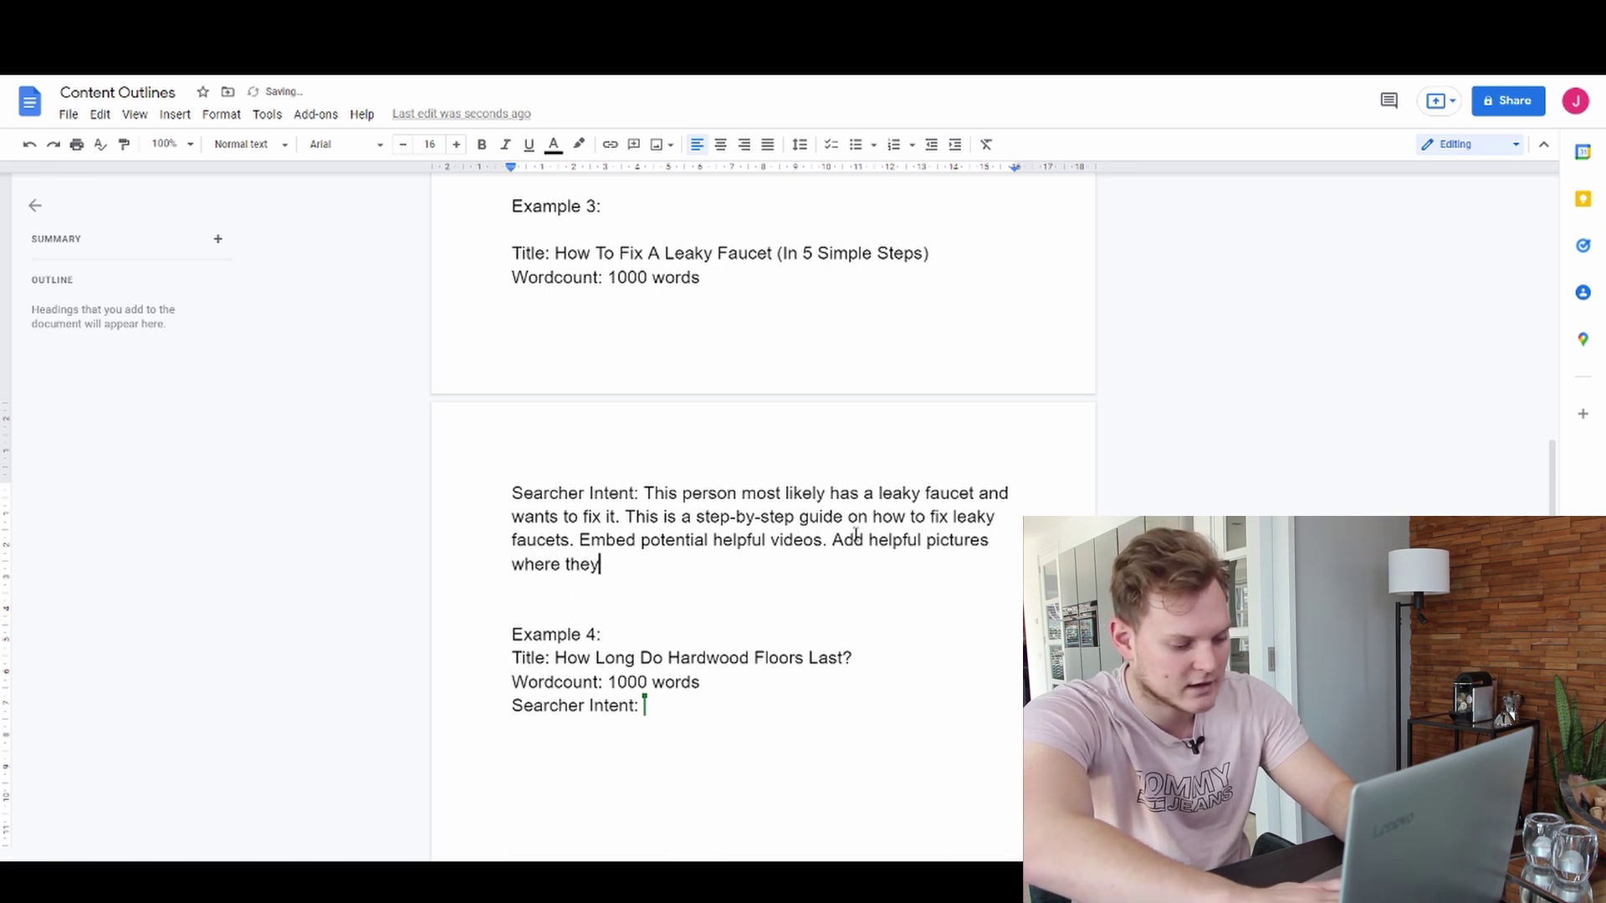
type(" apply.")
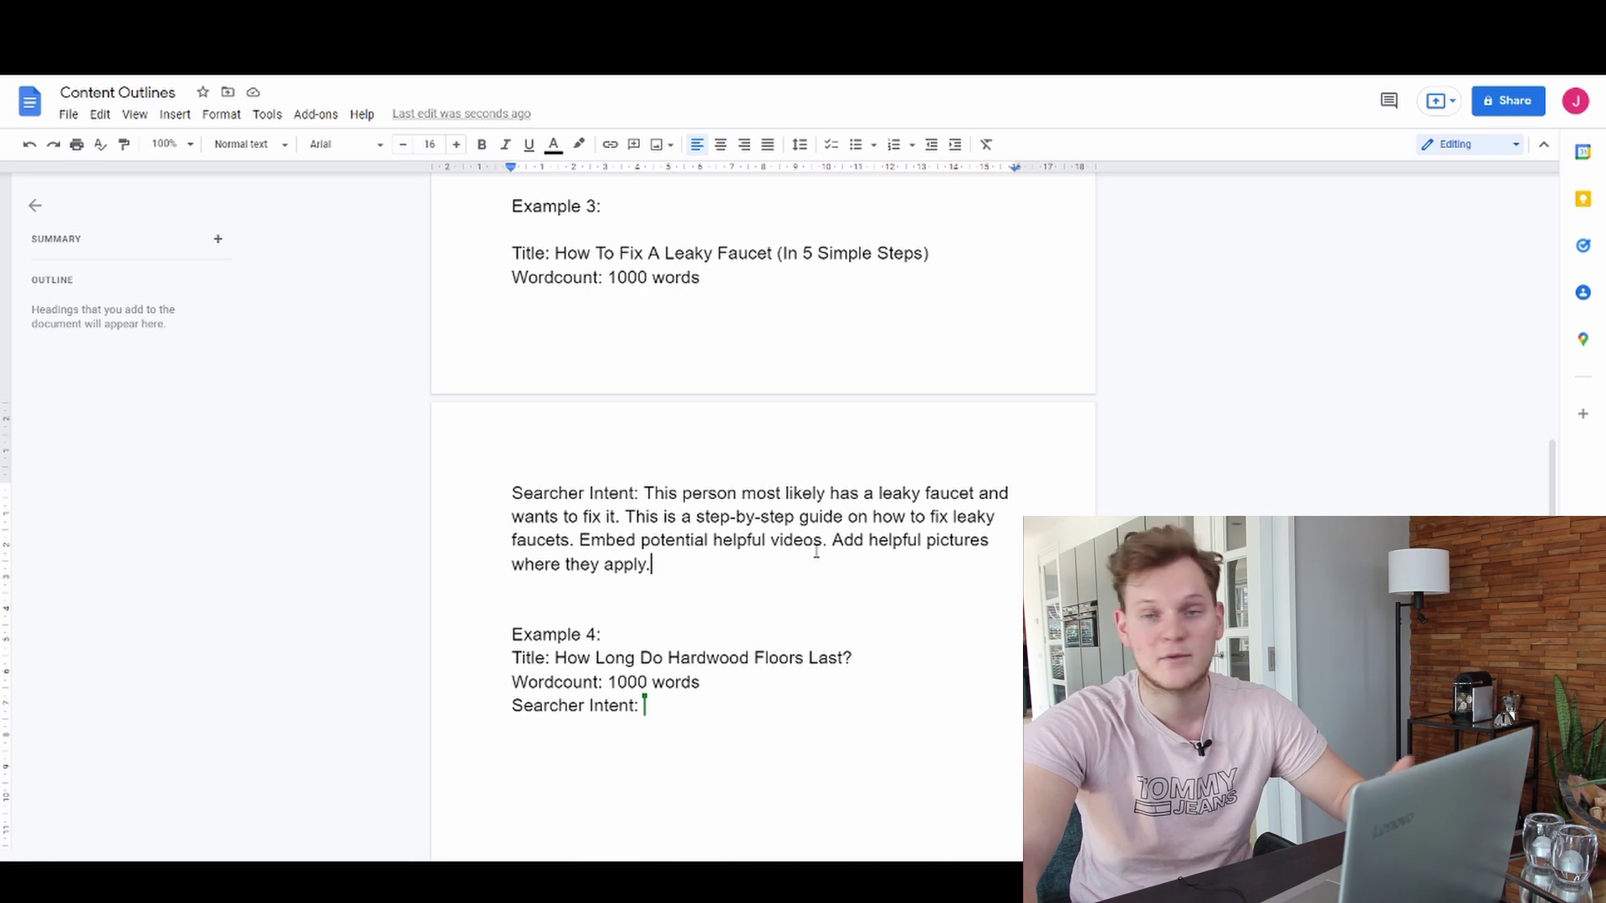
Place the cursor after Example 4's 'Searcher Intent:' to add the hardwood-floor lifespan intent
scroll(807, 559, "down", 3)
left_click(602, 405)
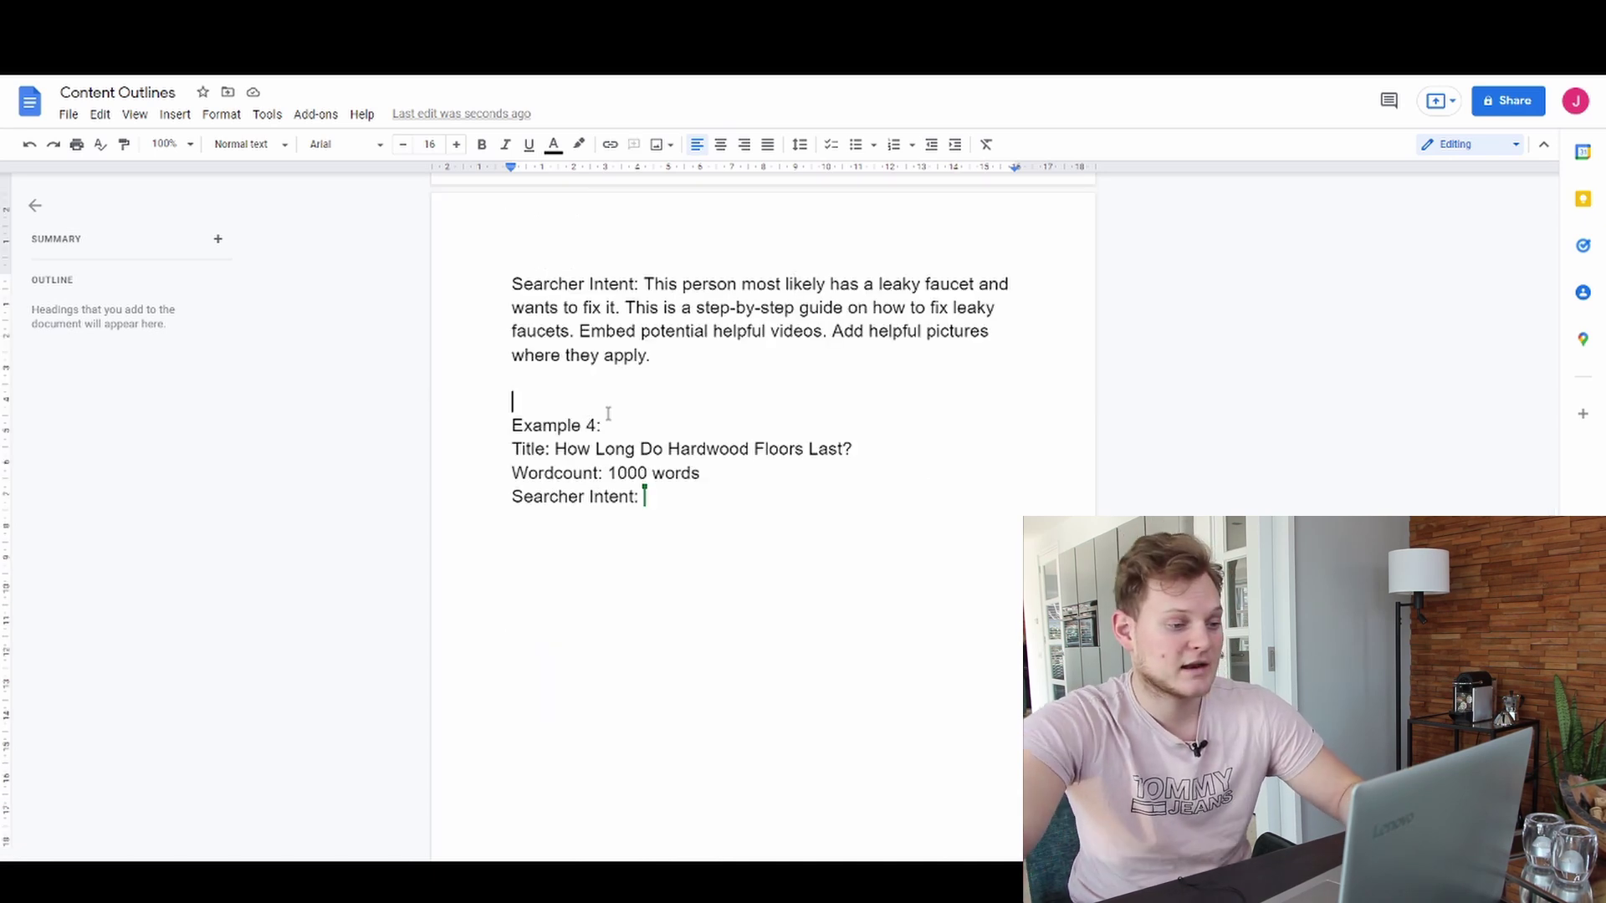
left_click(634, 416)
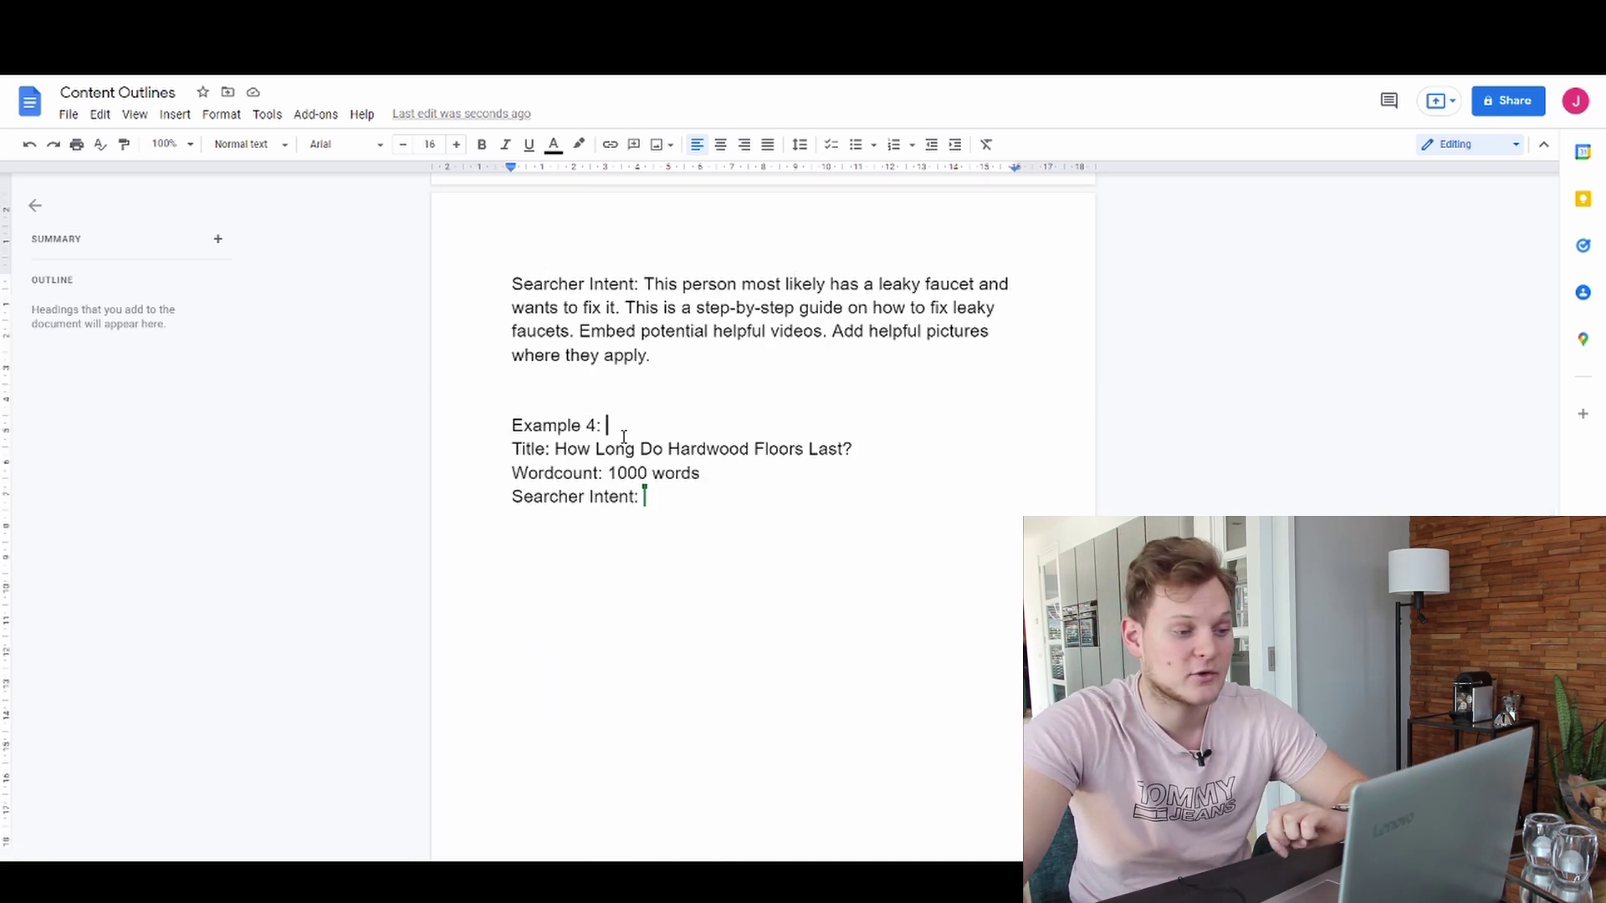
left_click_drag(625, 449, 862, 449)
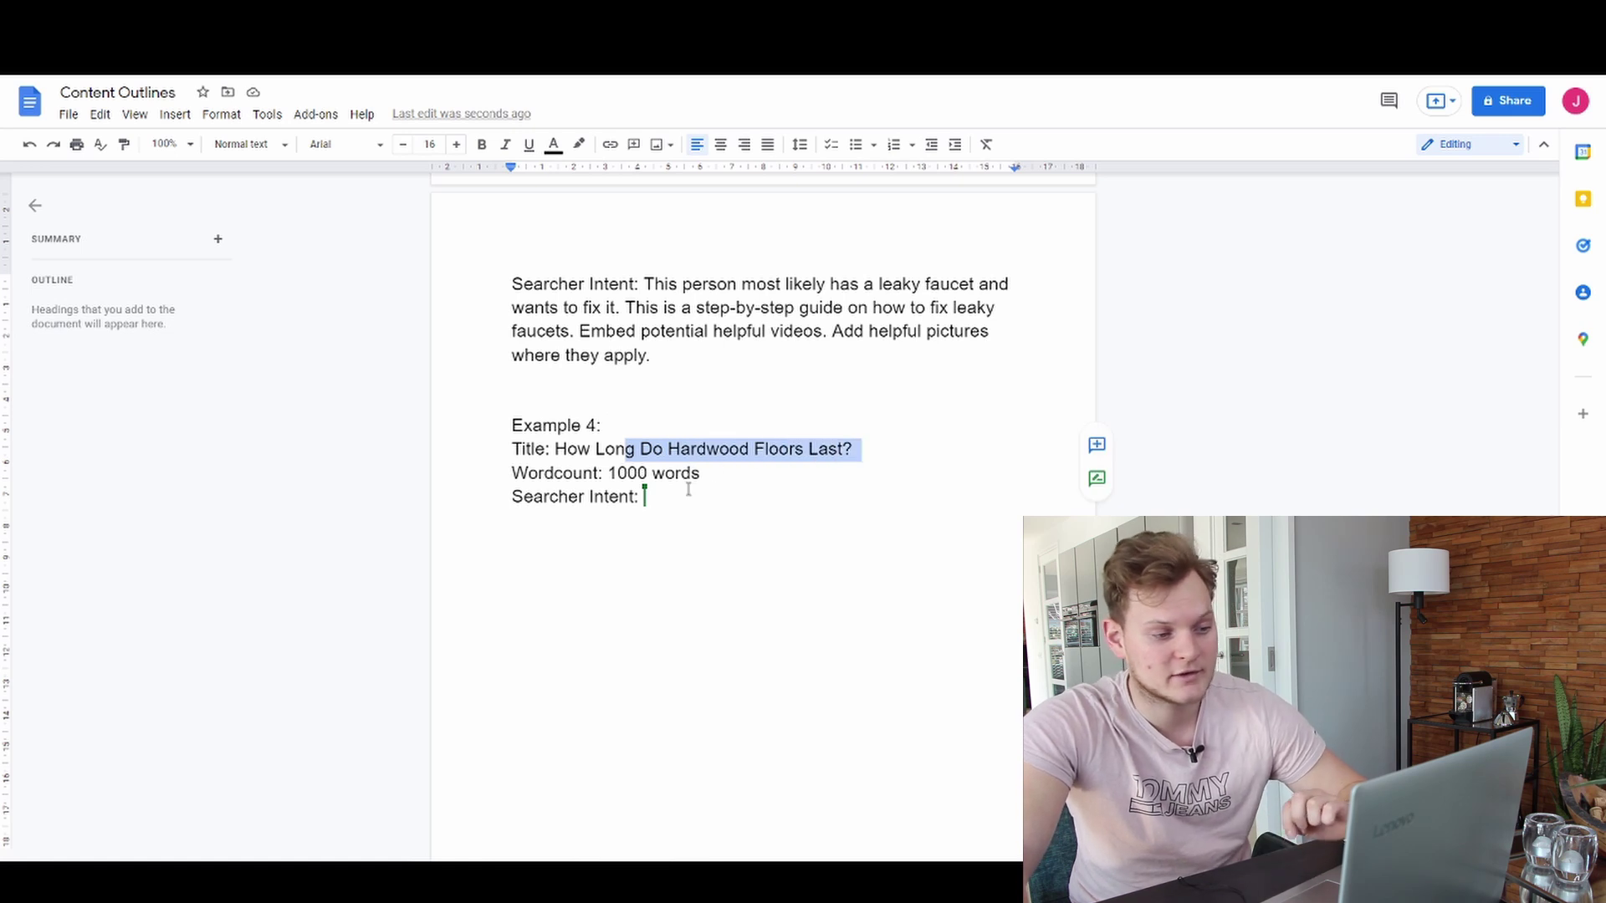
left_click_drag(701, 473, 614, 471)
left_click(721, 489)
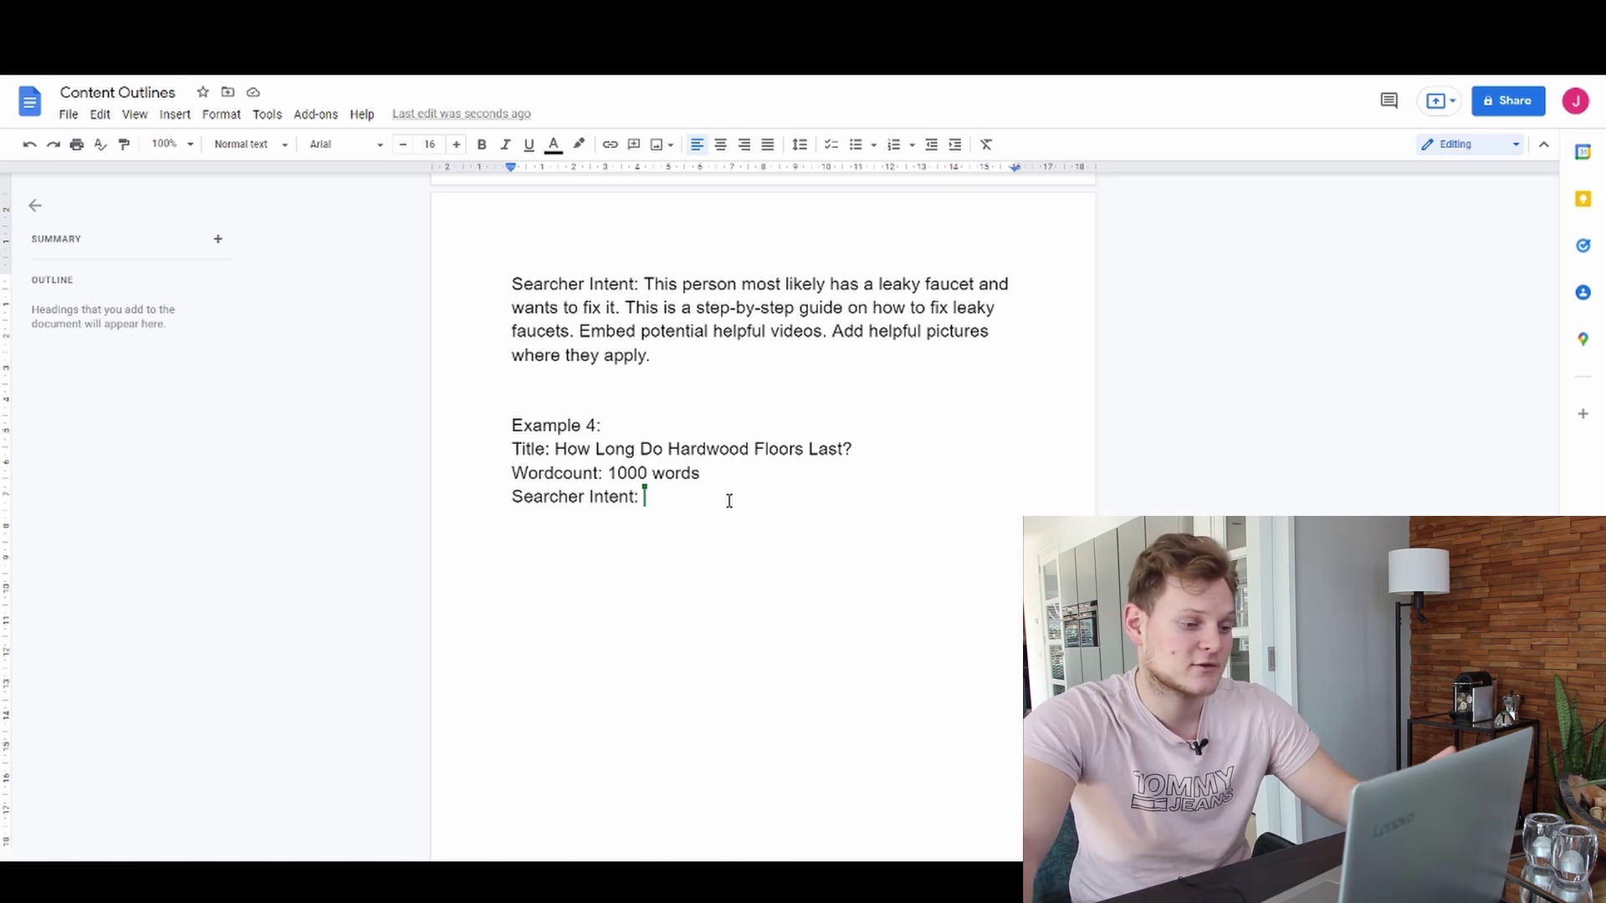
key("shift+Right")
left_click_drag(728, 500, 486, 427)
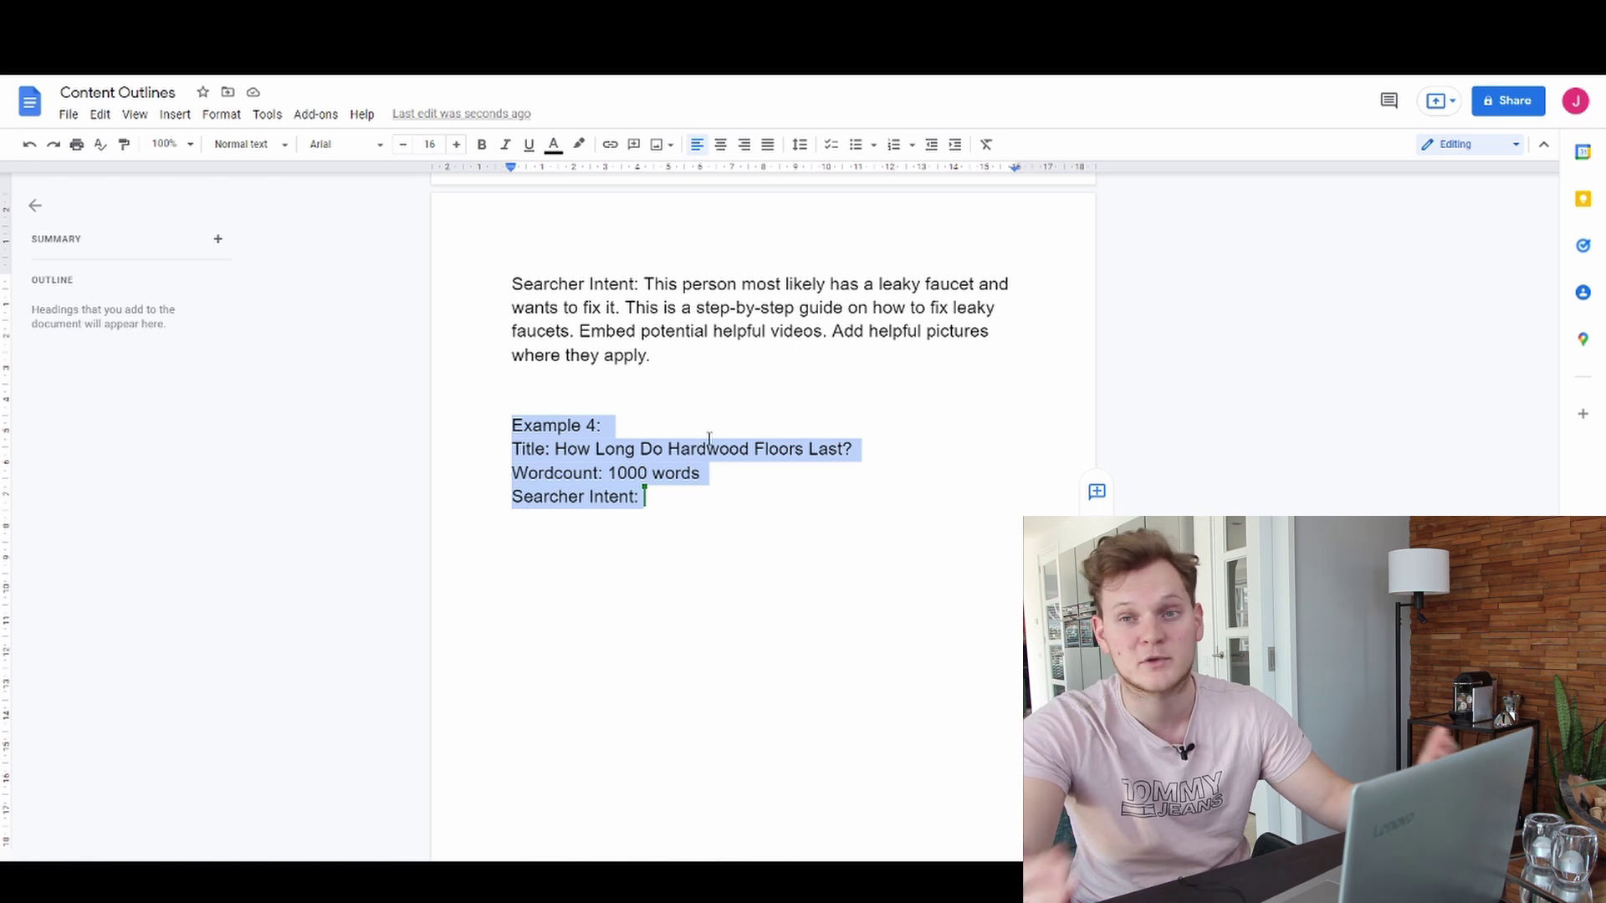
left_click(693, 499)
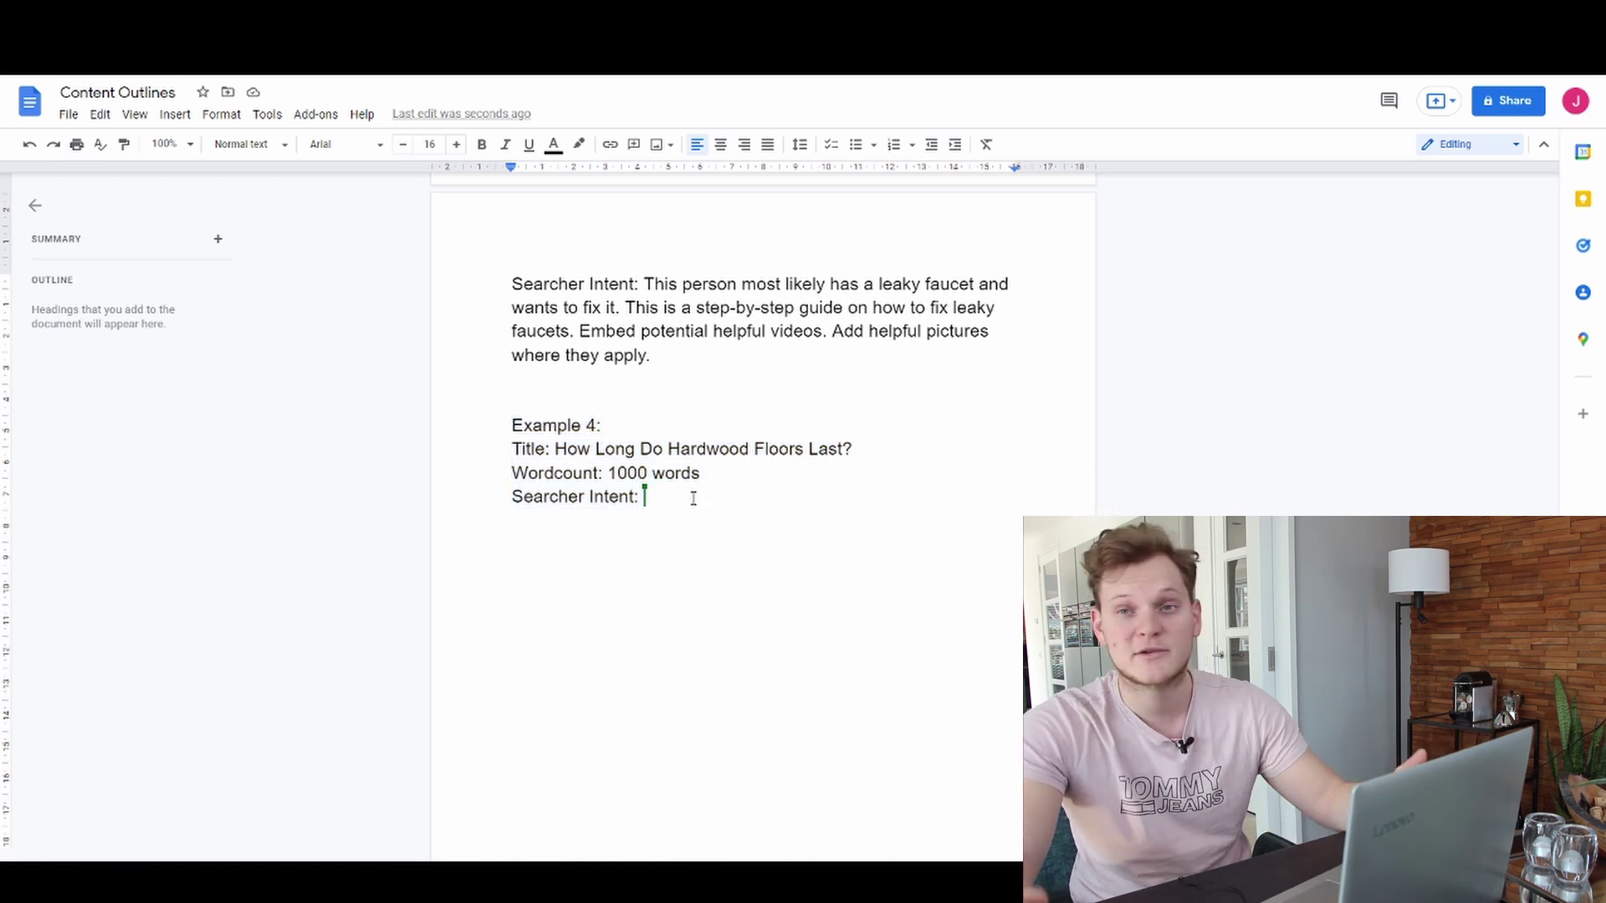
type("This person probably has a hardwood floor and is wondering how long it will last. This is an informational article and should be presented as such.  Give estimates on how long these floors last, how to prolong the lifetime, and how to take care of it. Maybe also include potential options for repair or replacement")
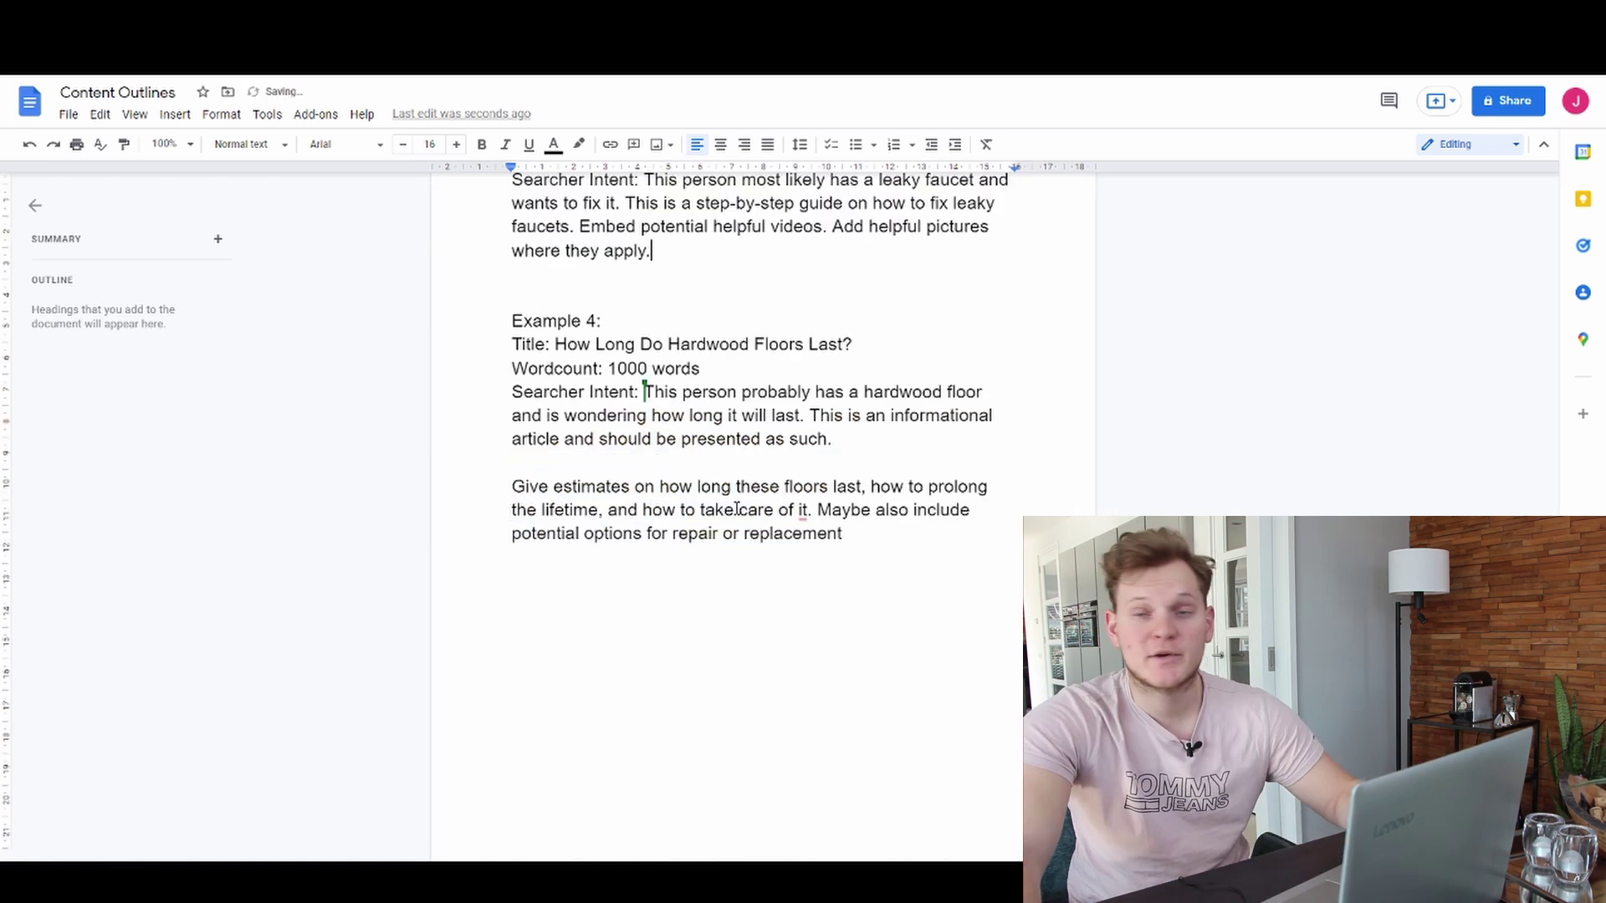
left_click_drag(648, 393, 865, 432)
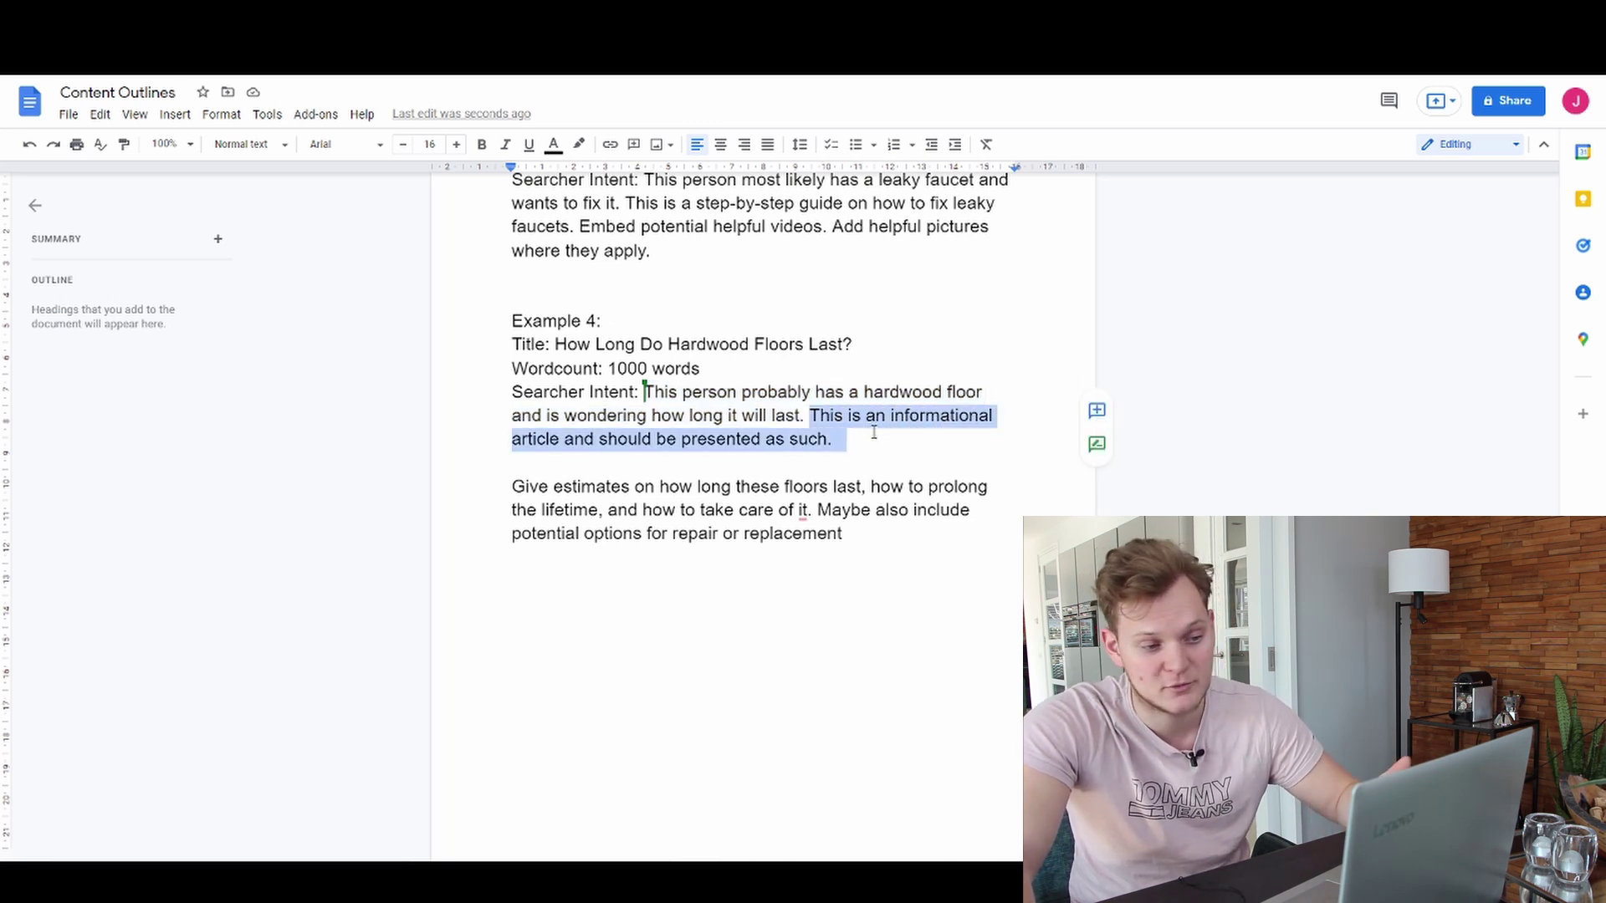
left_click(873, 442)
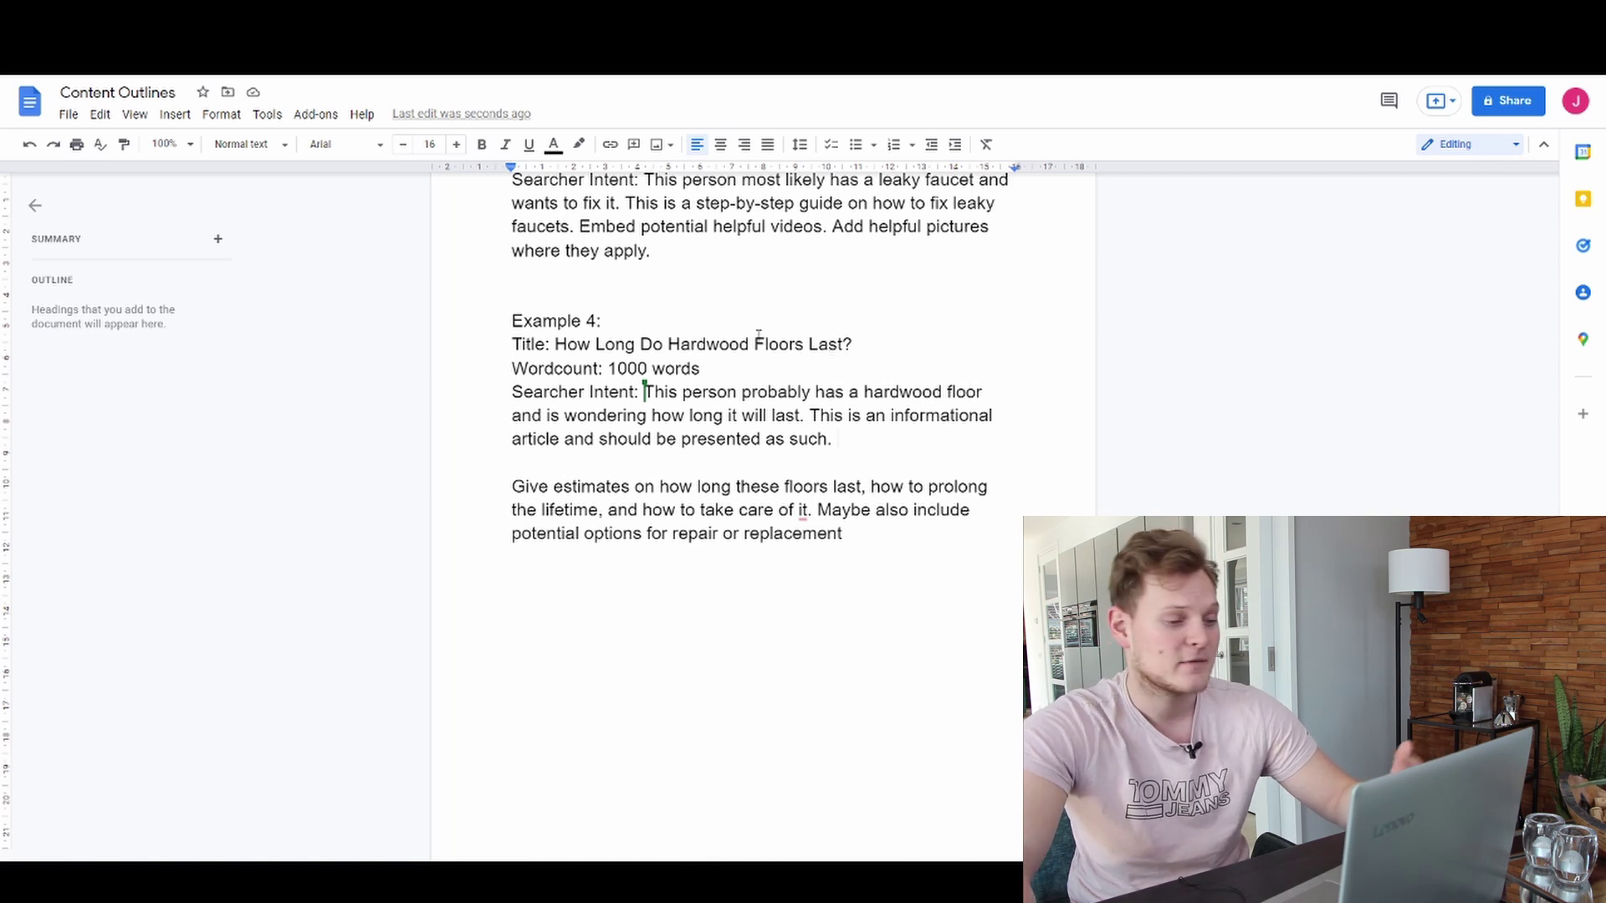
left_click_drag(837, 438, 737, 418)
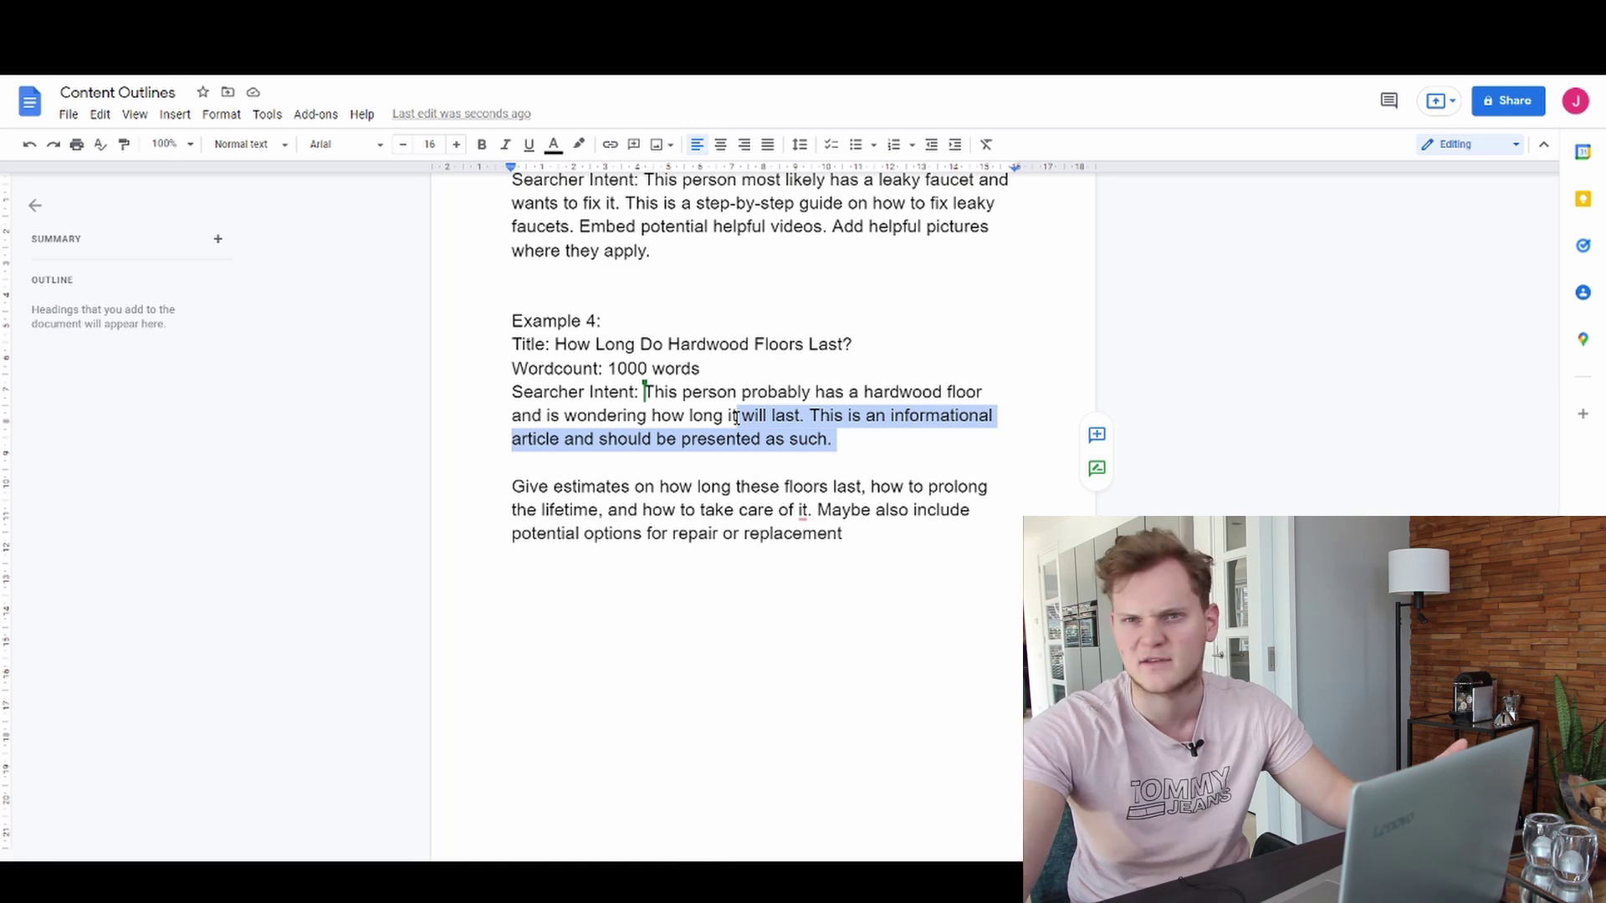
left_click(512, 485)
scroll(514, 418, "down", 1)
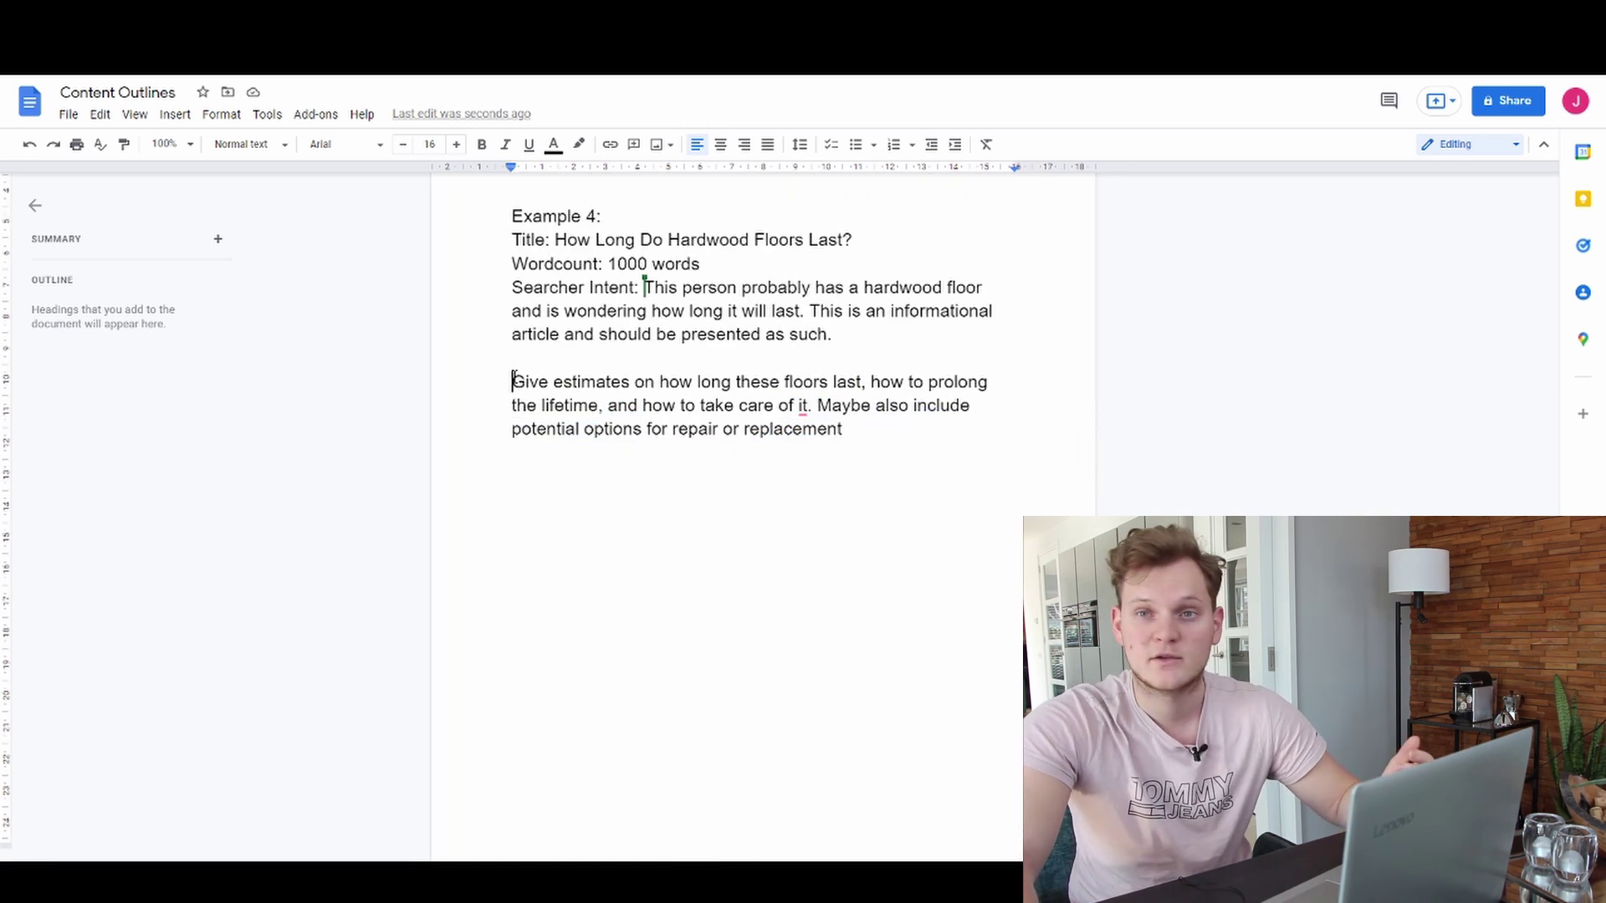
left_click_drag(513, 381, 805, 409)
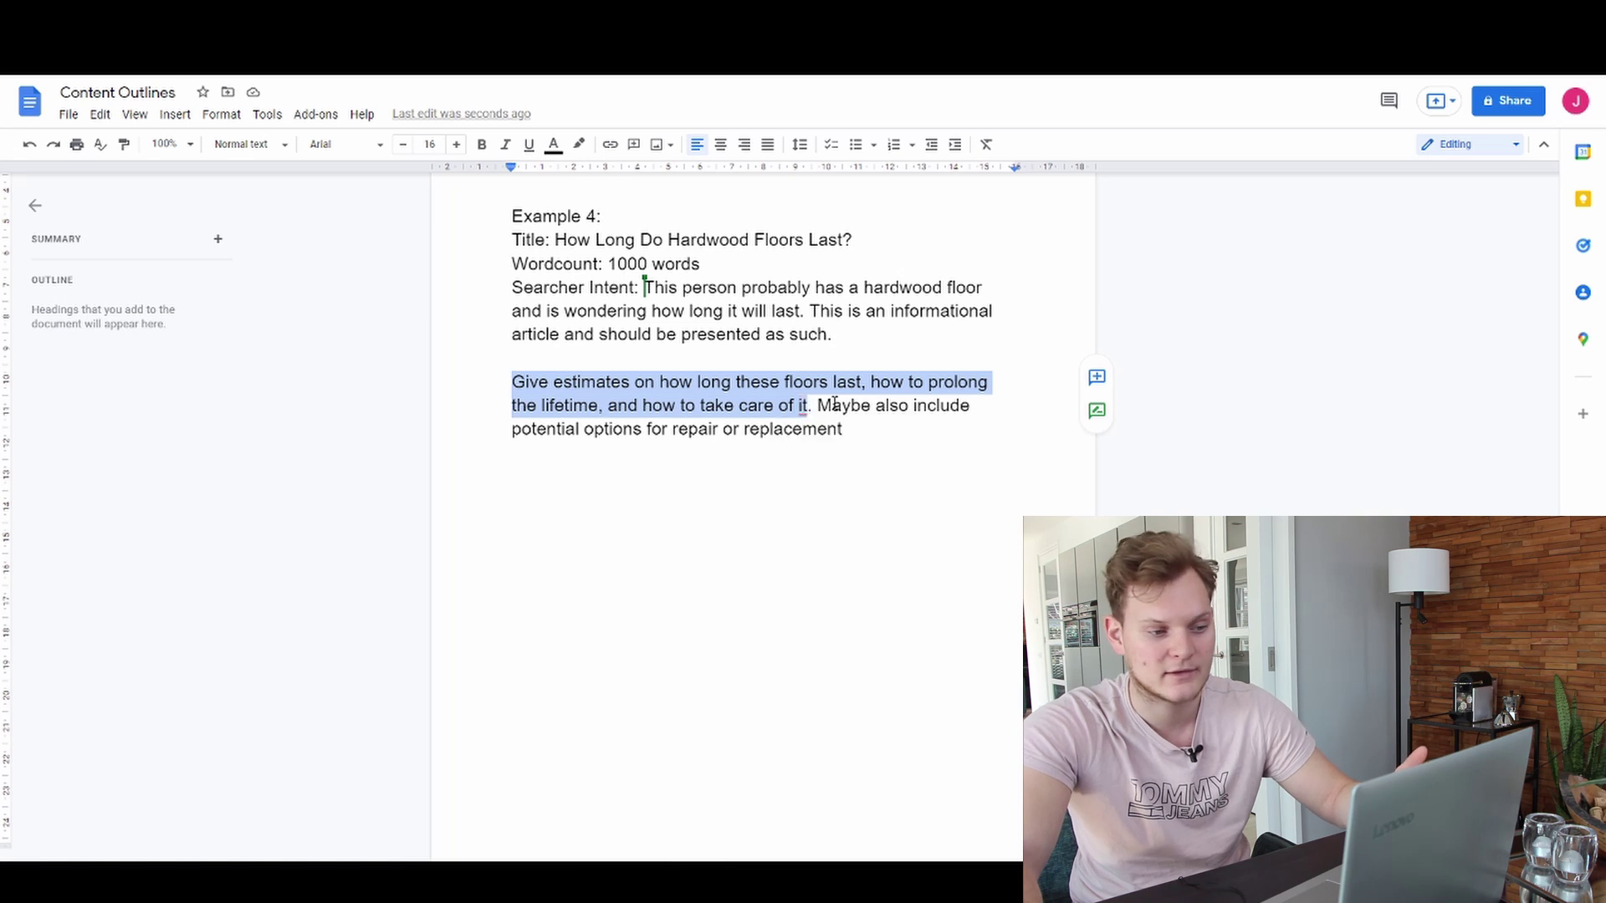
left_click(818, 407)
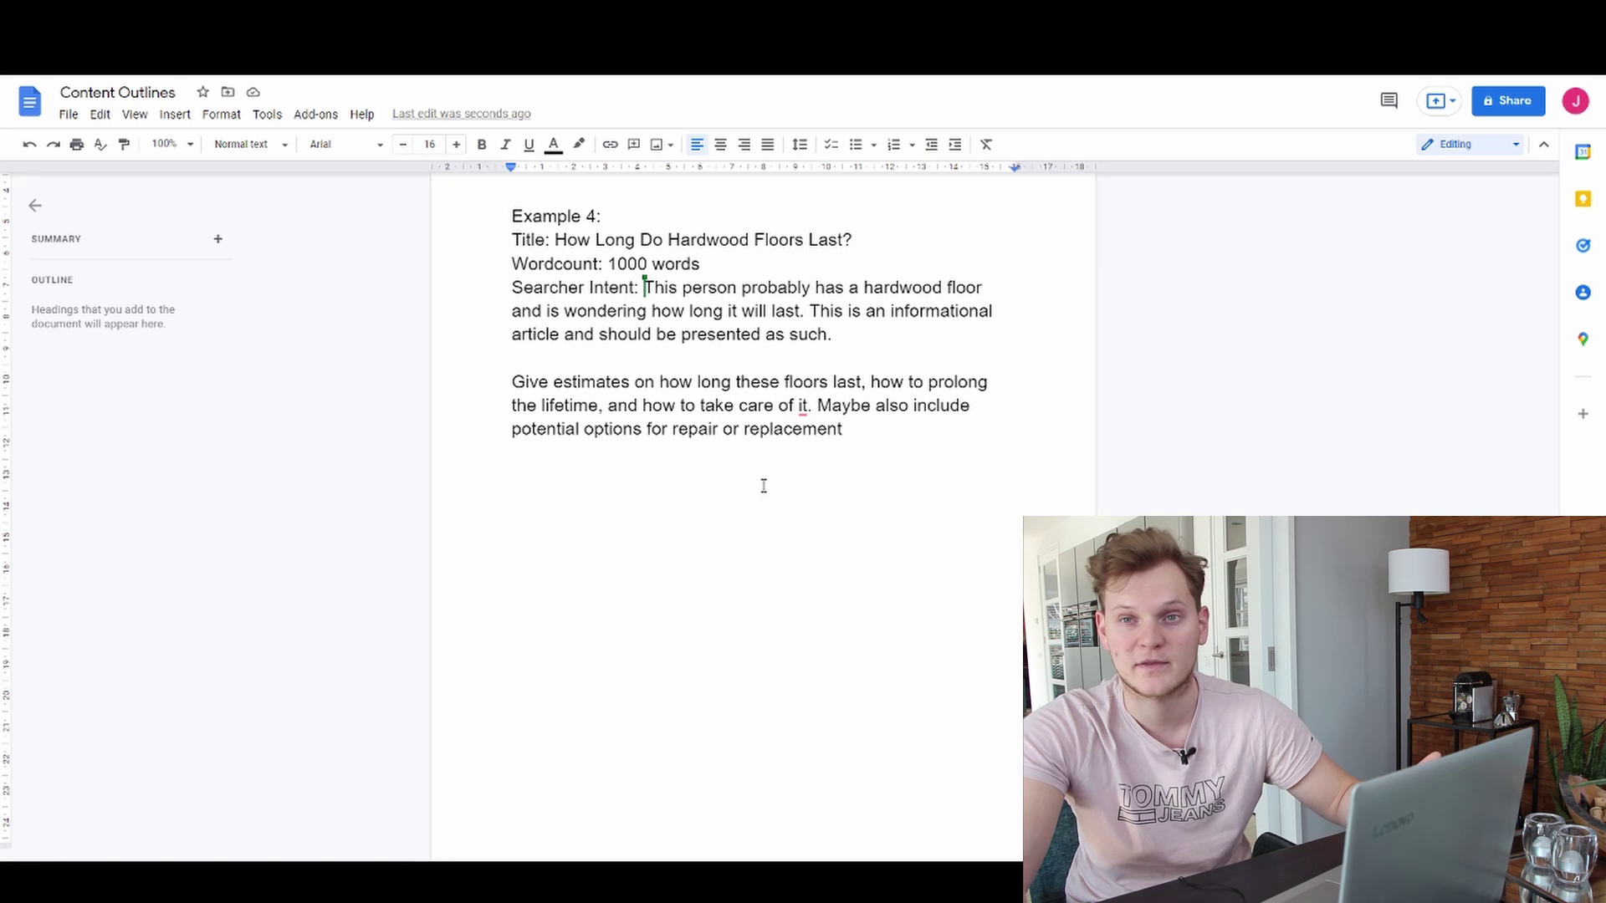
Highlight Example 4's title and its intent text through 'replacement' to review them
left_click(867, 443)
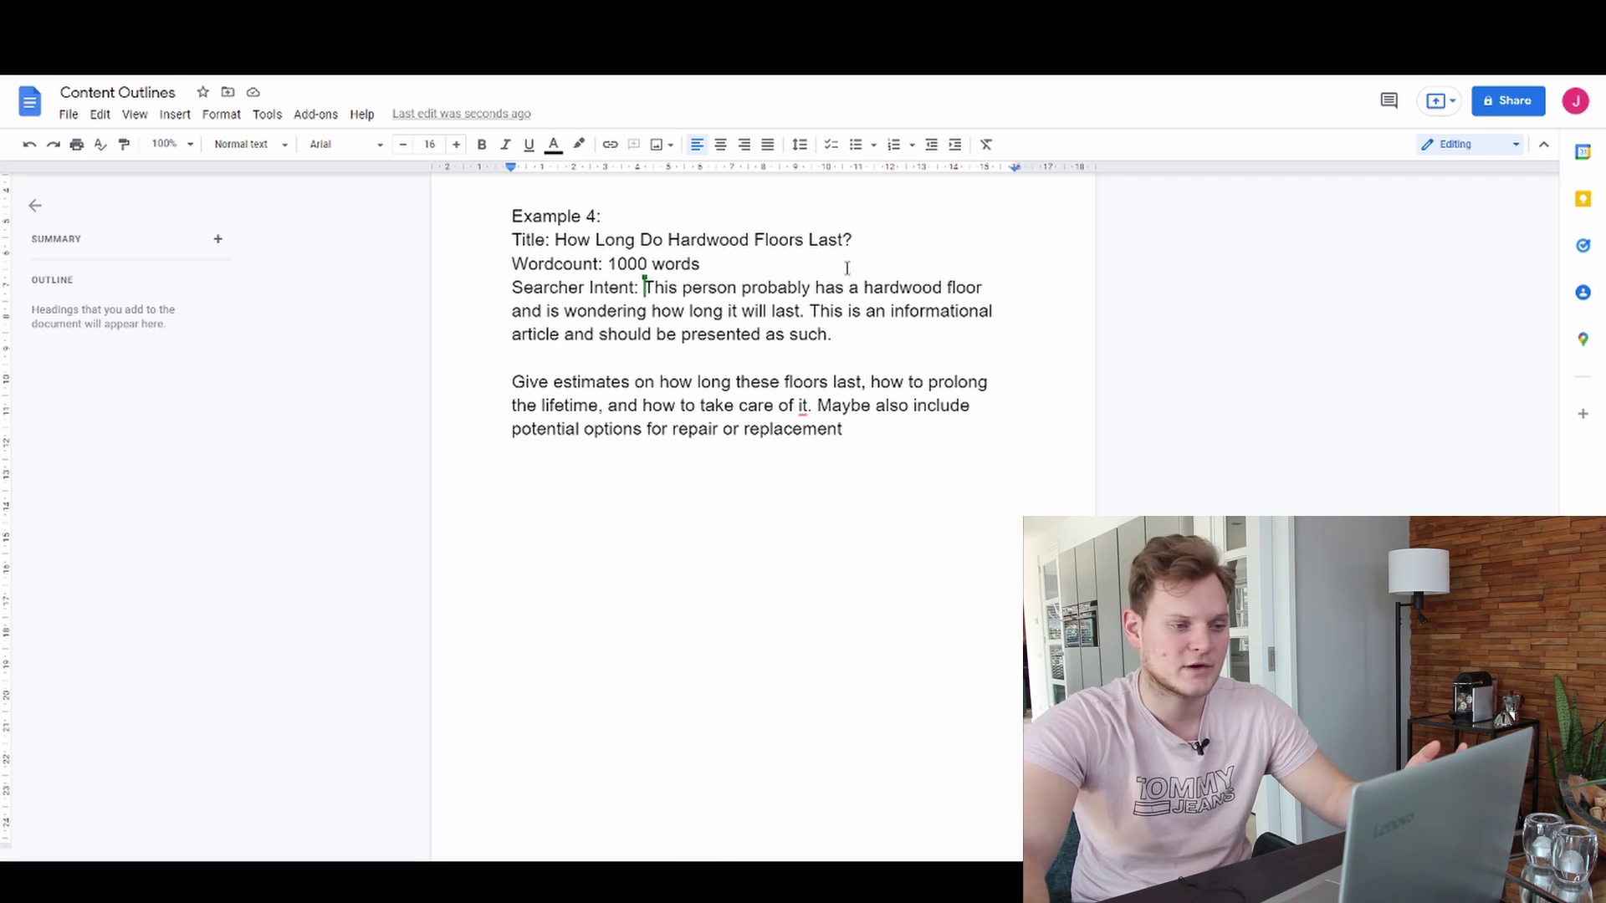
left_click_drag(872, 242, 568, 240)
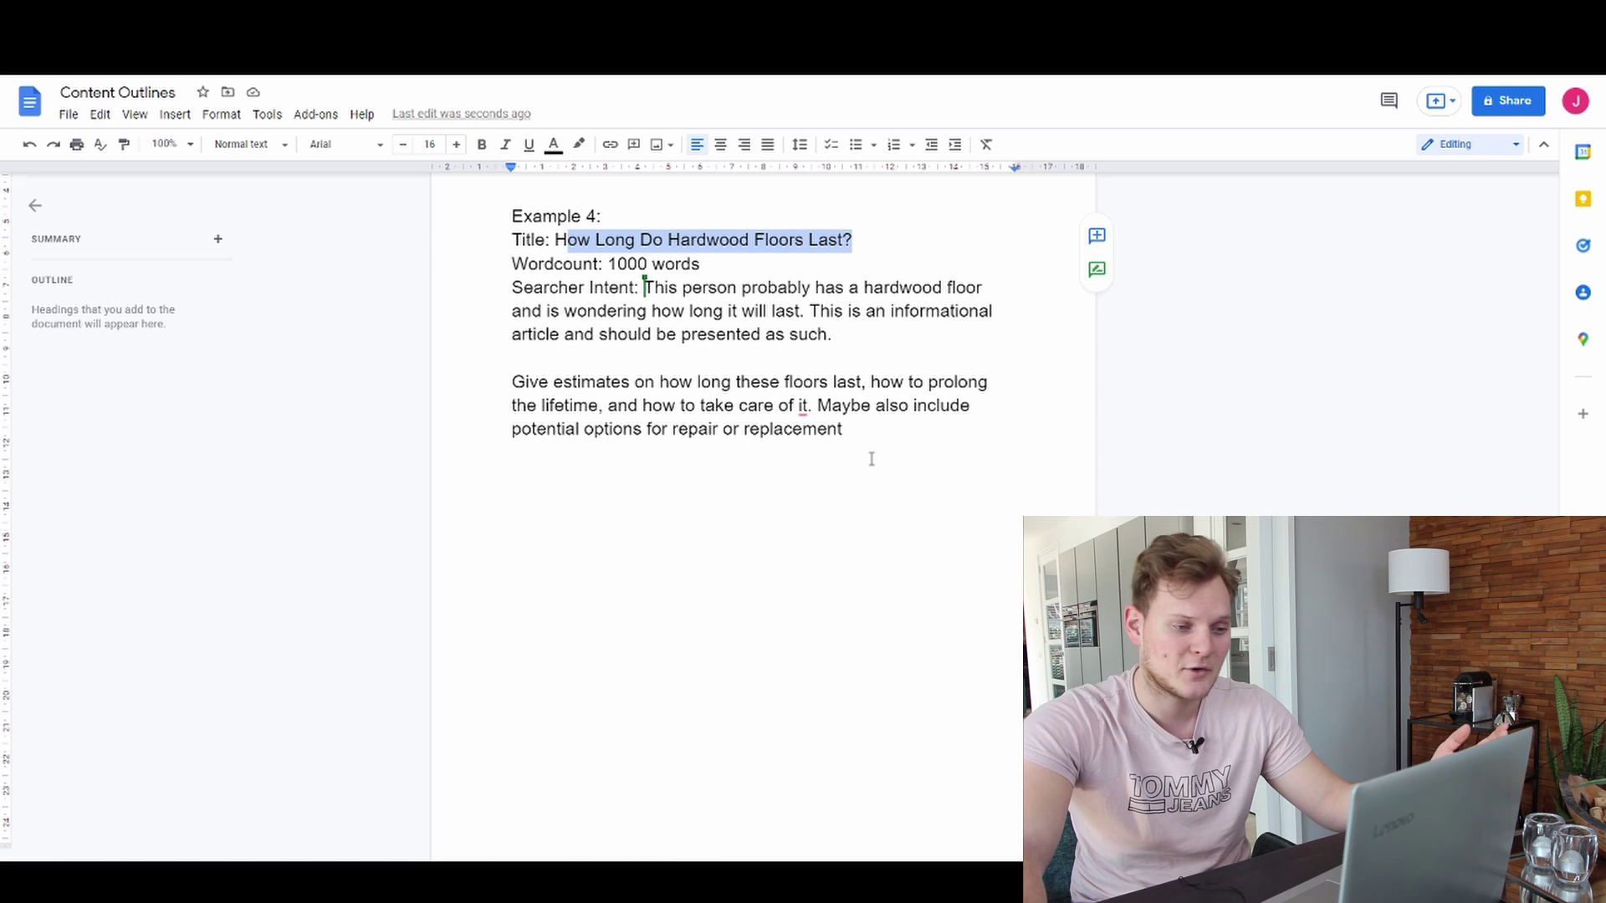
left_click_drag(870, 455, 810, 311)
left_click(877, 405)
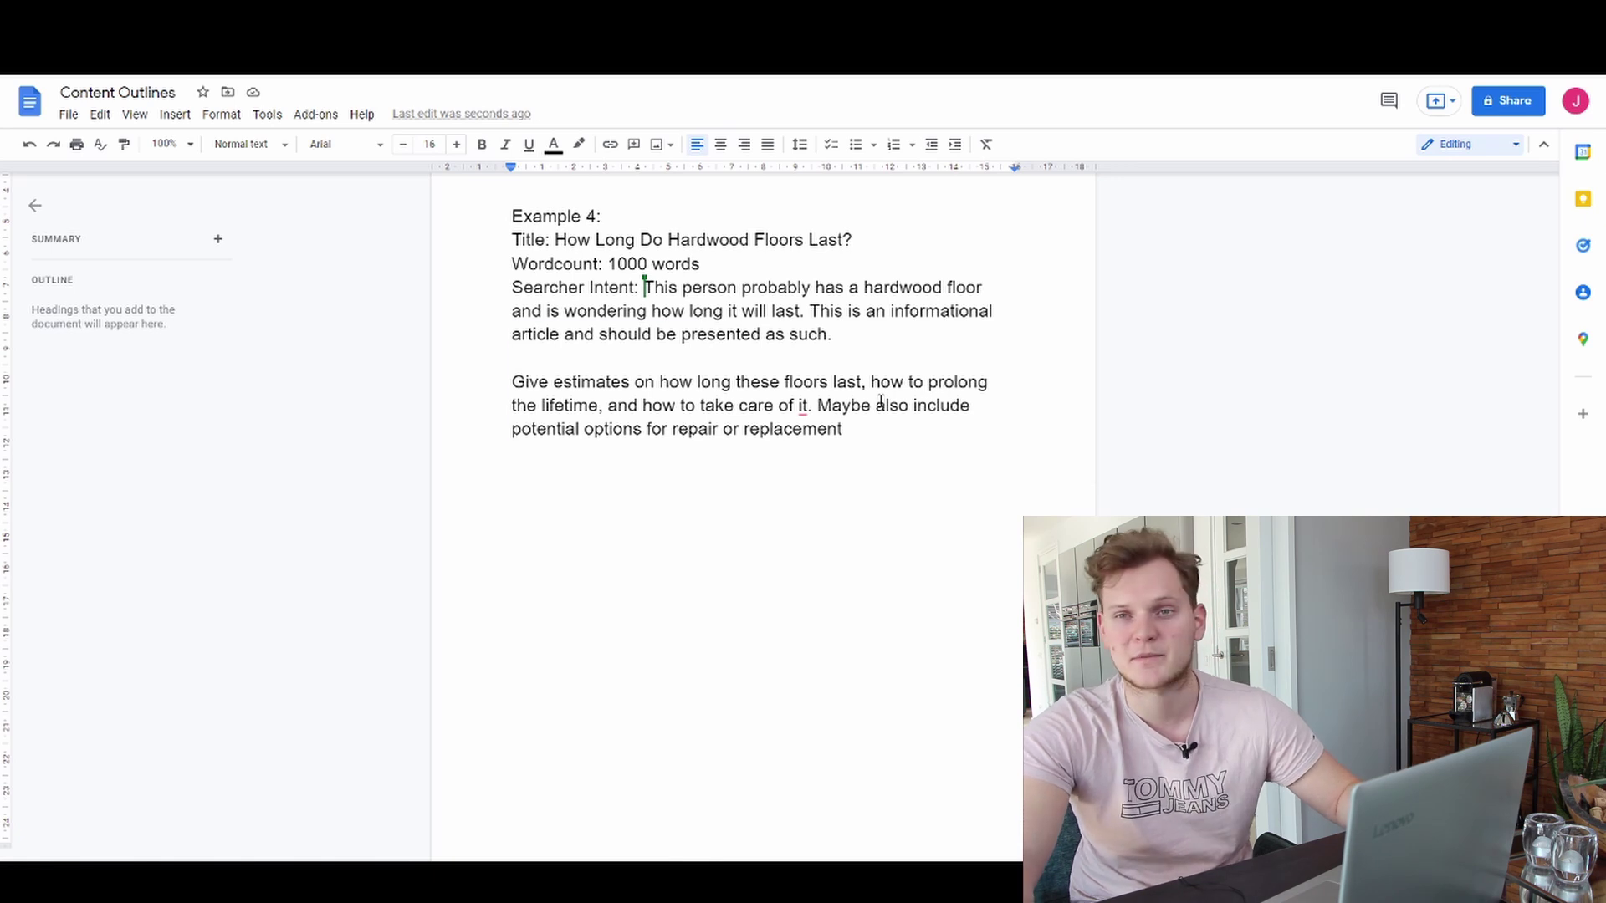
left_click_drag(869, 452, 704, 309)
left_click(763, 316)
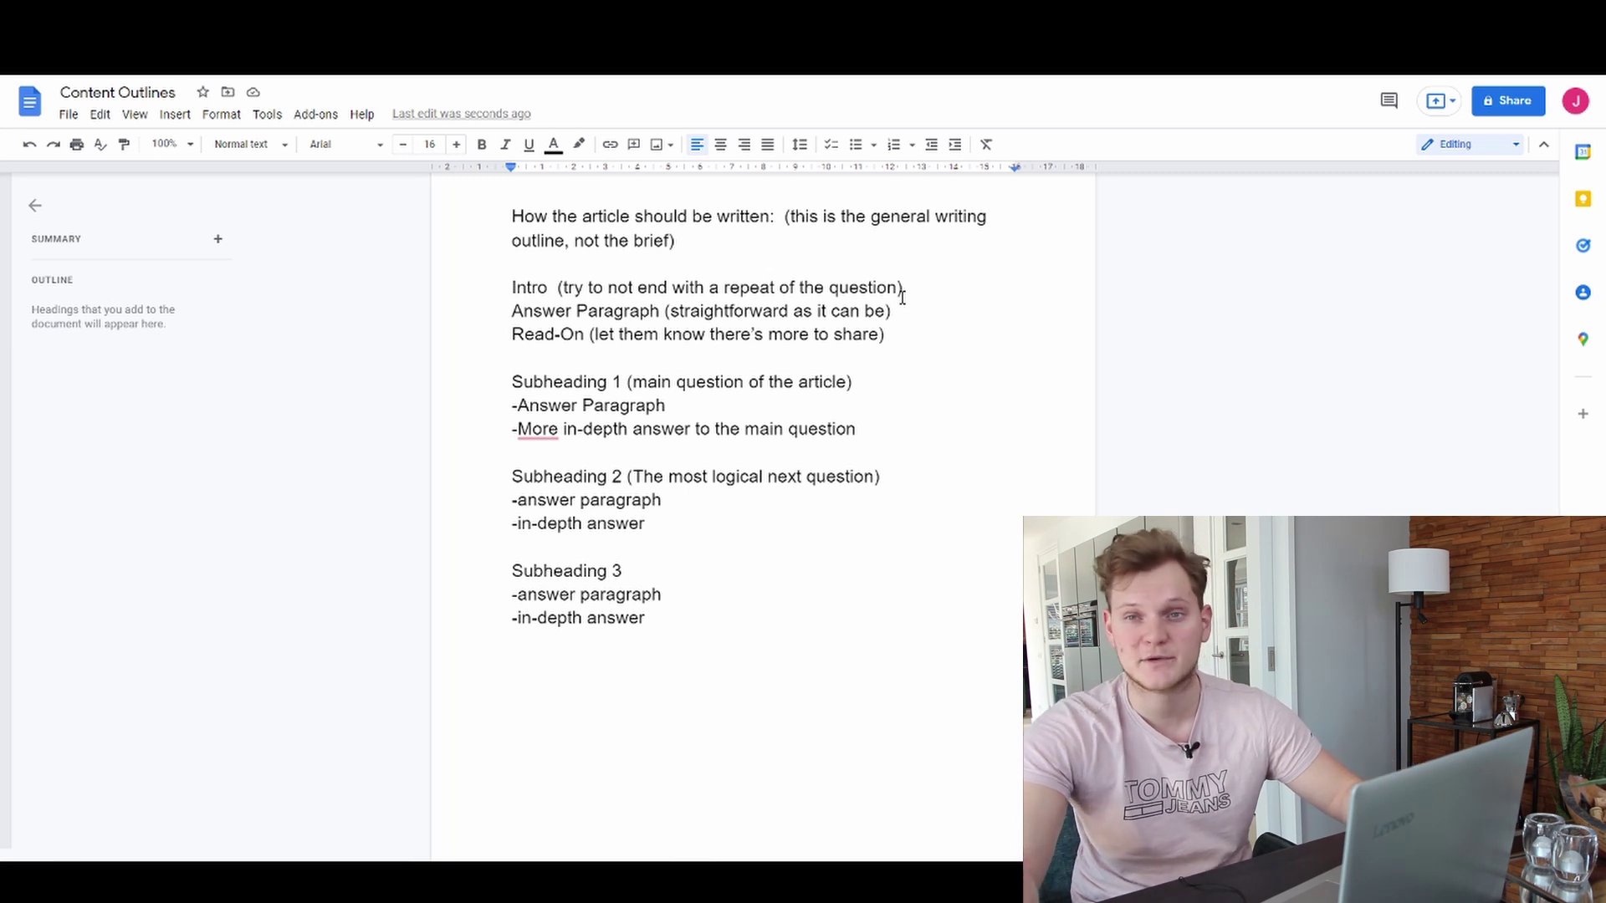
left_click(514, 288)
left_click_drag(552, 305, 699, 617)
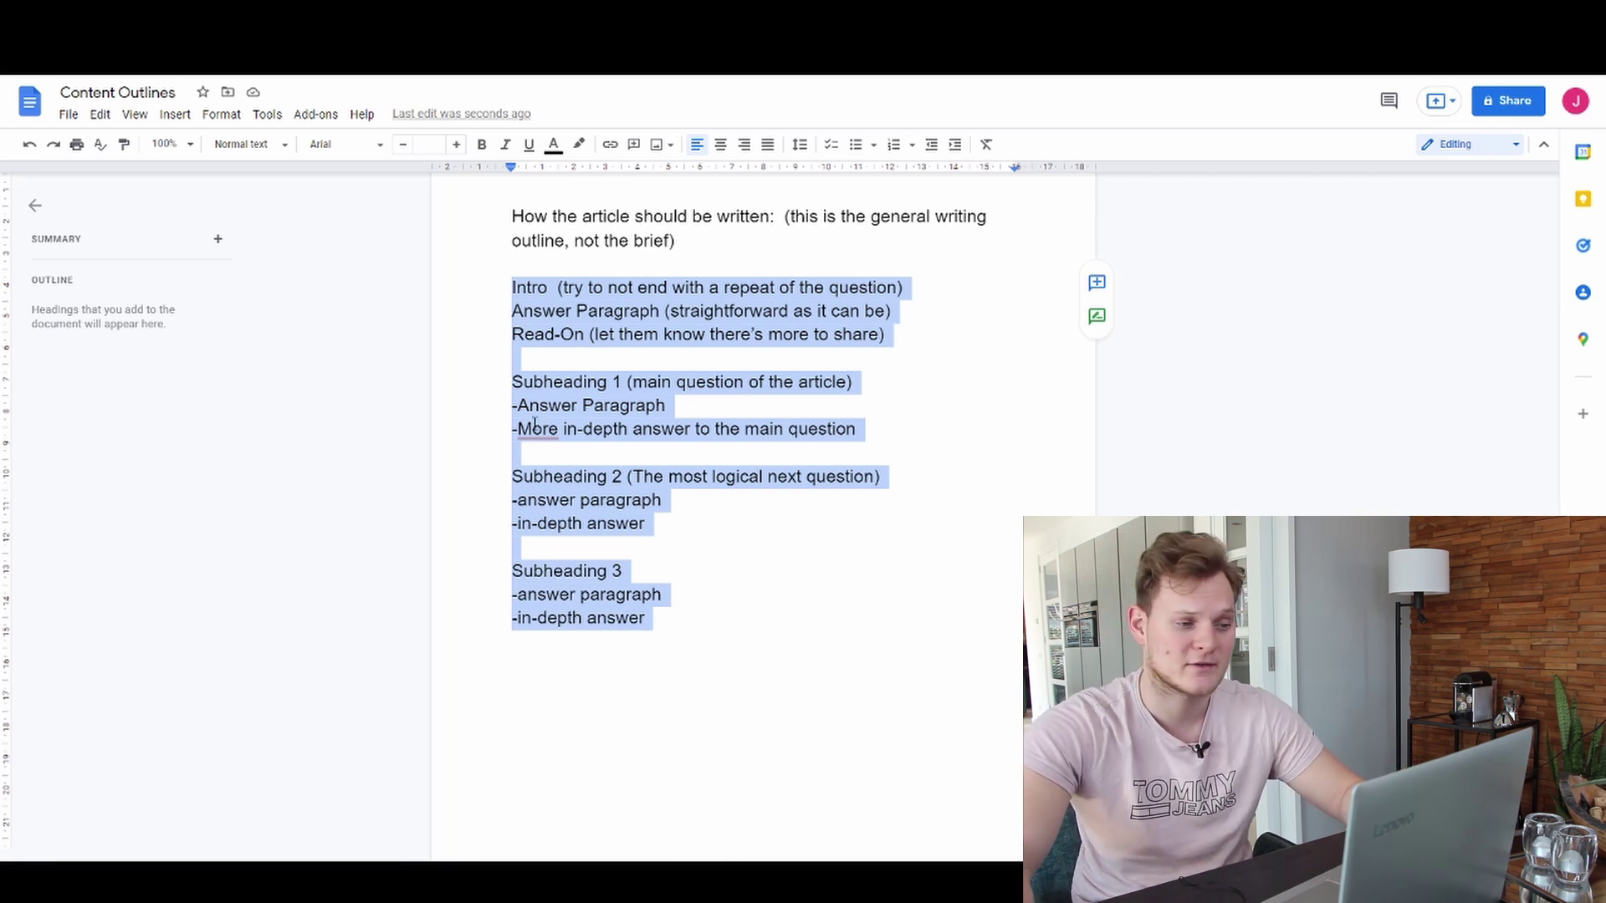
left_click(571, 310)
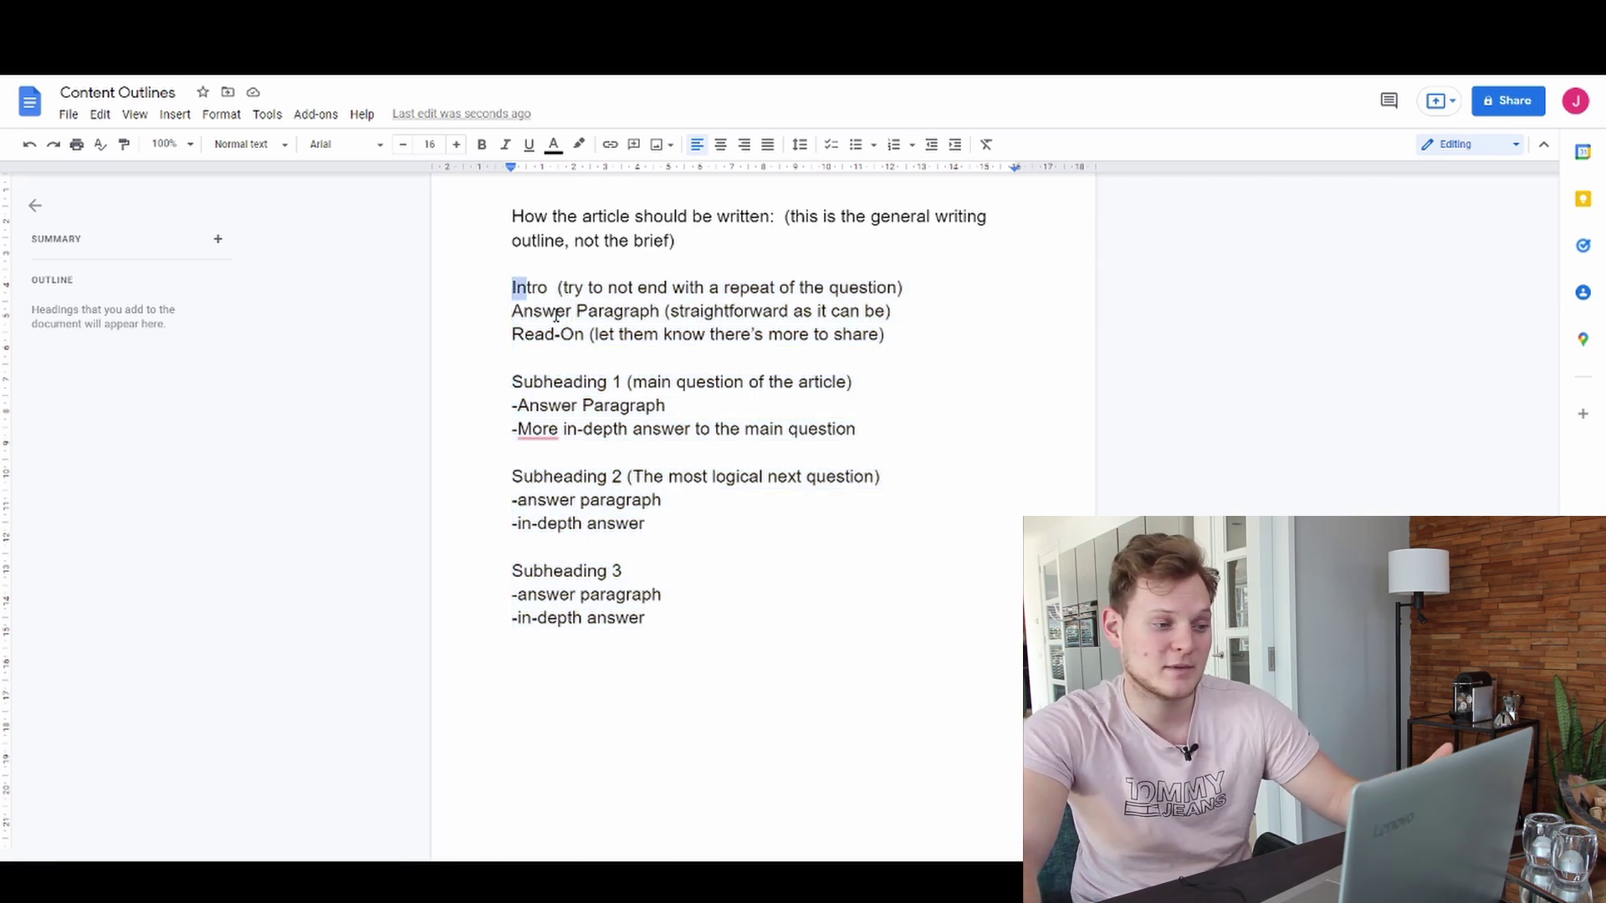
left_click_drag(512, 285, 703, 639)
left_click(718, 536)
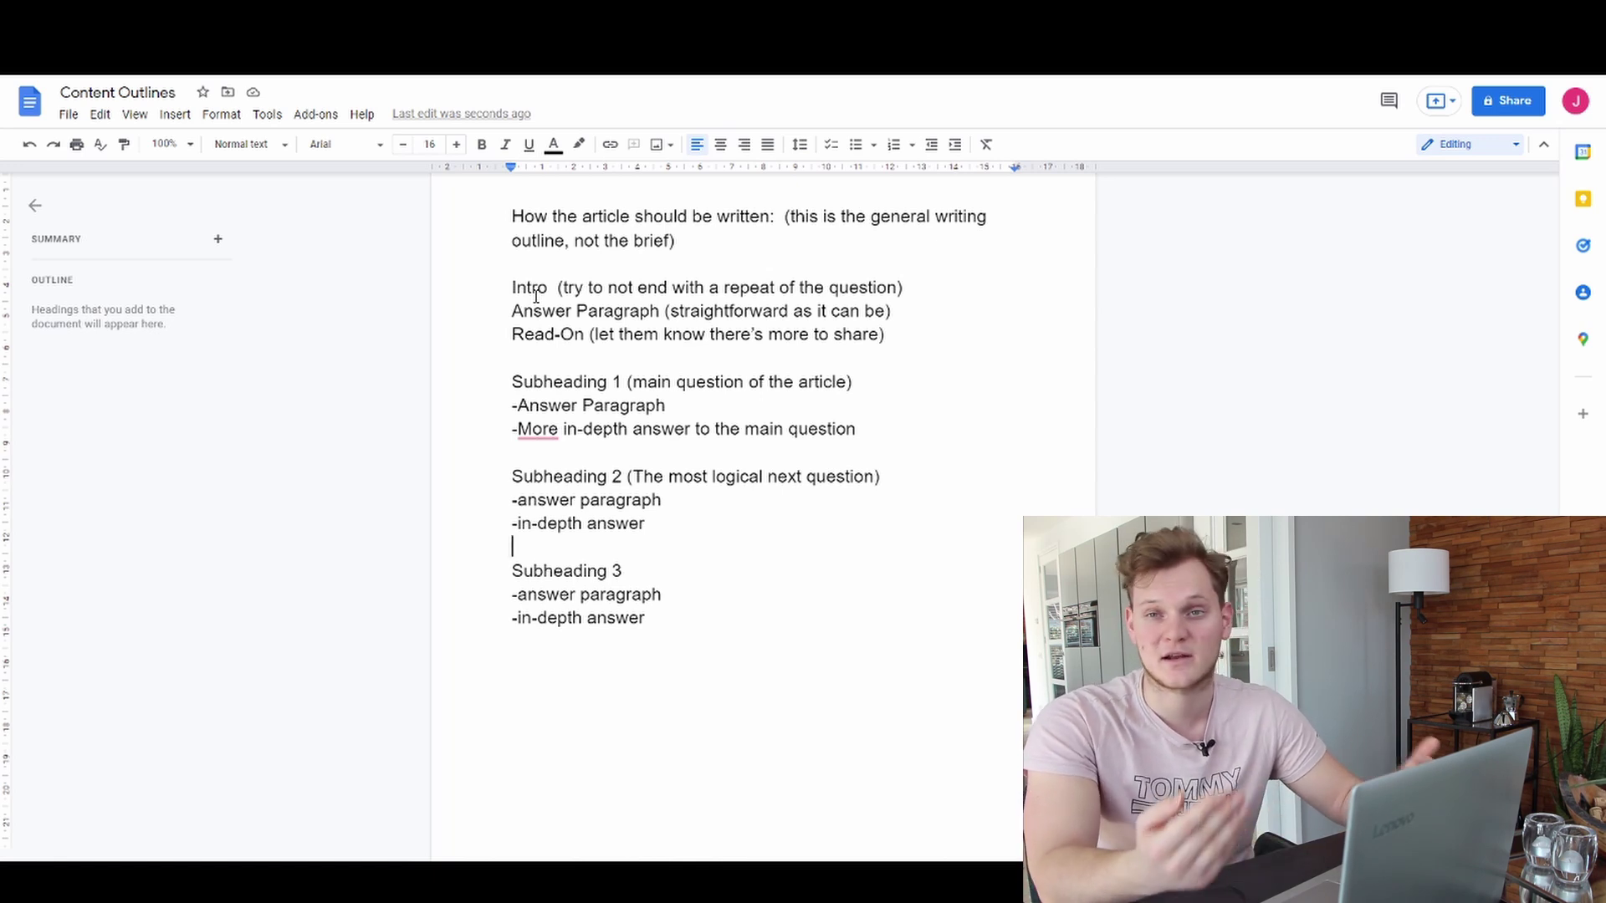
left_click(512, 311)
left_click_drag(512, 311, 905, 319)
left_click(900, 333)
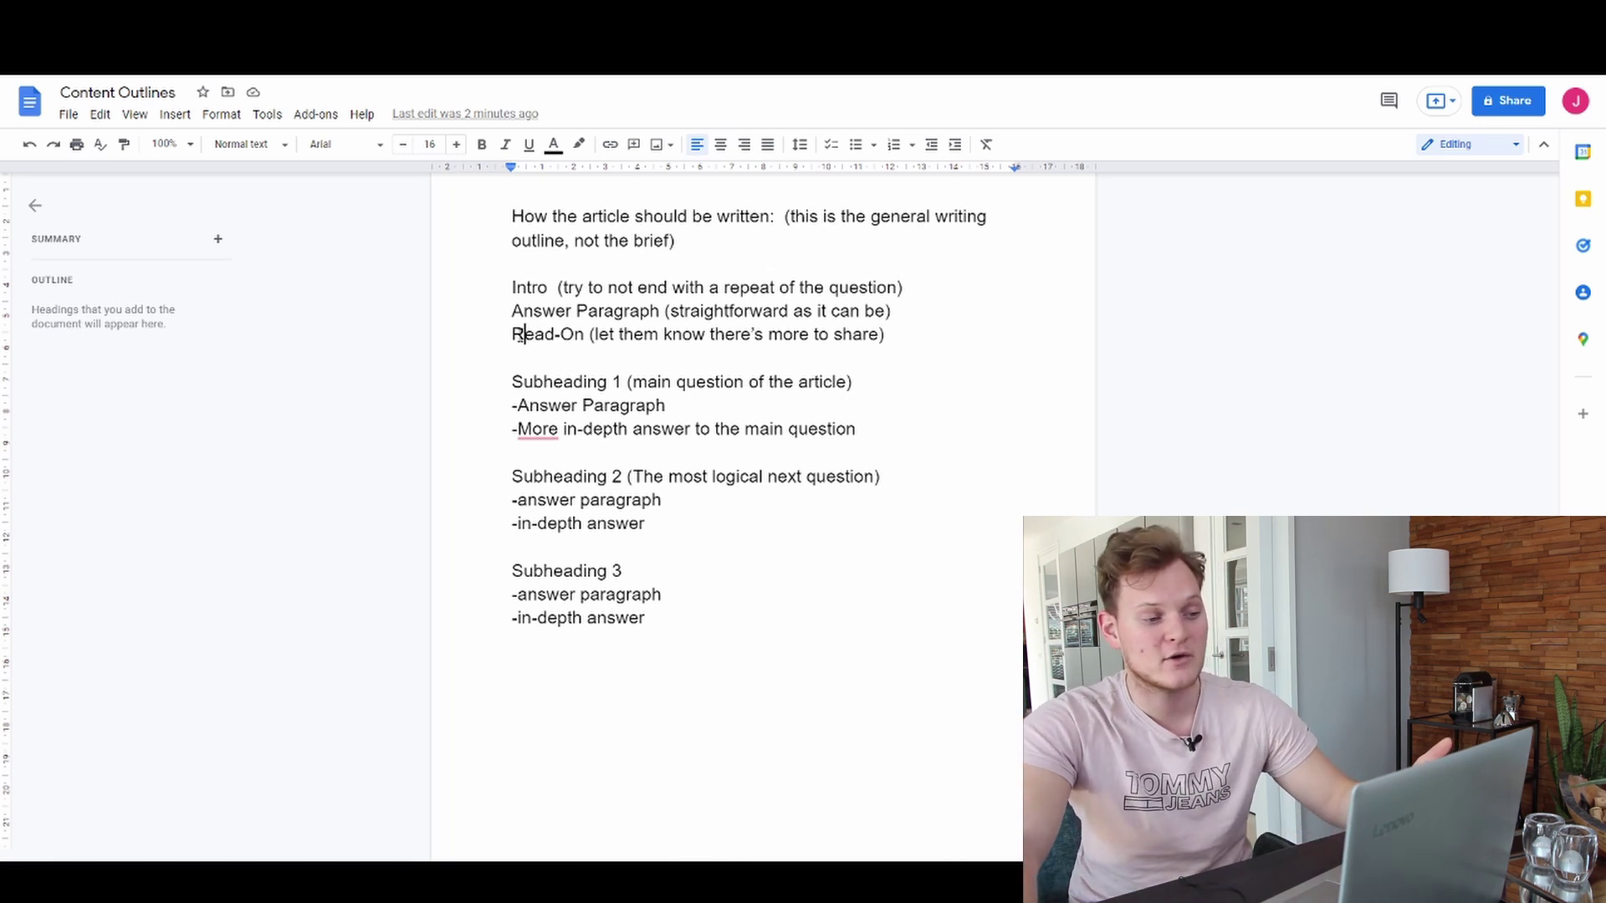
left_click_drag(513, 333, 885, 336)
left_click(895, 344)
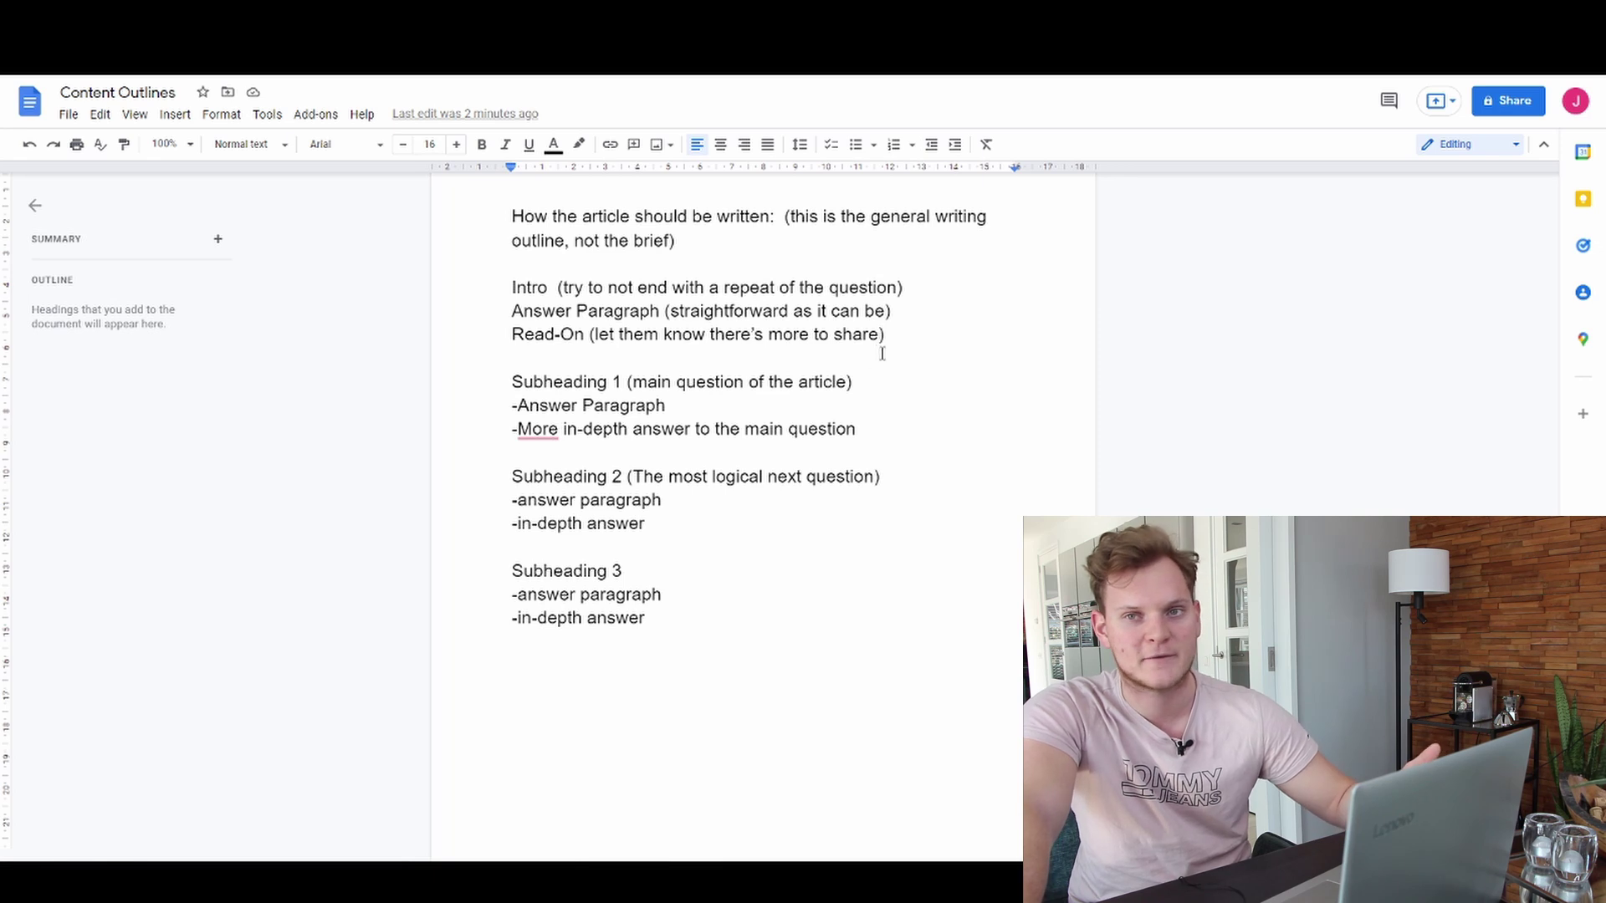
left_click(710, 398)
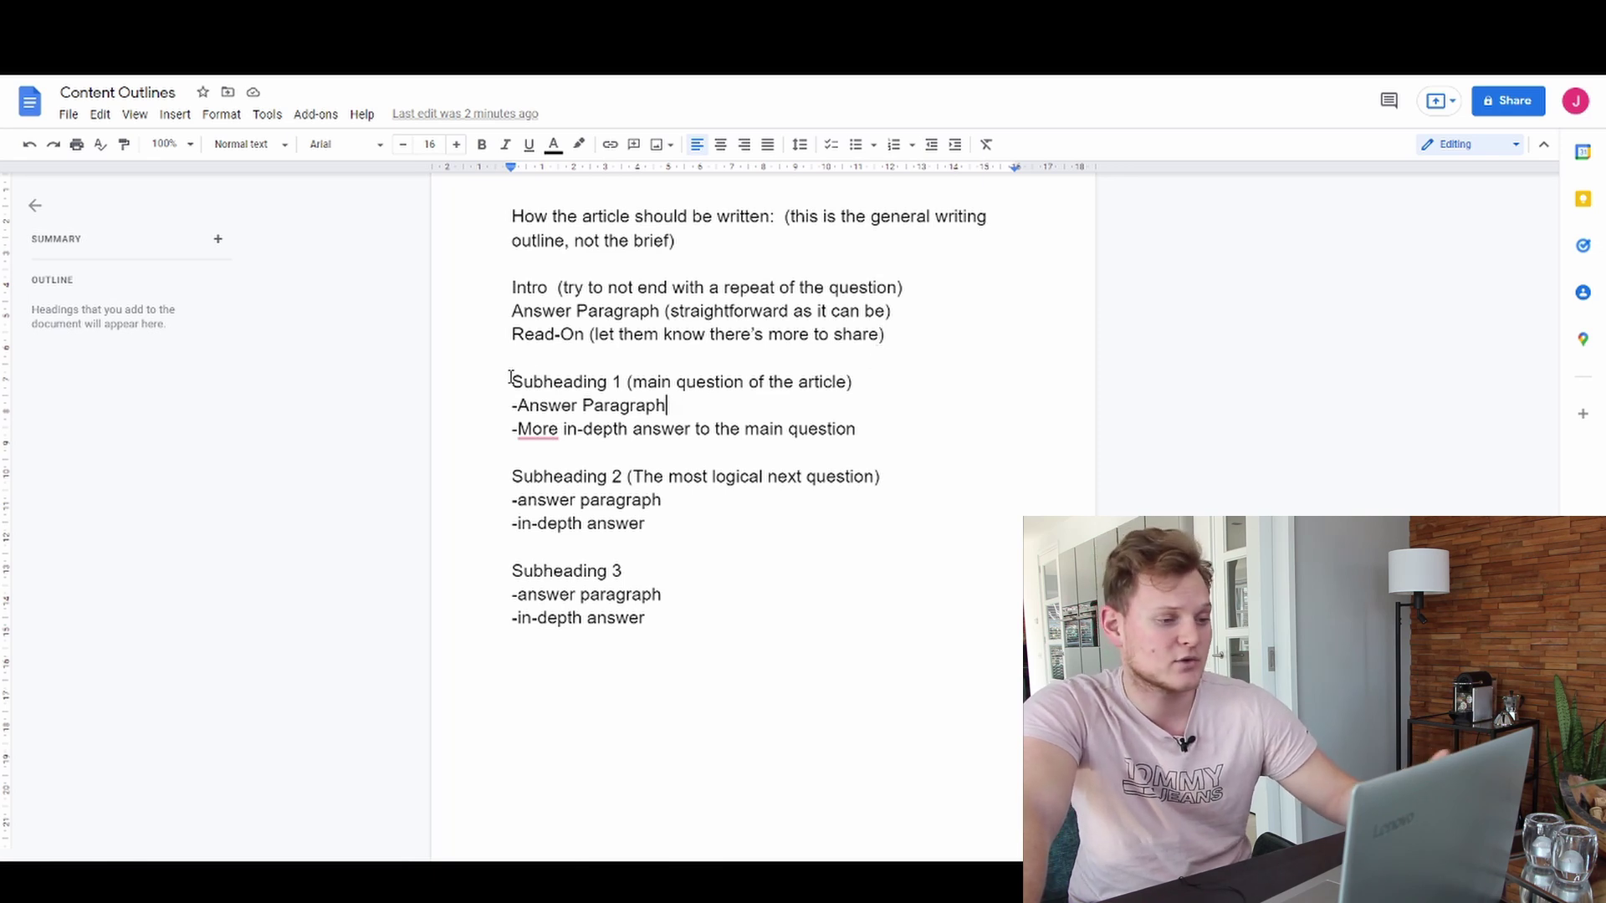